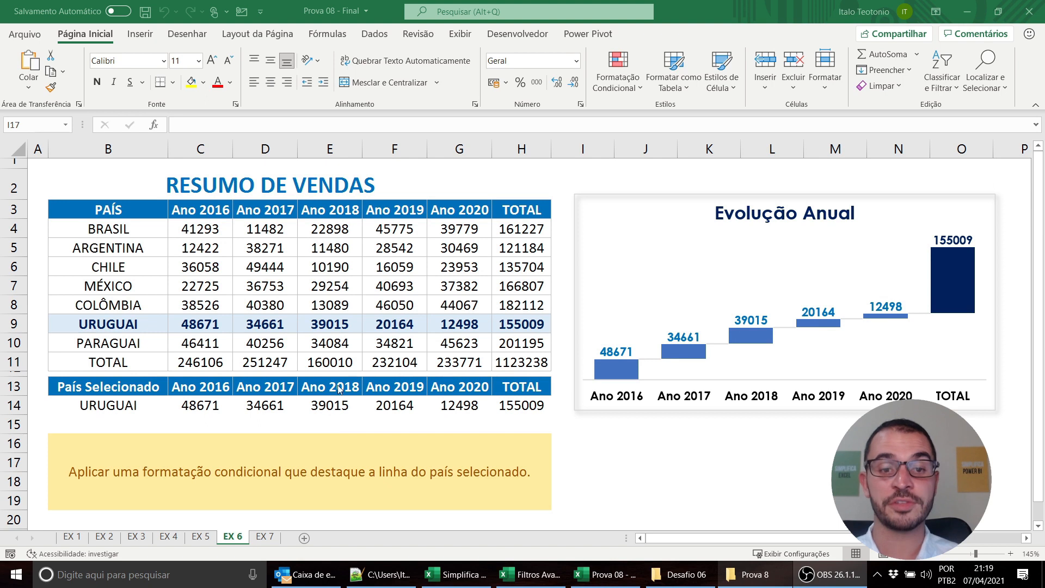
# Switch the selected country in cell B14 of sheet EX 6 to MÉXICO, ending on ARGENTINA
pyautogui.hotkey('alt', 'Tab')
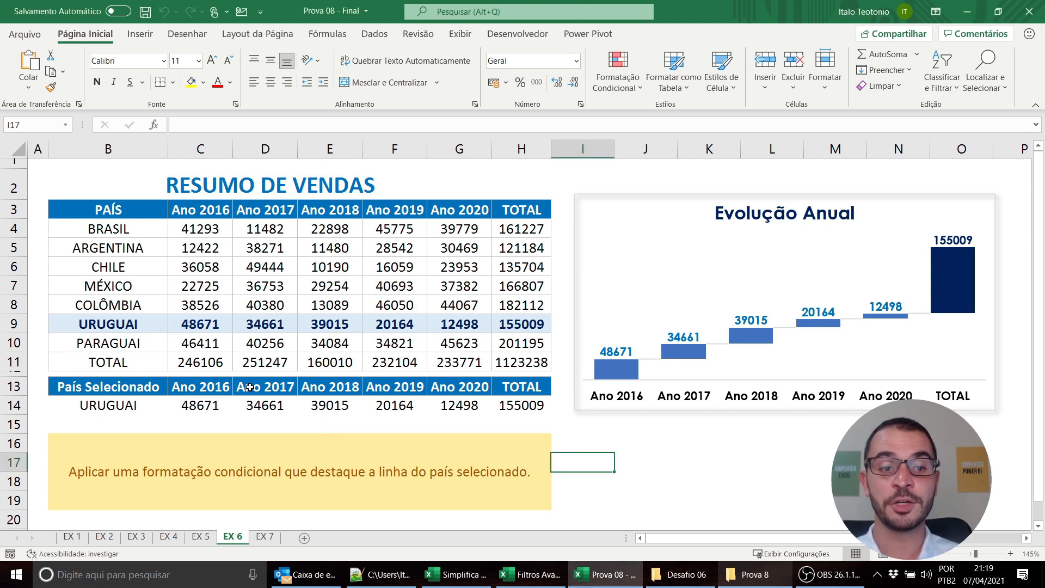
pyautogui.click(118, 404)
pyautogui.click(173, 410)
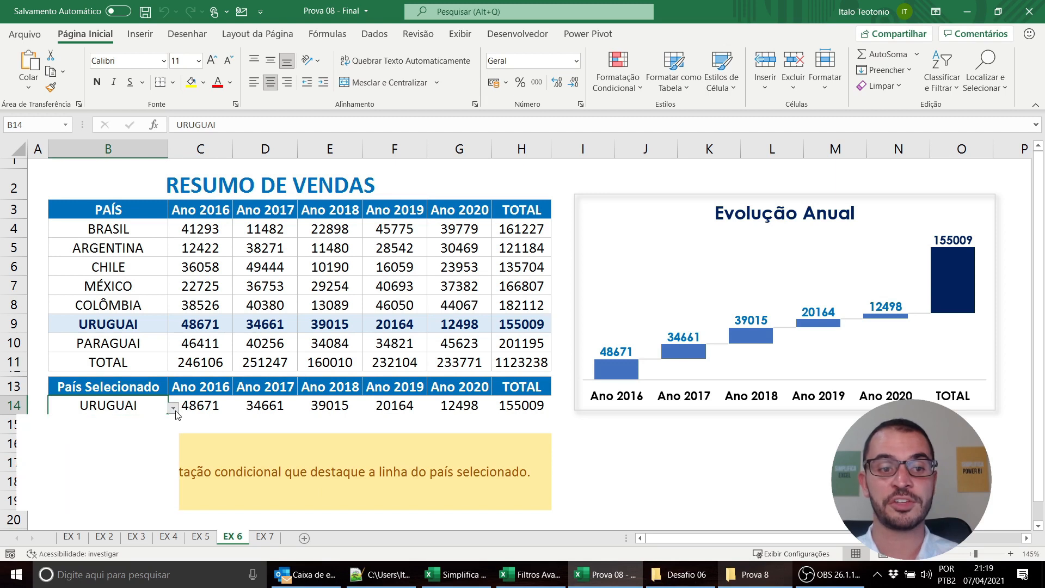
pyautogui.click(132, 464)
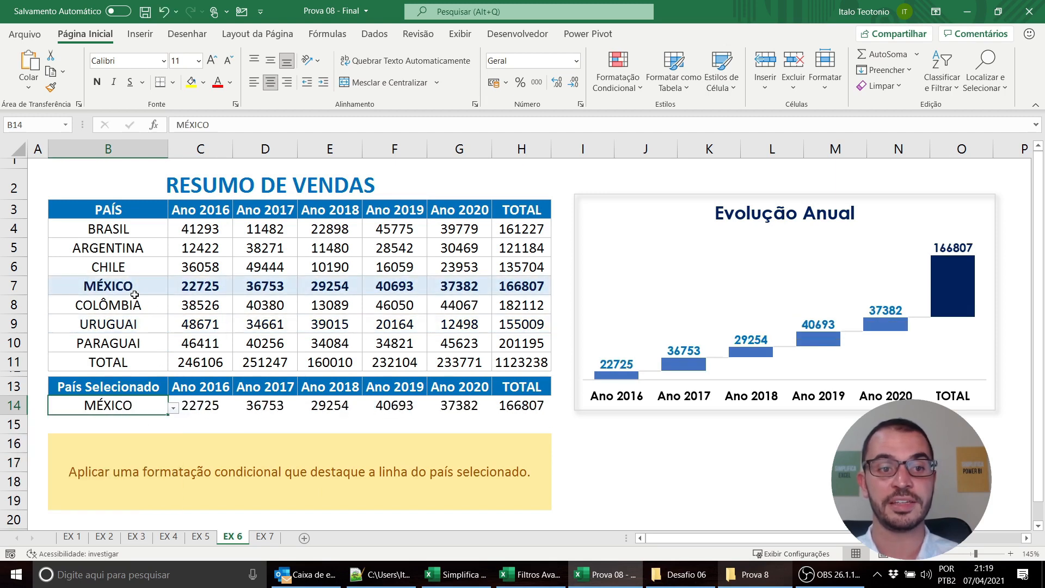
pyautogui.click(174, 408)
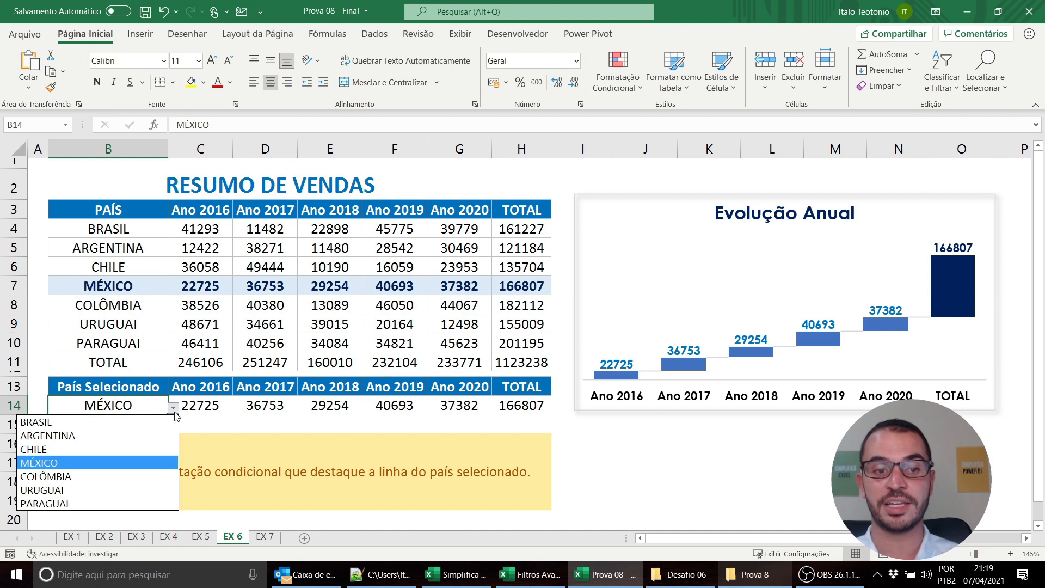
pyautogui.click(147, 439)
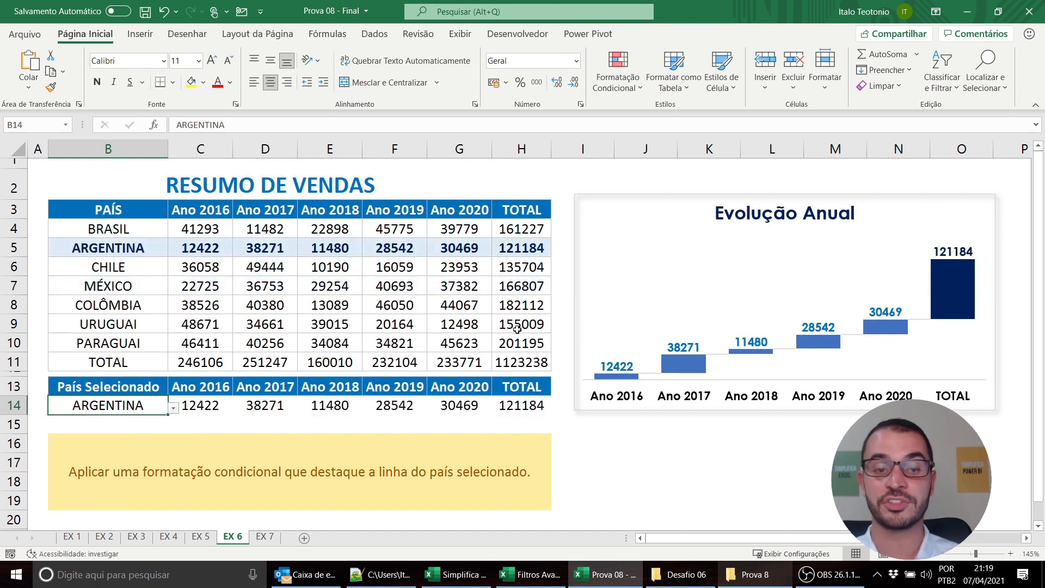
# Review the finished conditional formatting exercises on sheets EX 7, EX 5, EX 4, EX 3, EX 2 and EX 1
pyautogui.click(265, 537)
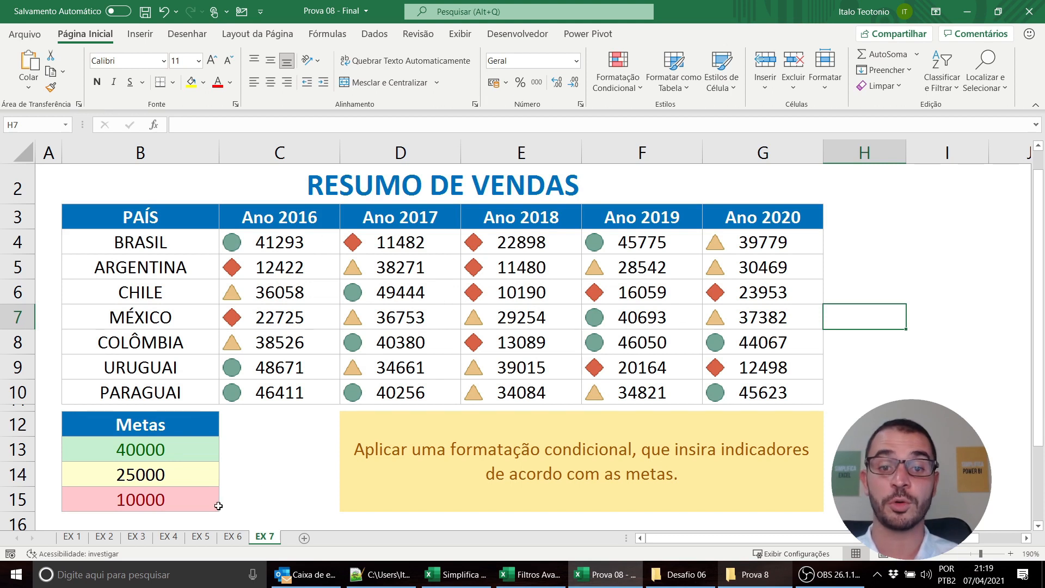
pyautogui.click(200, 537)
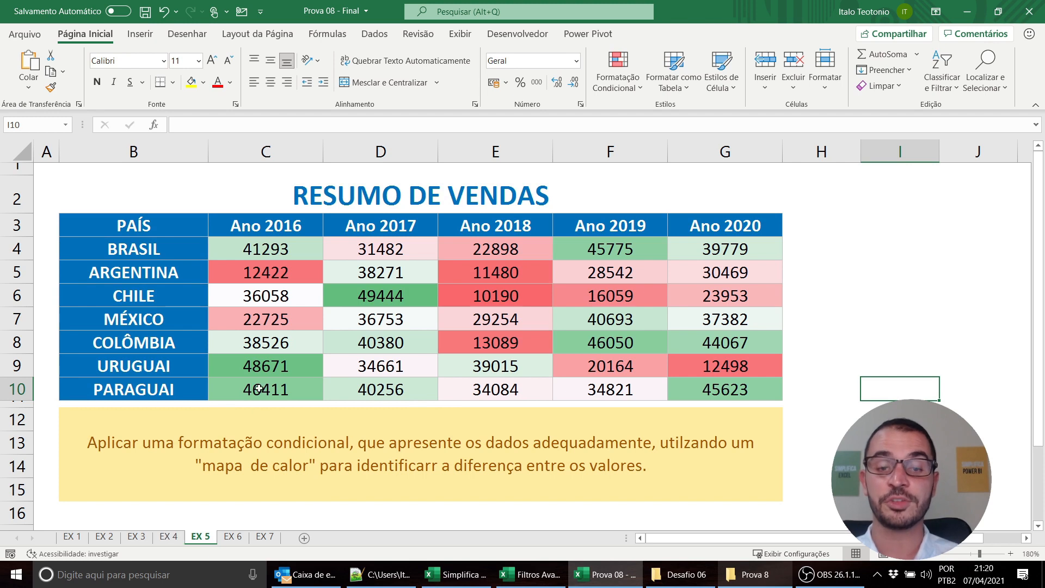
pyautogui.click(174, 537)
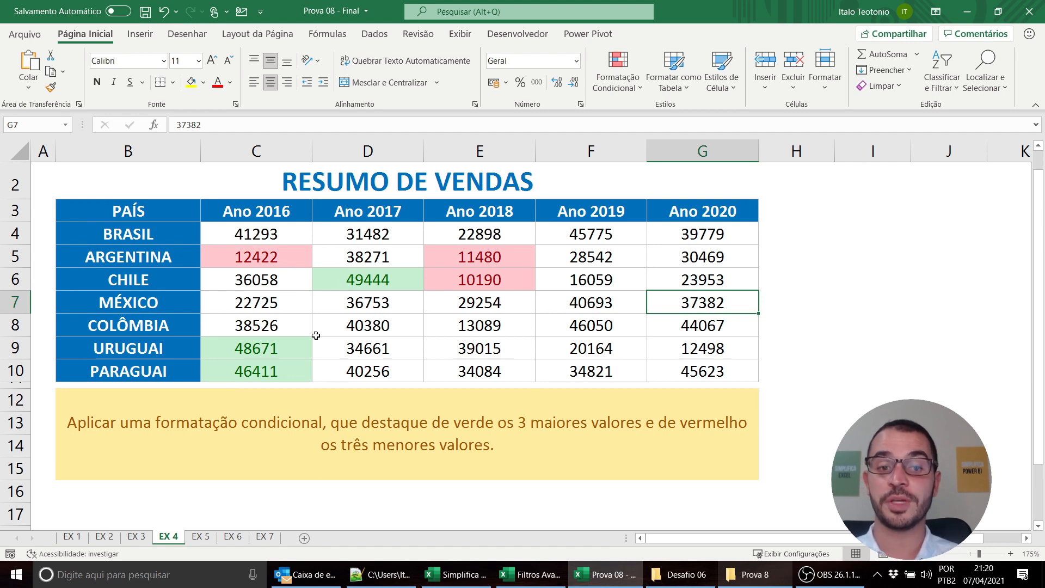
pyautogui.click(137, 537)
pyautogui.click(175, 379)
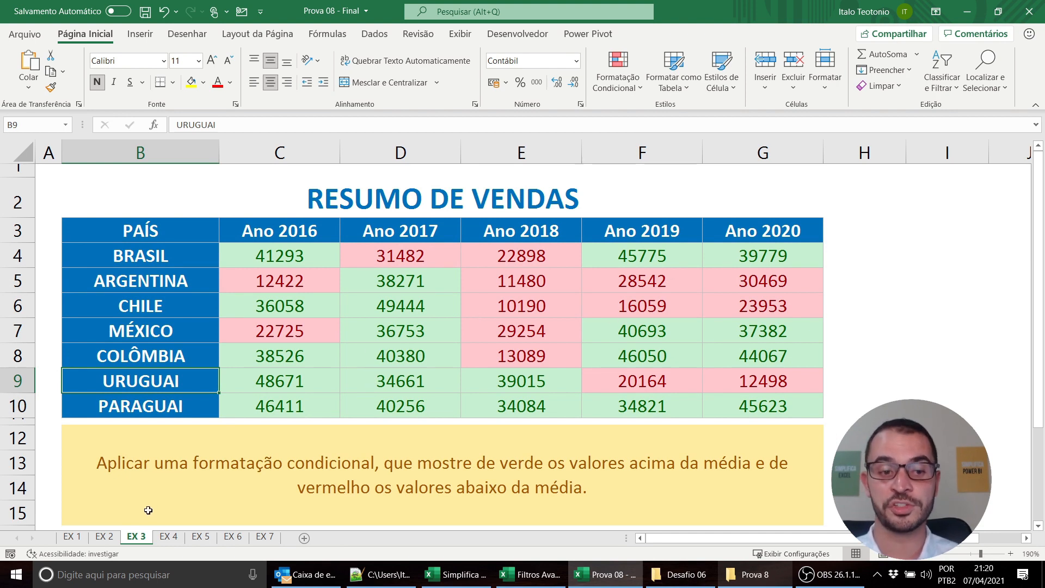
pyautogui.hotkey('ctrl', 'pageup')
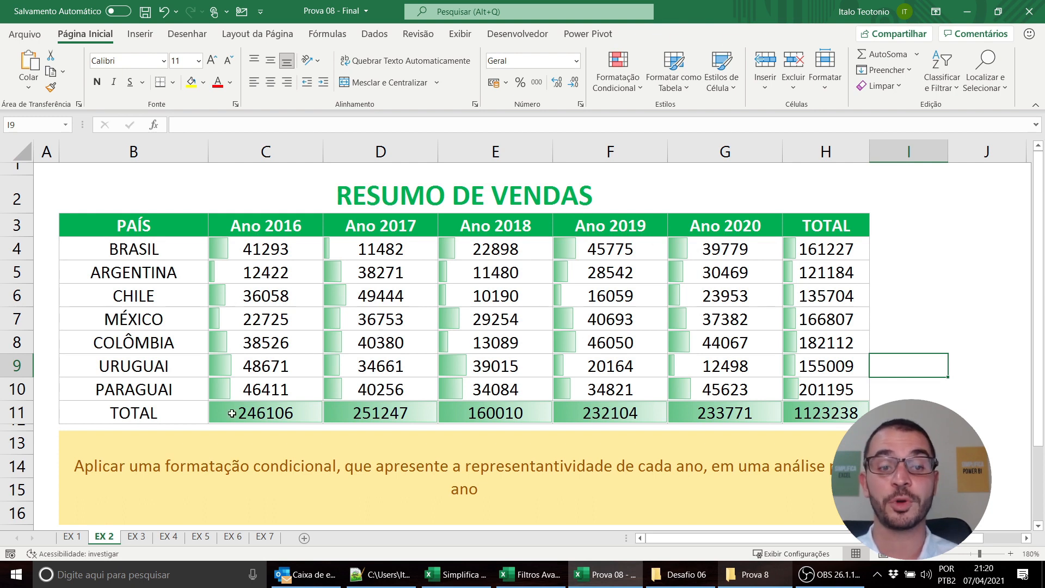
pyautogui.hotkey('ctrl', 'pageup')
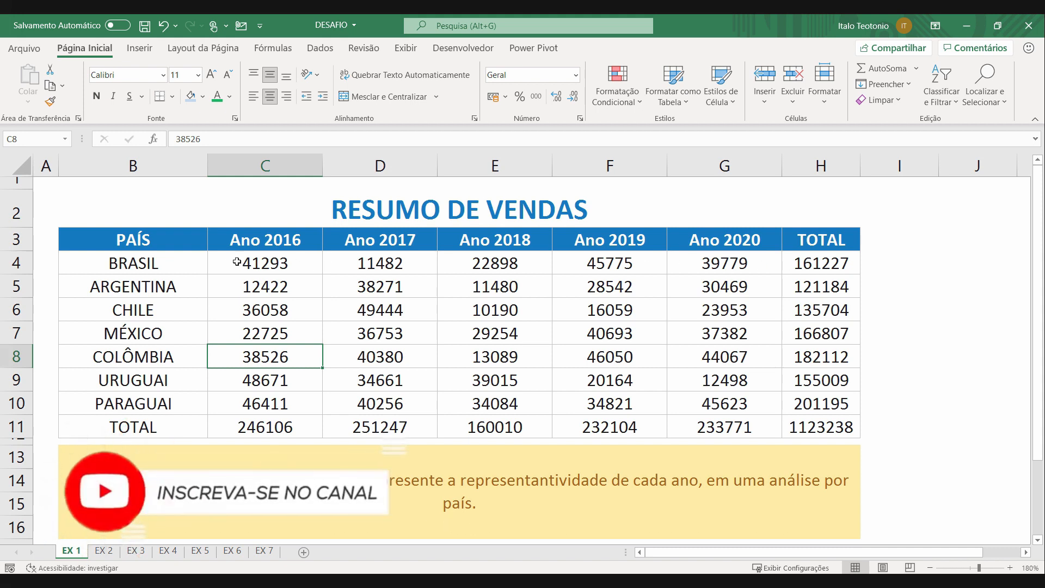
# On sheet EX 1 of the DESAFIO workbook, apply blue gradient-fill data bars to the BRASIL row, C4:H4
pyautogui.moveTo(272, 261); pyautogui.dragTo(820, 264)
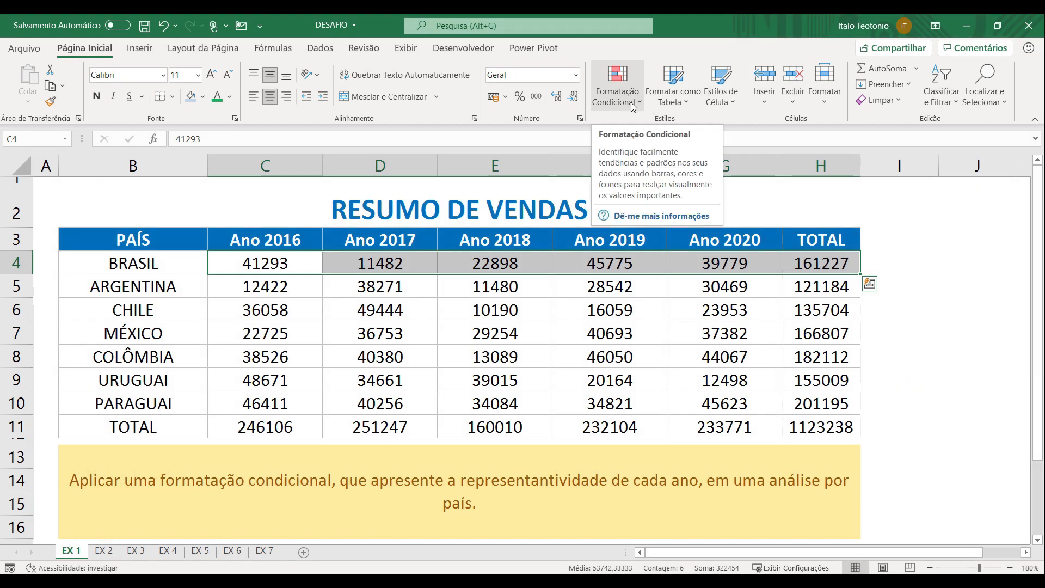
pyautogui.click(633, 103)
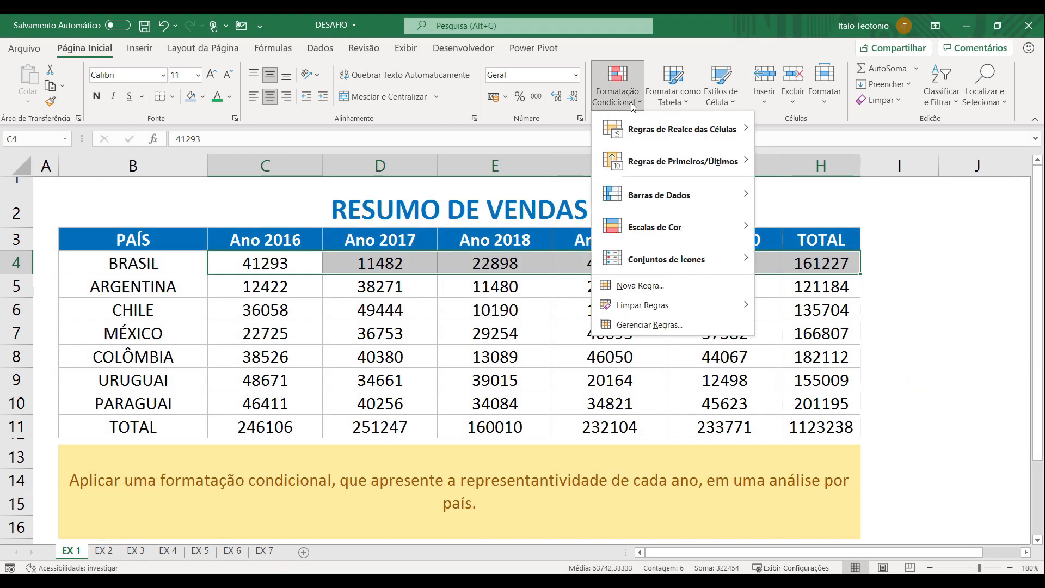
pyautogui.moveTo(672, 197)
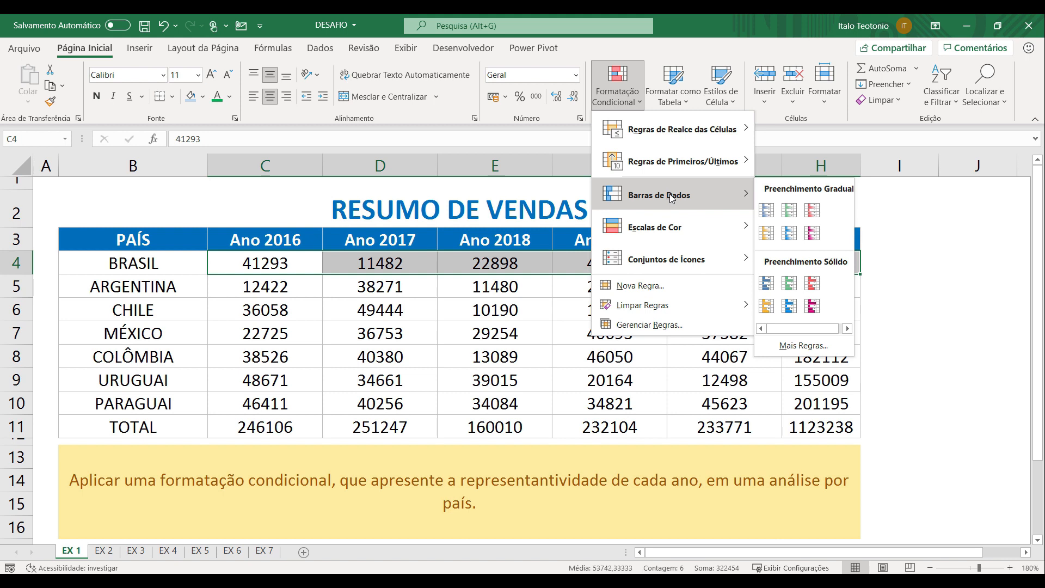
pyautogui.click(767, 212)
pyautogui.click(685, 325)
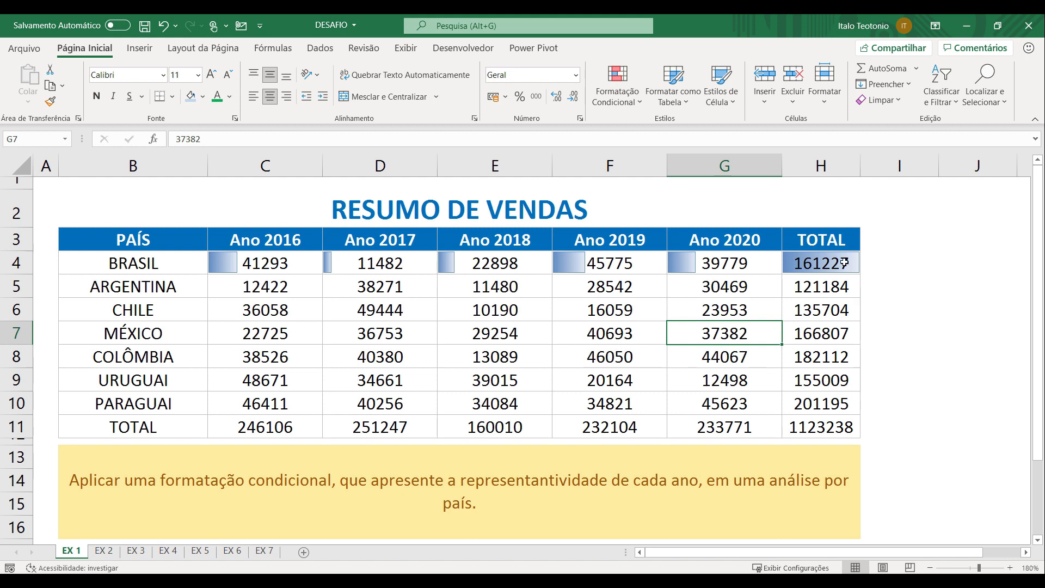
# Compare the data bar of each year in the BRASIL row with the bar of its TOTAL in H4
pyautogui.click(820, 264)
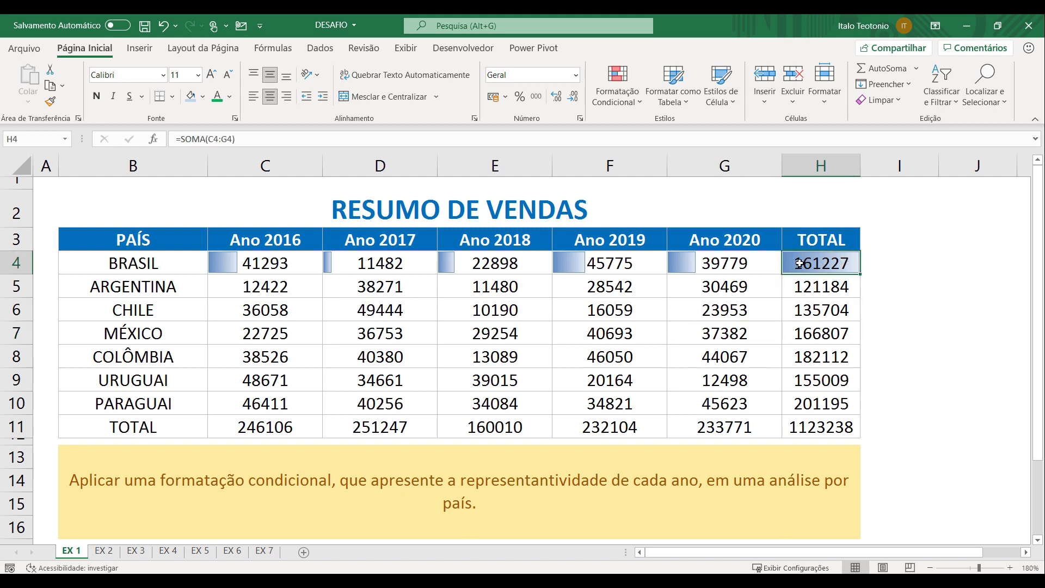
pyautogui.click(750, 264)
pyautogui.click(624, 262)
pyautogui.click(496, 262)
pyautogui.click(332, 259)
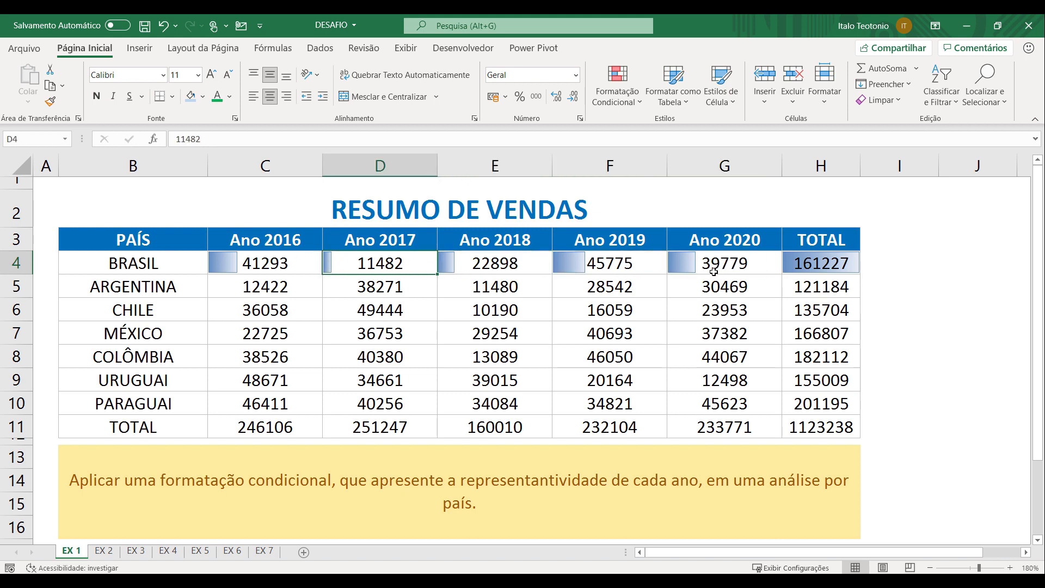
pyautogui.click(825, 267)
pyautogui.click(695, 265)
pyautogui.click(610, 264)
pyautogui.click(495, 264)
pyautogui.click(356, 263)
pyautogui.click(276, 261)
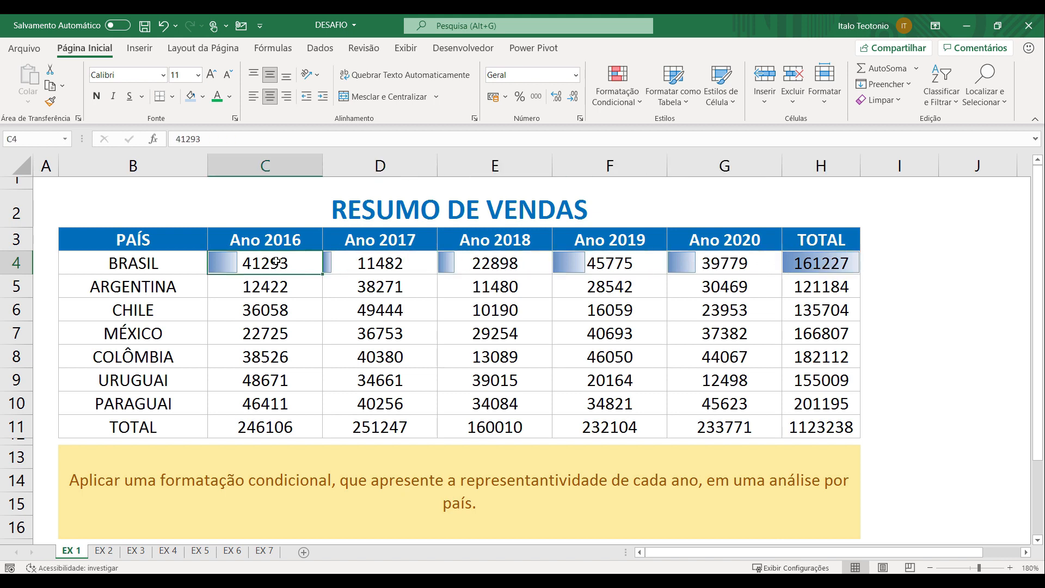
pyautogui.click(834, 265)
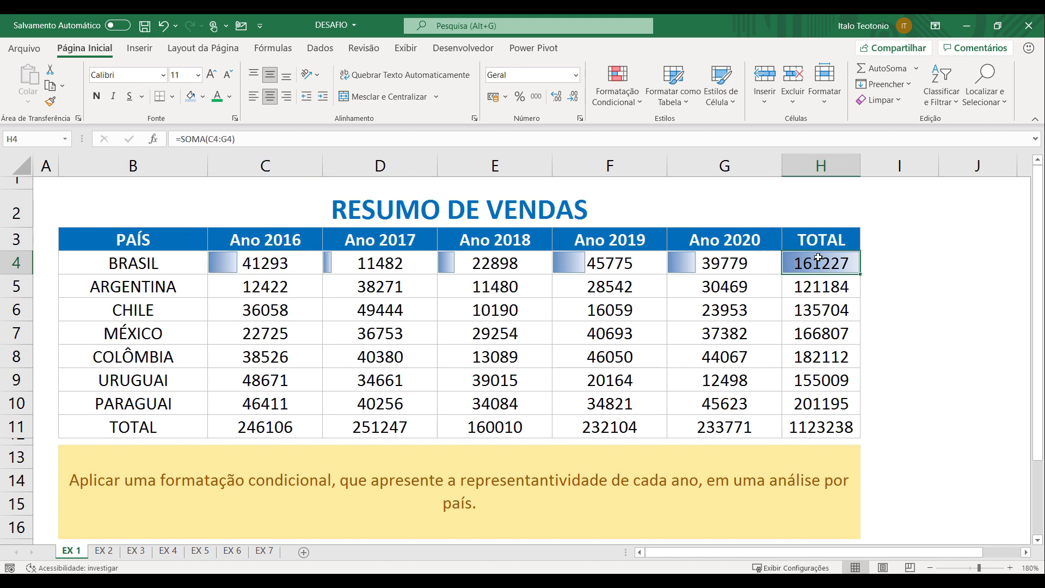
# Copy the data bar formatting of C4:H4 with Format Painter separately onto each row from ARGENTINA to TOTAL, rows 5 to 11
pyautogui.moveTo(262, 262); pyautogui.dragTo(822, 264)
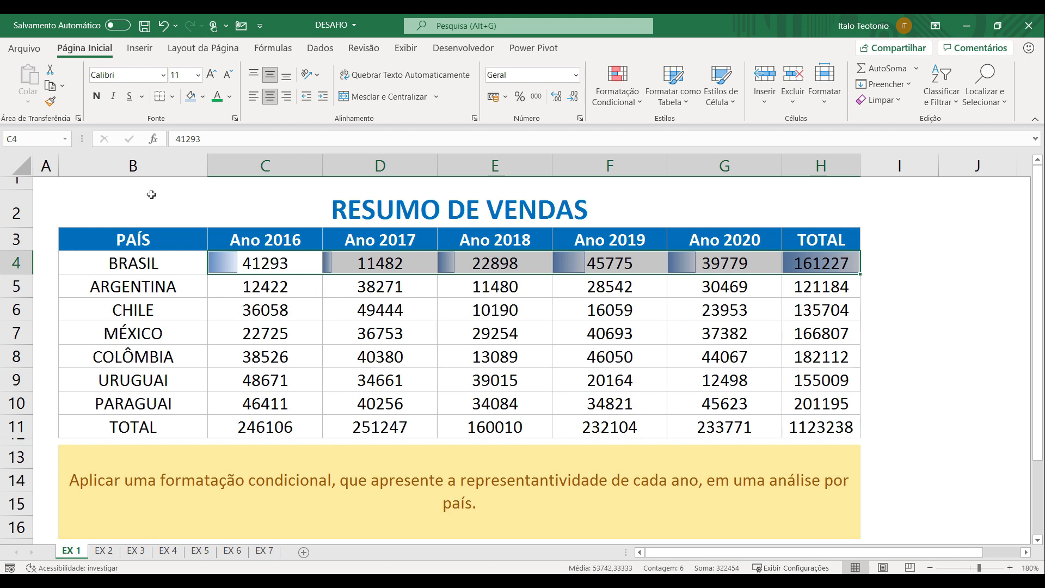
pyautogui.doubleClick(50, 102)
pyautogui.click(245, 288)
pyautogui.click(250, 310)
pyautogui.click(246, 334)
pyautogui.click(244, 357)
pyautogui.click(243, 381)
pyautogui.click(243, 403)
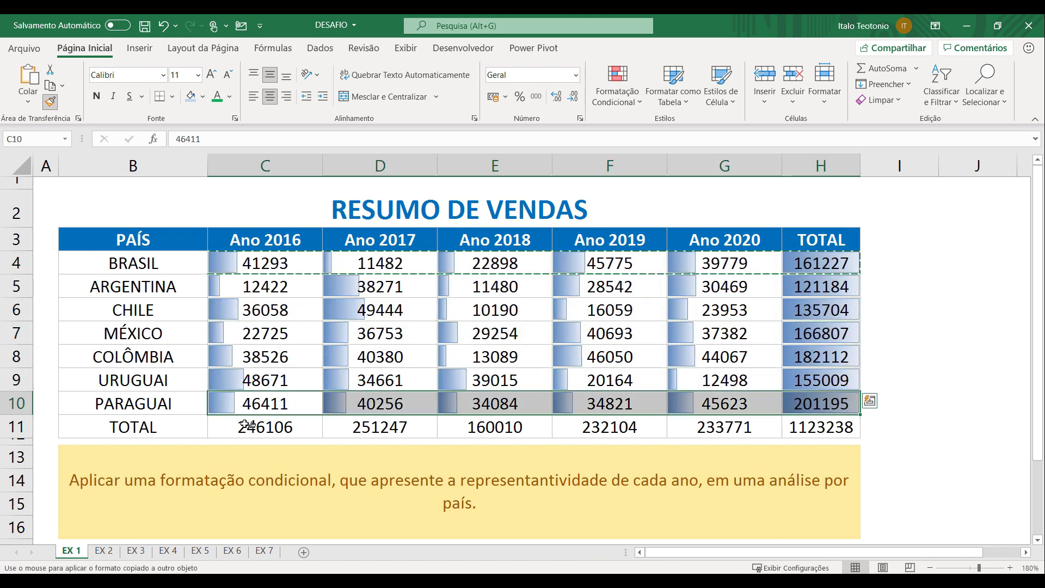
pyautogui.click(243, 427)
pyautogui.press('Escape')
# Compare the yearly bars of the ARGENTINA, URUGUAI and BRASIL rows with each country's total
pyautogui.moveTo(251, 288); pyautogui.dragTo(802, 285)
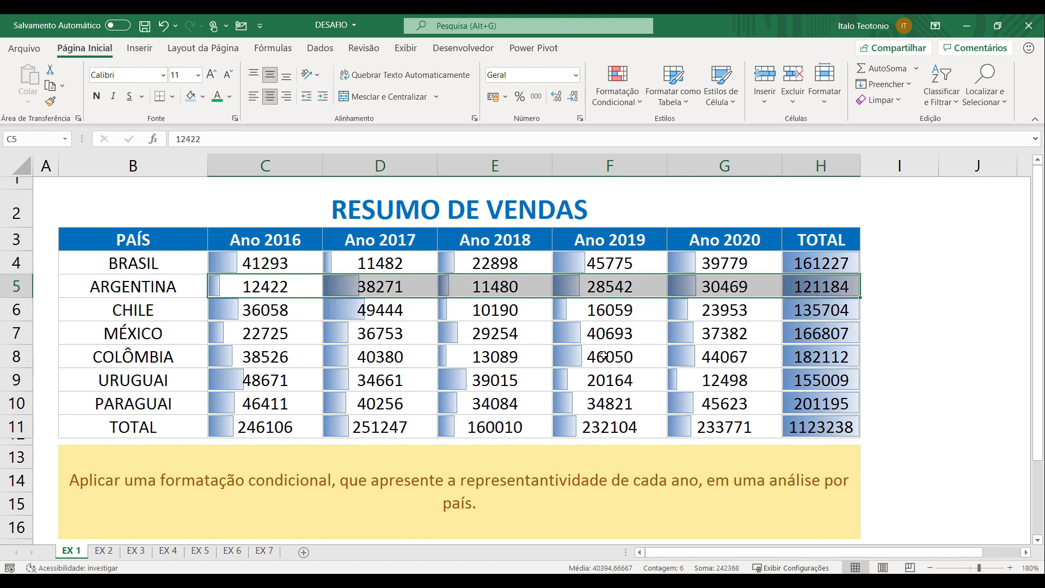
pyautogui.moveTo(249, 287); pyautogui.dragTo(733, 287)
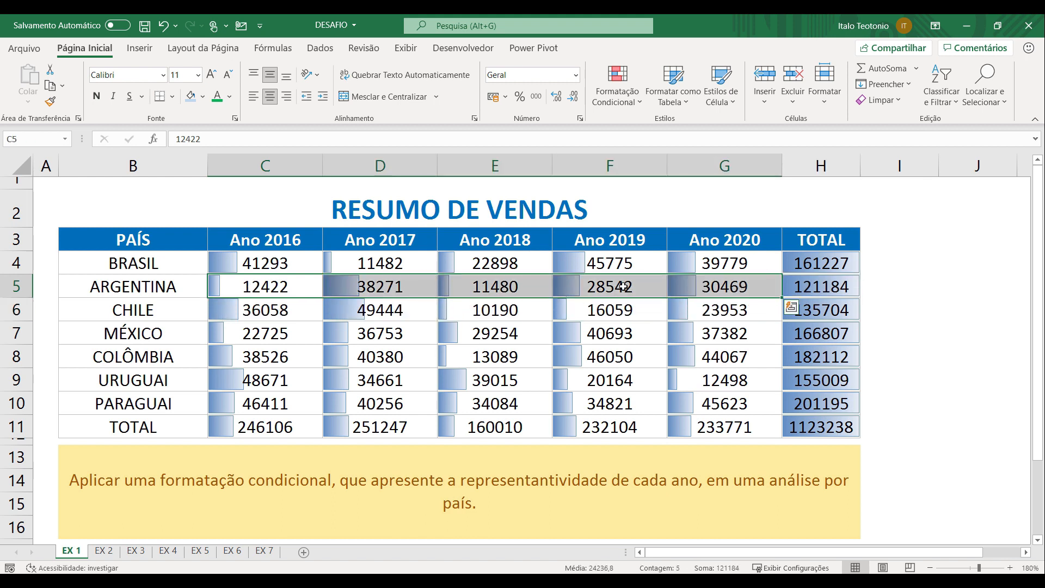
pyautogui.click(843, 289)
pyautogui.moveTo(281, 380); pyautogui.dragTo(725, 380)
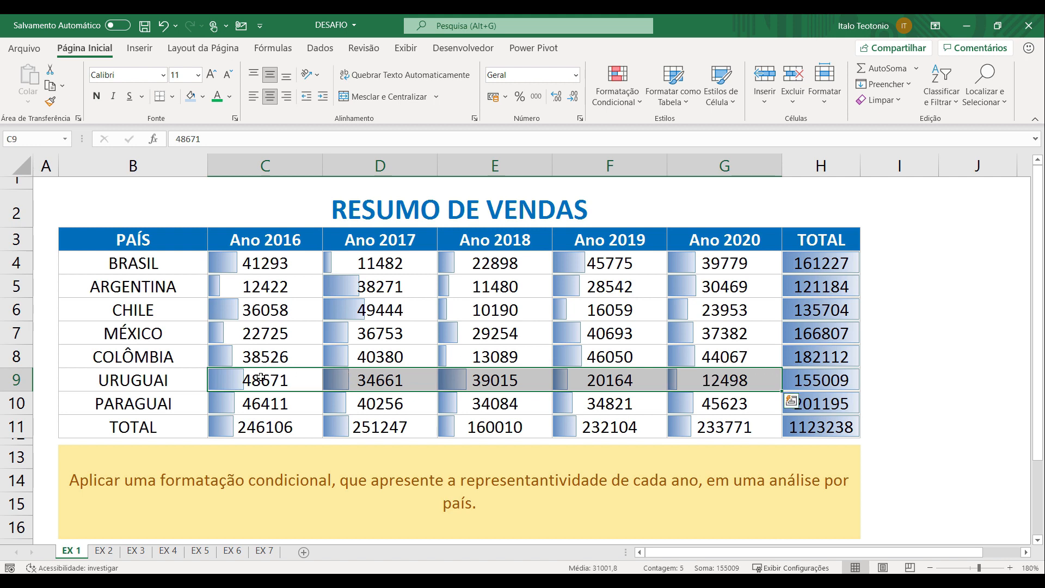
pyautogui.click(835, 381)
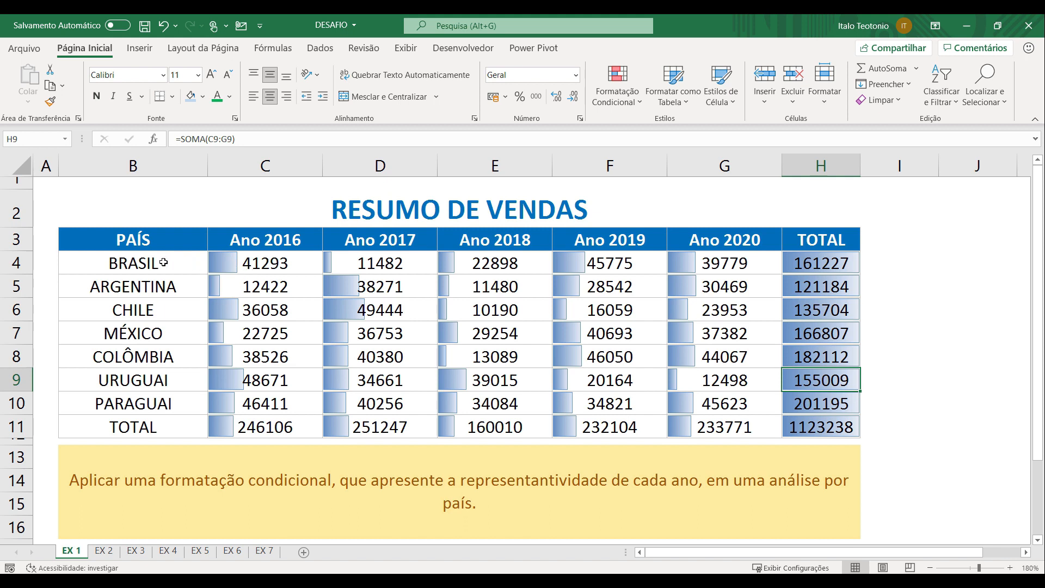
pyautogui.moveTo(149, 263); pyautogui.dragTo(713, 264)
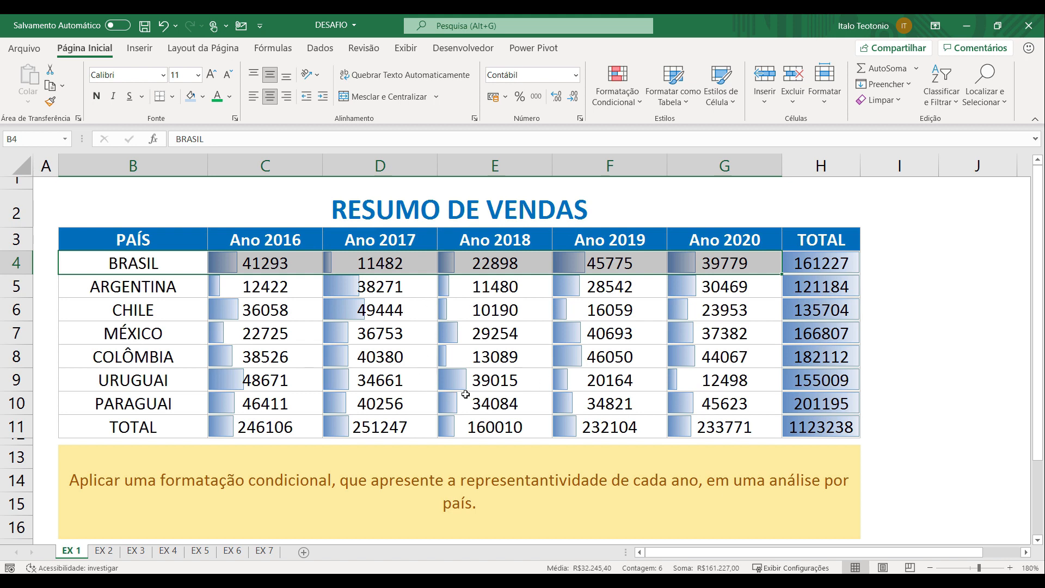
# On sheet EX 2, apply green solid-fill data bars to the Ano 2016 column including its total, C4:C11
pyautogui.click(106, 551)
pyautogui.click(242, 363)
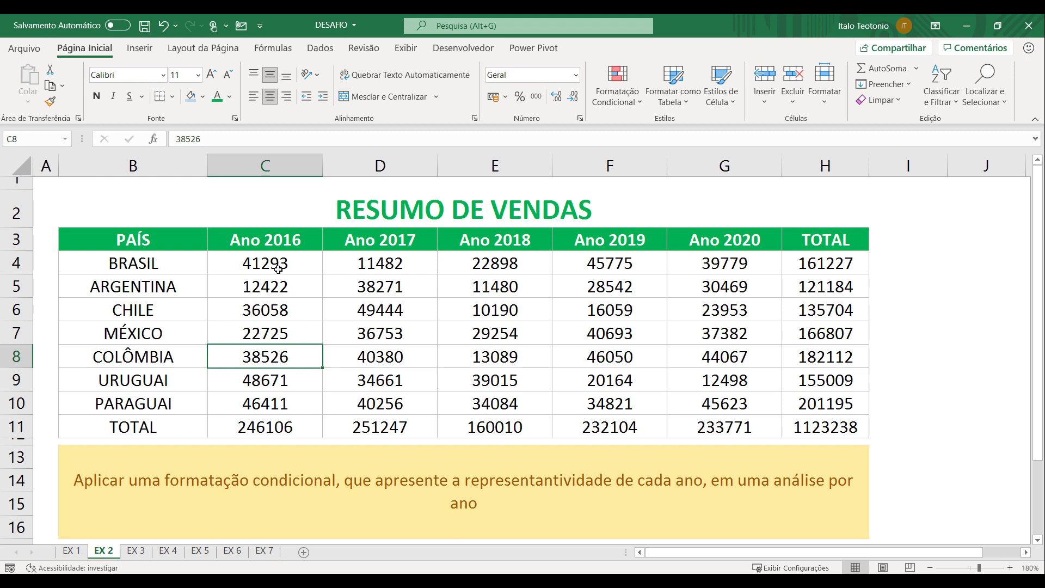
pyautogui.moveTo(284, 263); pyautogui.dragTo(291, 425)
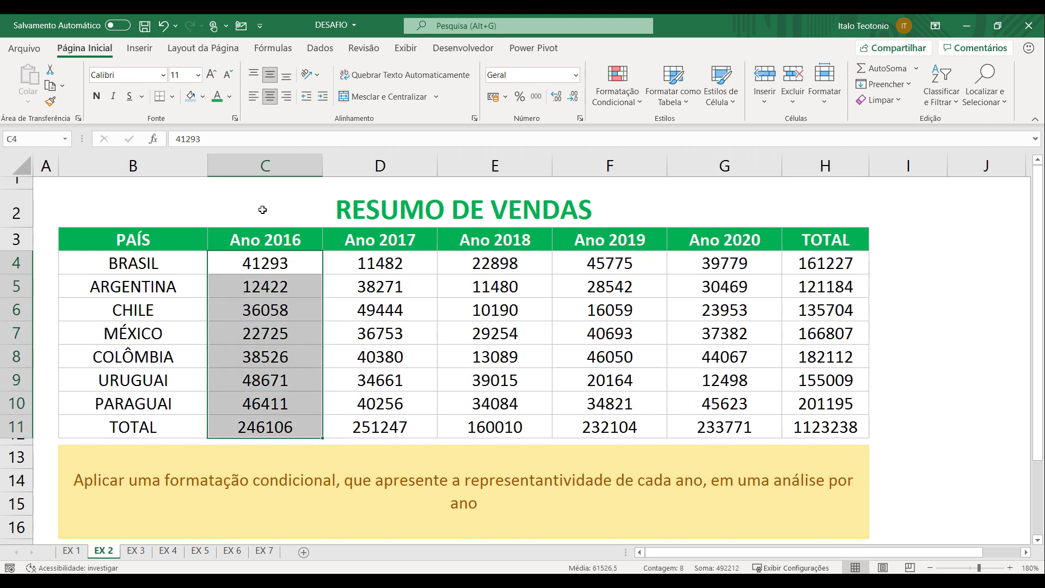
pyautogui.click(630, 103)
pyautogui.moveTo(678, 191)
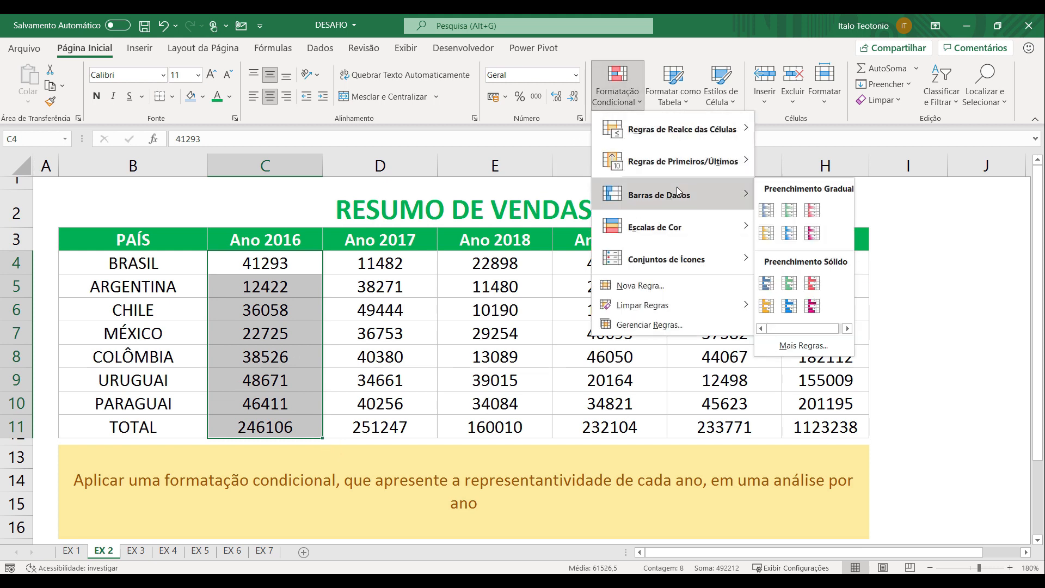
pyautogui.click(787, 214)
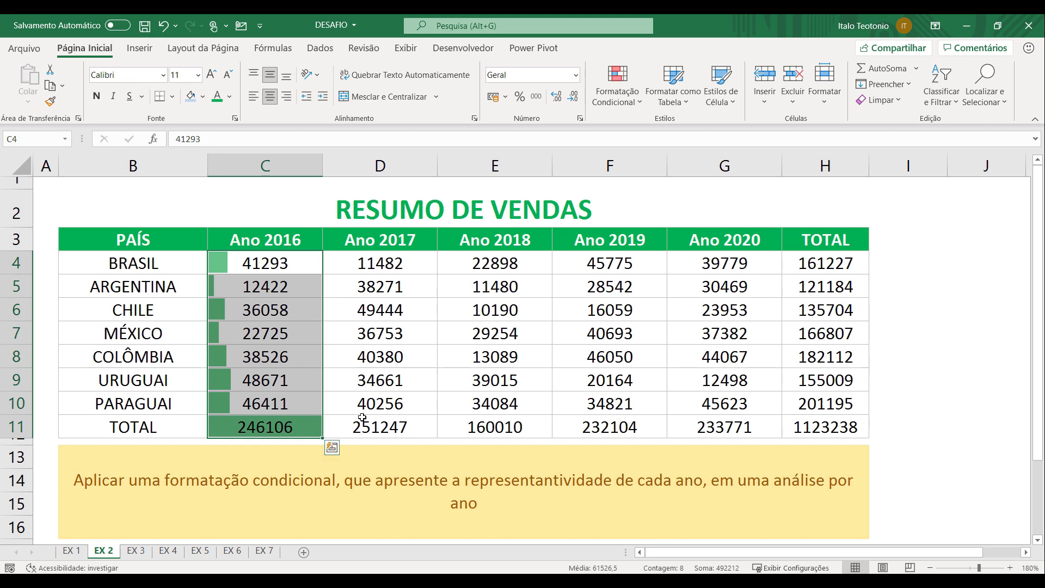
pyautogui.click(331, 434)
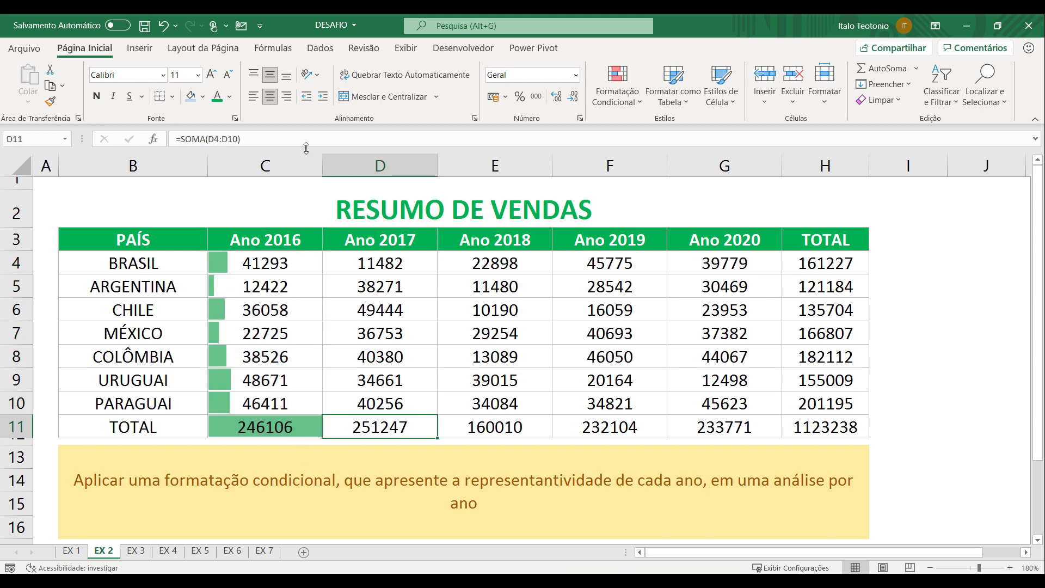
# Compare the Ano 2016 bars of the countries in C4:C10 with the bar of the total in C11
pyautogui.click(260, 429)
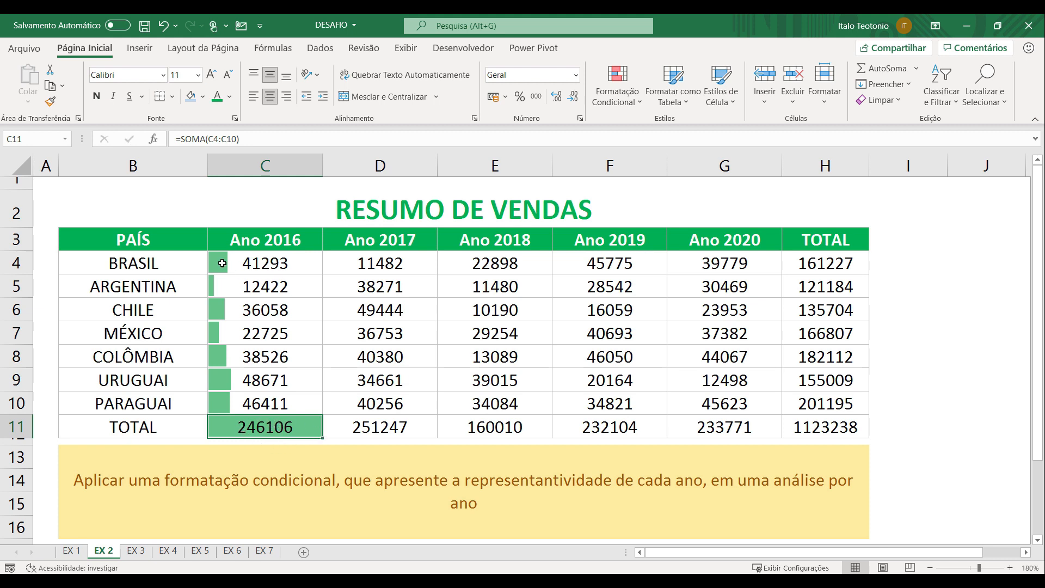
pyautogui.click(219, 307)
pyautogui.click(220, 334)
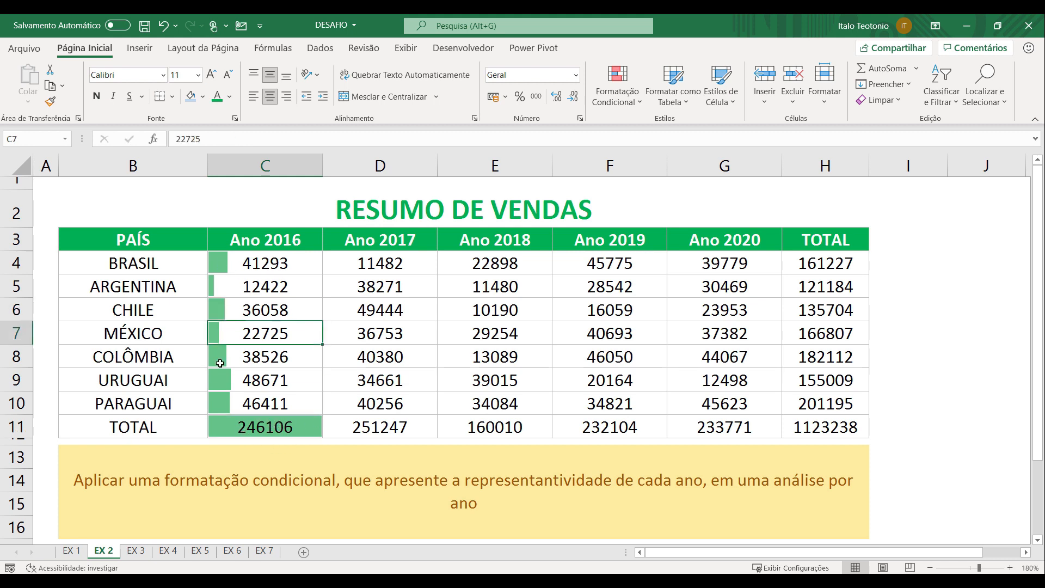
pyautogui.moveTo(237, 261); pyautogui.dragTo(239, 387)
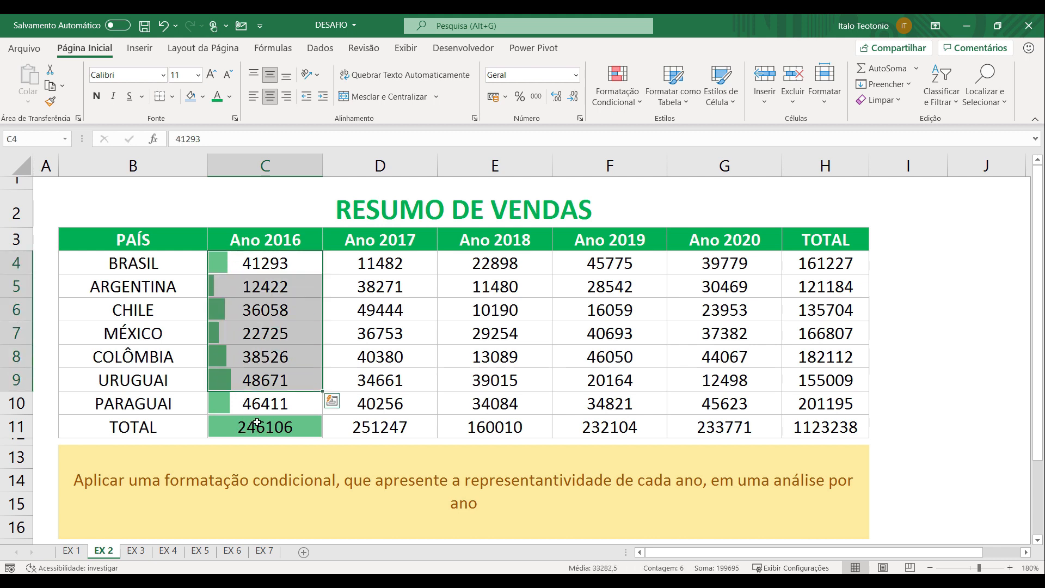
pyautogui.click(259, 425)
pyautogui.moveTo(292, 264); pyautogui.dragTo(288, 430)
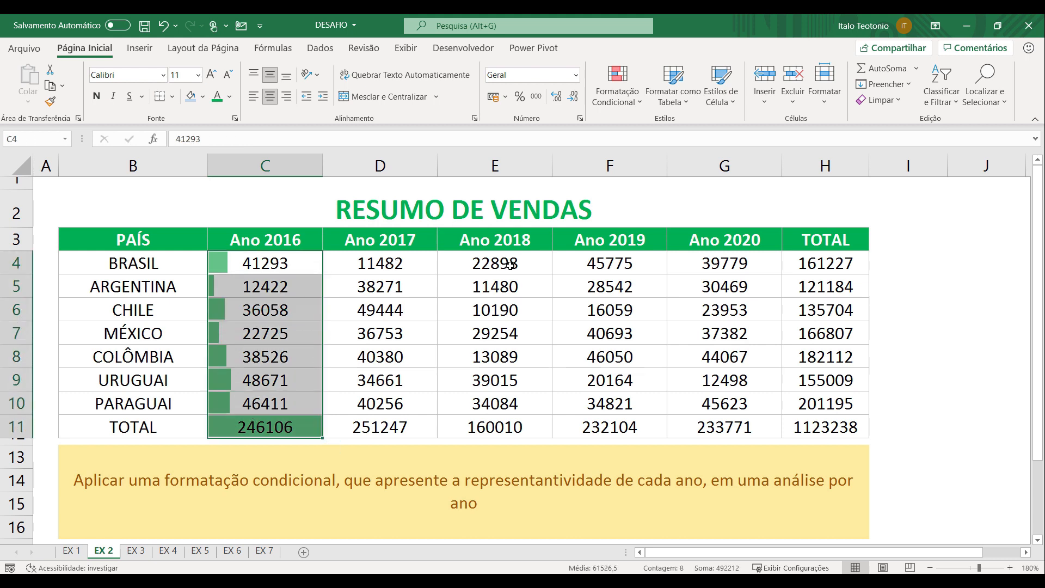
# Copy the data bar formatting of C4:C11 with Format Painter separately onto each column from Ano 2017 to TOTAL, columns D to H
pyautogui.doubleClick(50, 101)
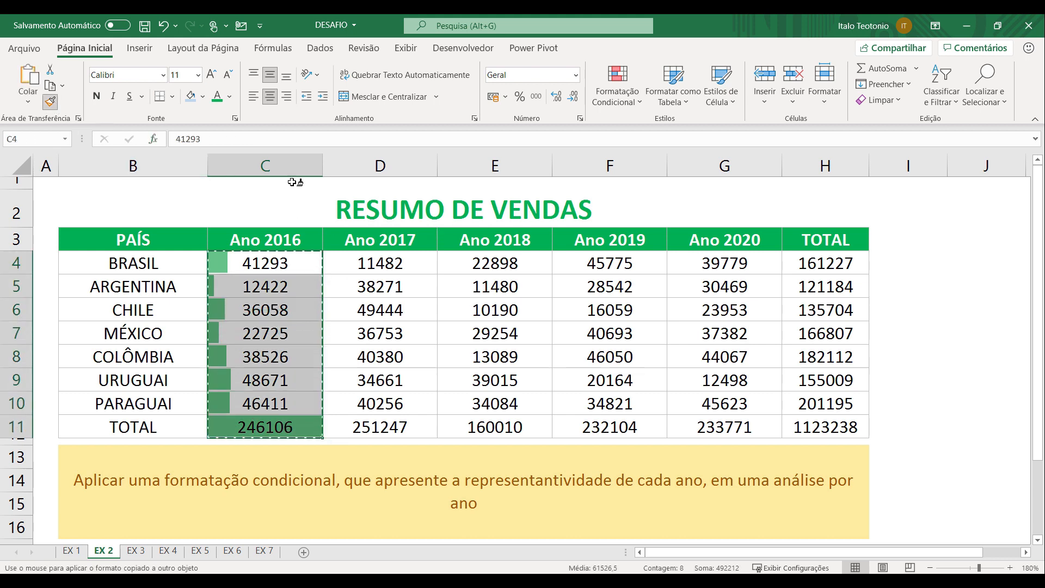
pyautogui.moveTo(370, 262); pyautogui.dragTo(381, 430)
pyautogui.moveTo(490, 264); pyautogui.dragTo(495, 430)
pyautogui.moveTo(610, 263); pyautogui.dragTo(610, 430)
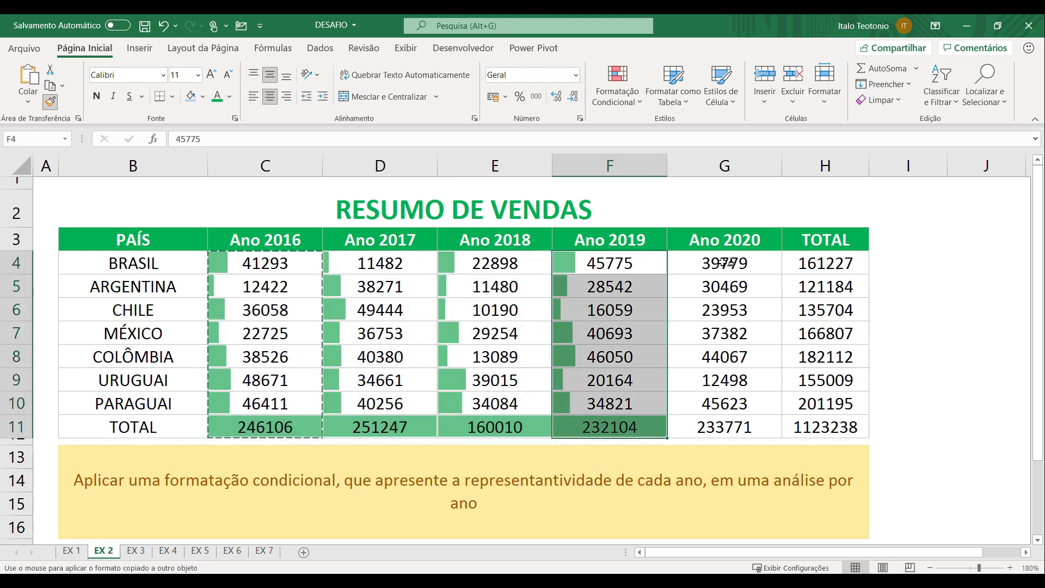
pyautogui.moveTo(724, 263); pyautogui.dragTo(724, 430)
pyautogui.moveTo(822, 264); pyautogui.dragTo(824, 430)
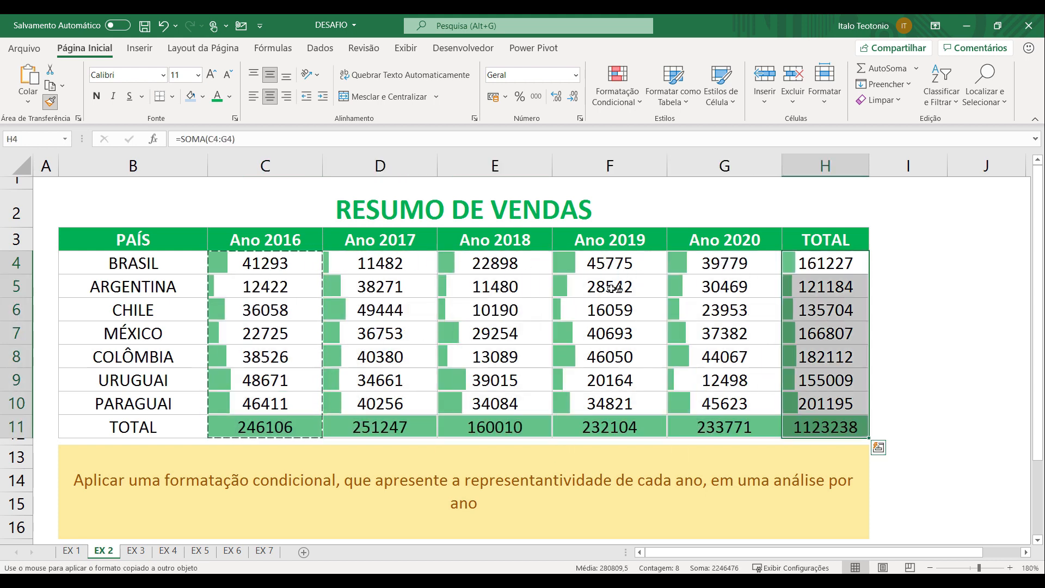
pyautogui.press('Escape')
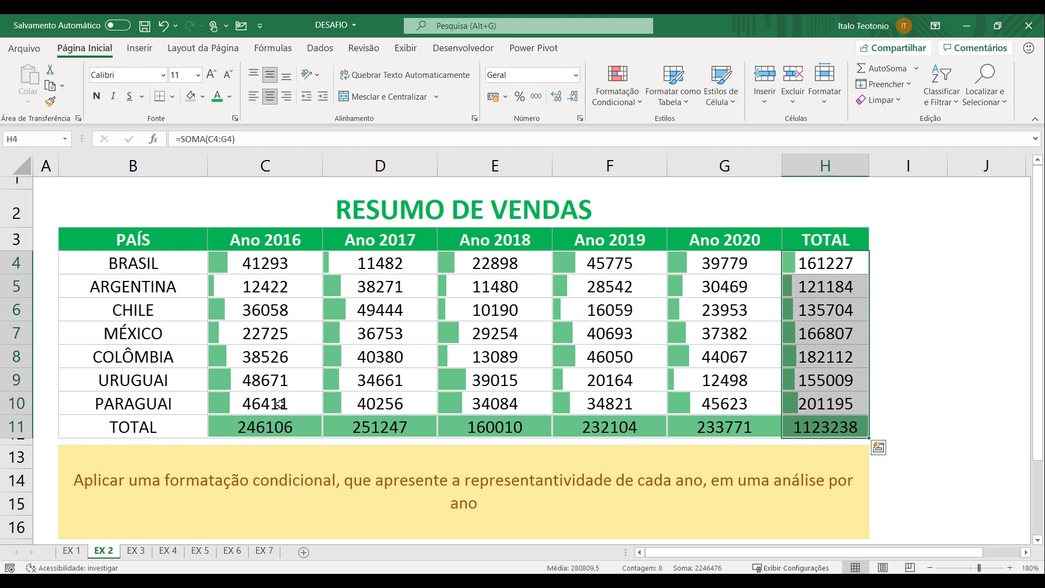
# Compare the data bars by country on sheet EX 1 with the data bars by year on sheet EX 2
pyautogui.click(79, 551)
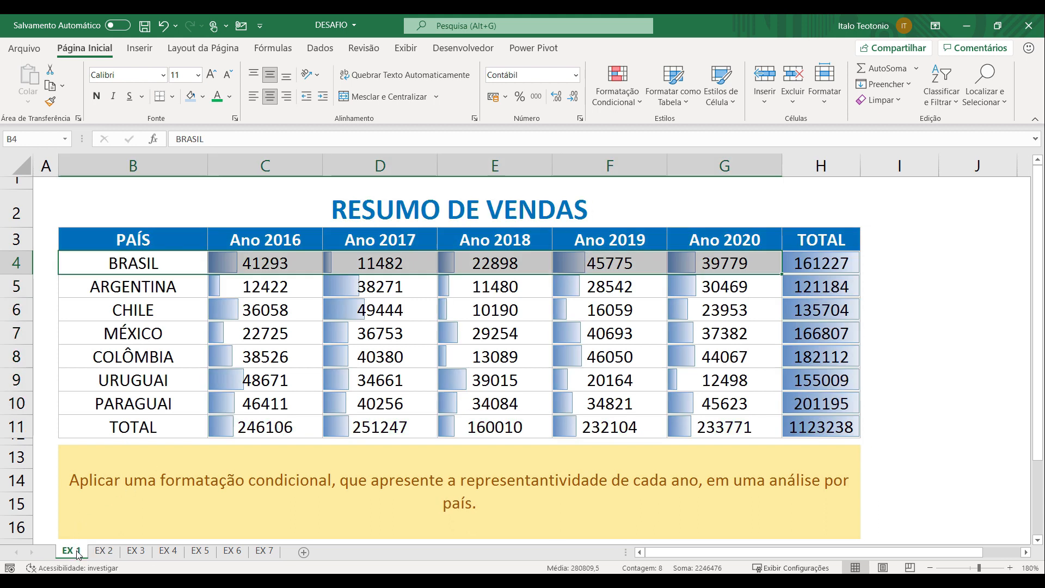
pyautogui.click(103, 552)
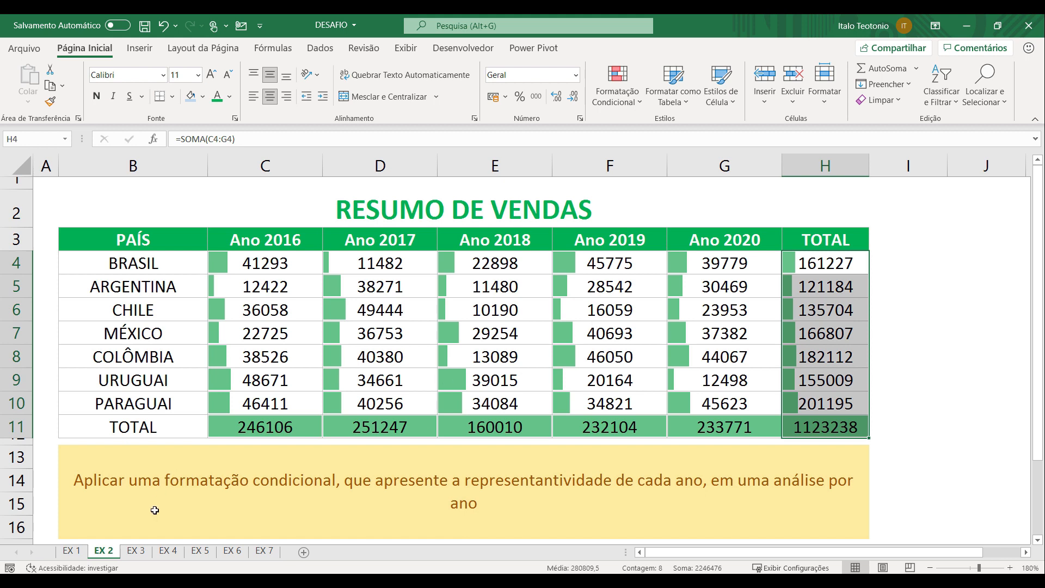
# On sheet EX 3, format the above-average values in C4:G10 with green fill and dark green text using a conditional formatting rule
pyautogui.click(136, 552)
pyautogui.click(215, 435)
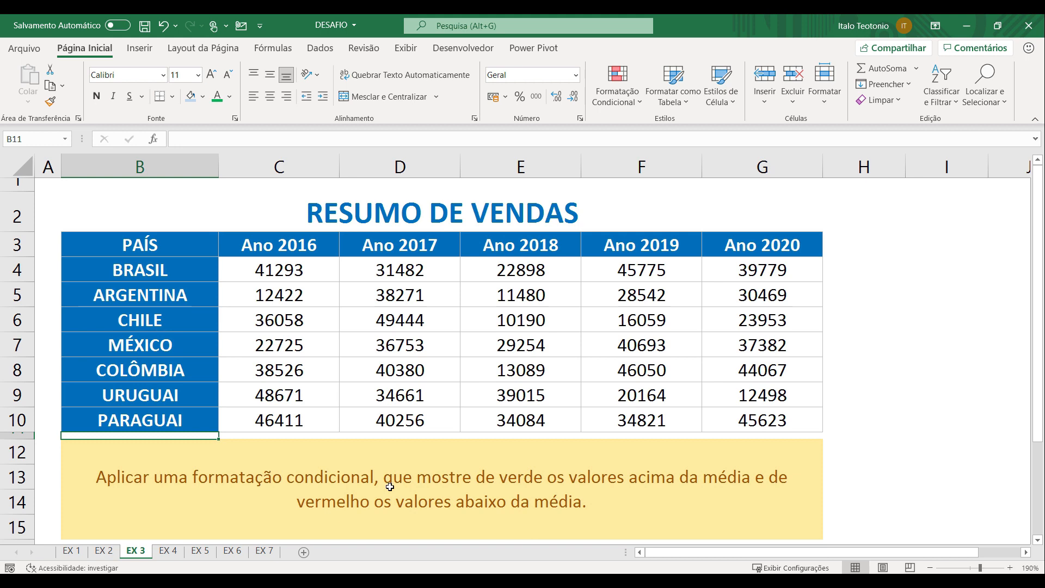
pyautogui.moveTo(288, 271); pyautogui.dragTo(724, 427)
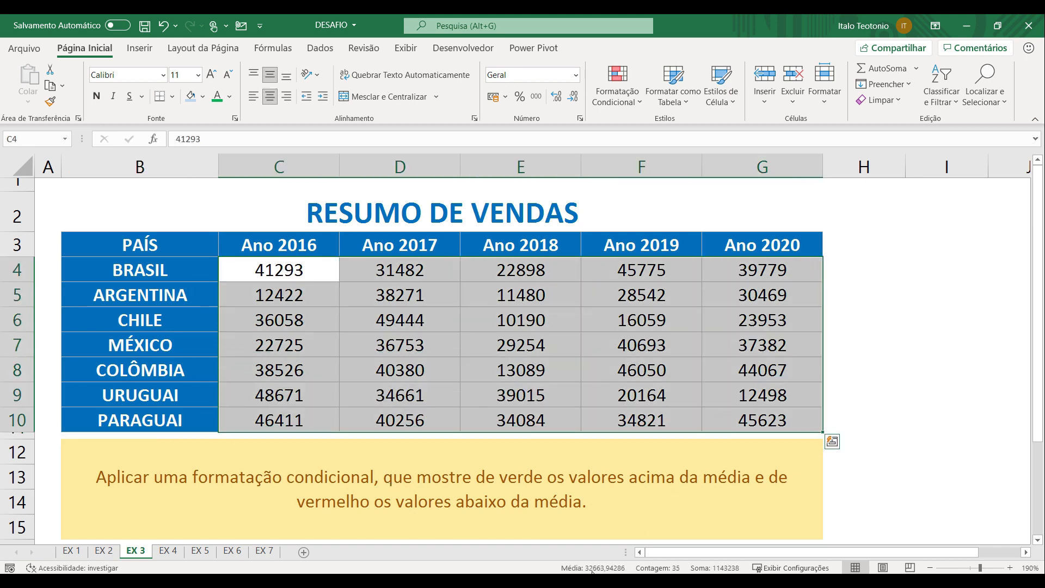
pyautogui.moveTo(305, 270); pyautogui.dragTo(755, 427)
pyautogui.click(617, 87)
pyautogui.moveTo(646, 132)
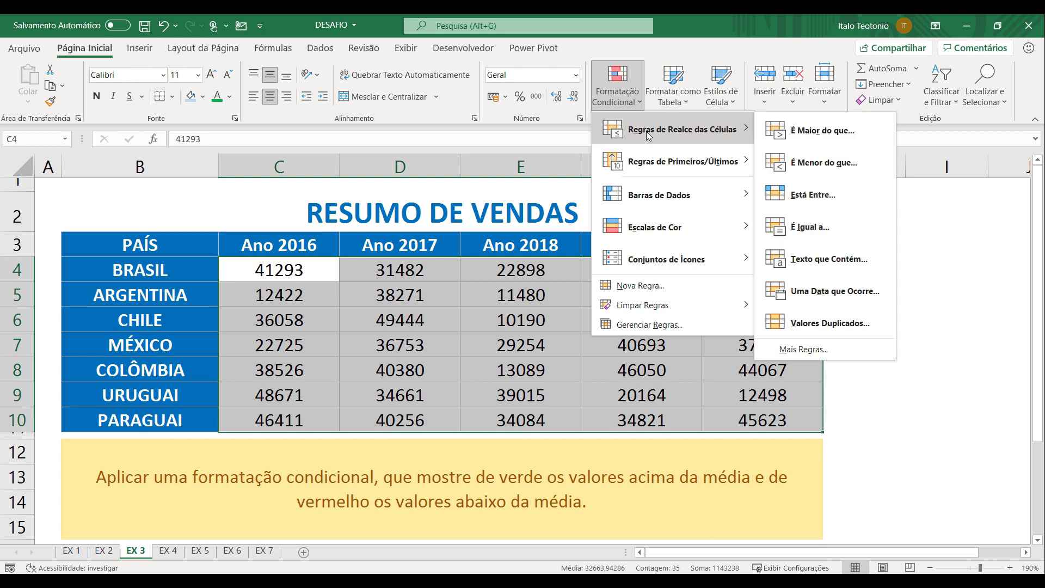
pyautogui.moveTo(657, 165)
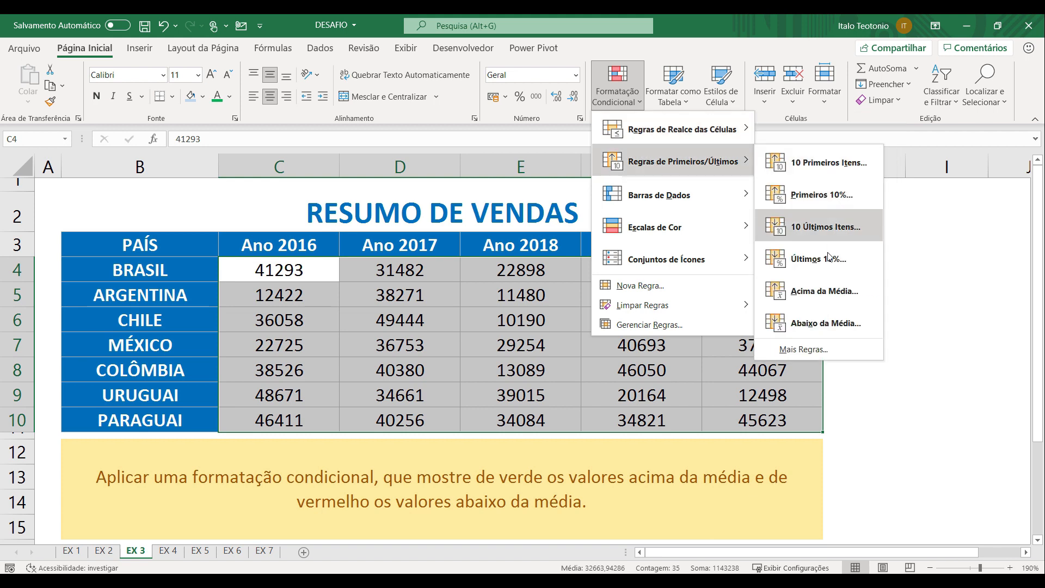
pyautogui.click(823, 292)
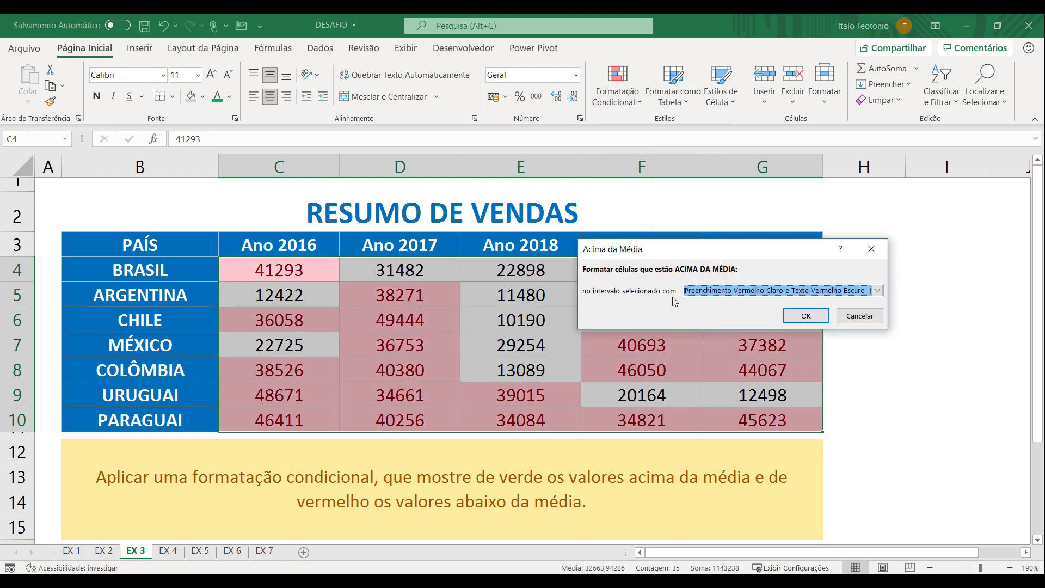
pyautogui.click(733, 292)
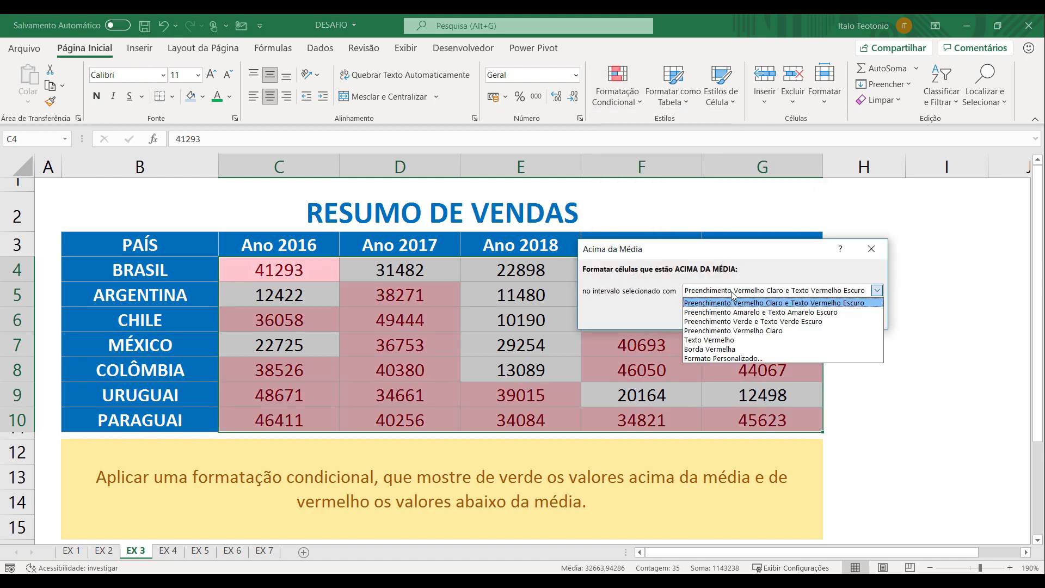
pyautogui.click(760, 322)
pyautogui.click(804, 314)
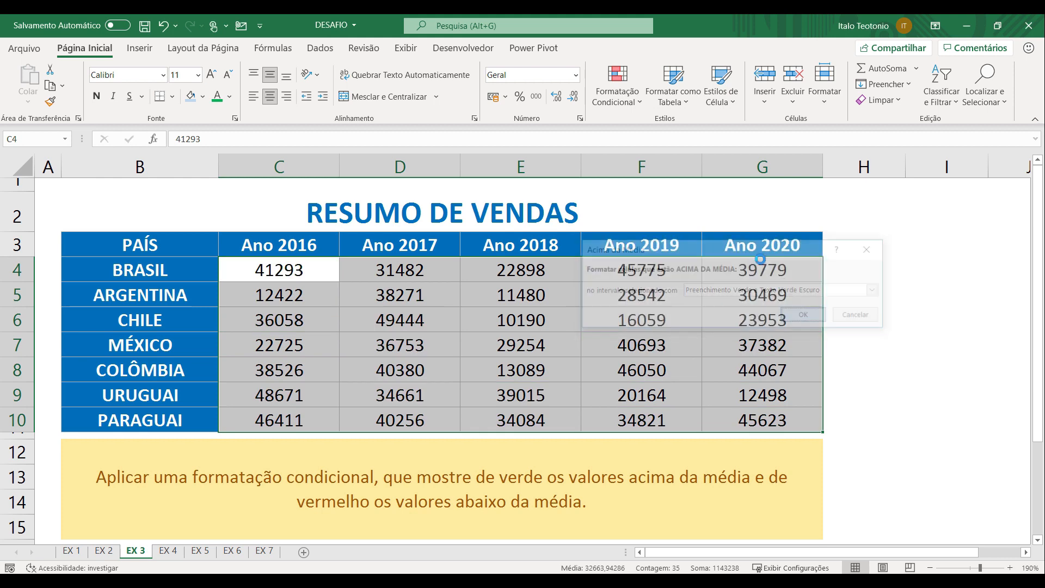
# Add a below-average rule to C4:G10 with light red fill and dark red text
pyautogui.click(617, 90)
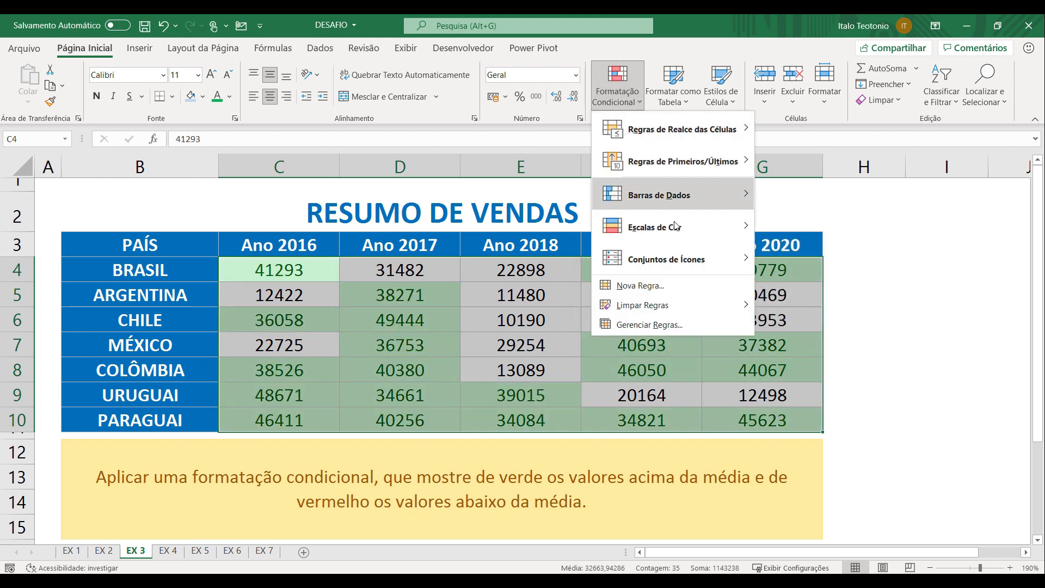
pyautogui.moveTo(729, 160)
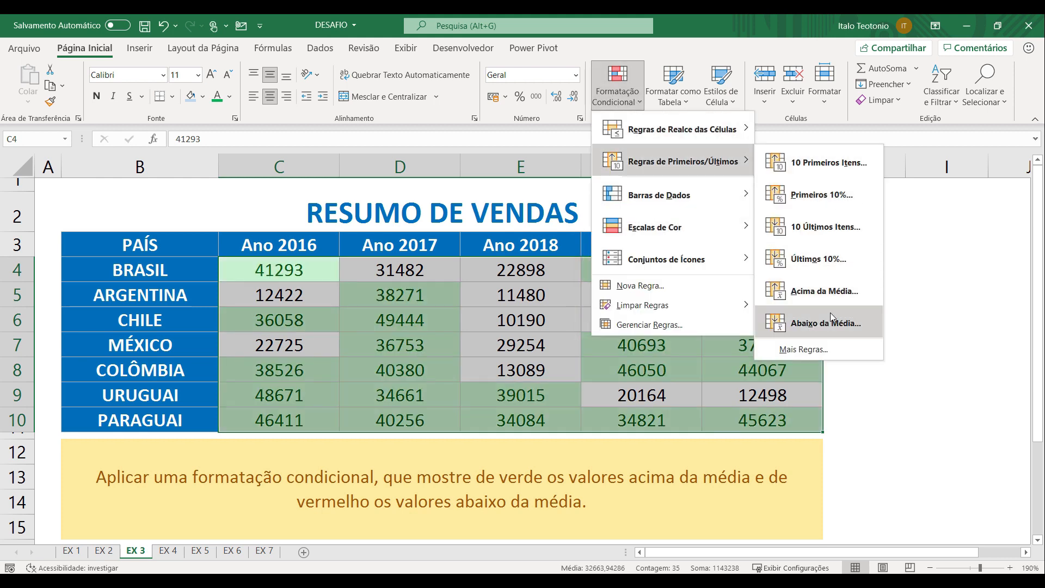
pyautogui.click(831, 321)
pyautogui.click(802, 314)
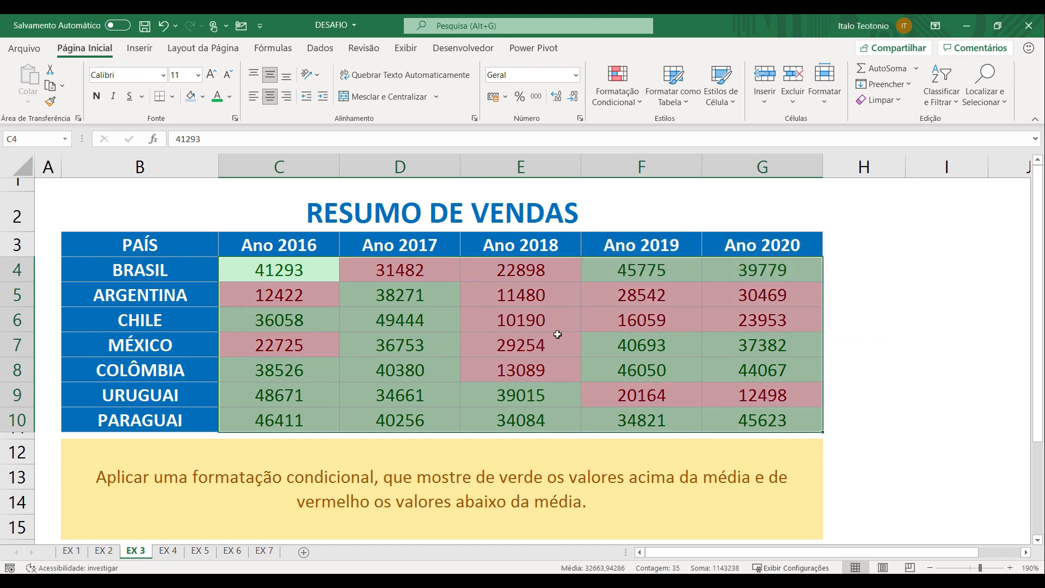
pyautogui.click(558, 334)
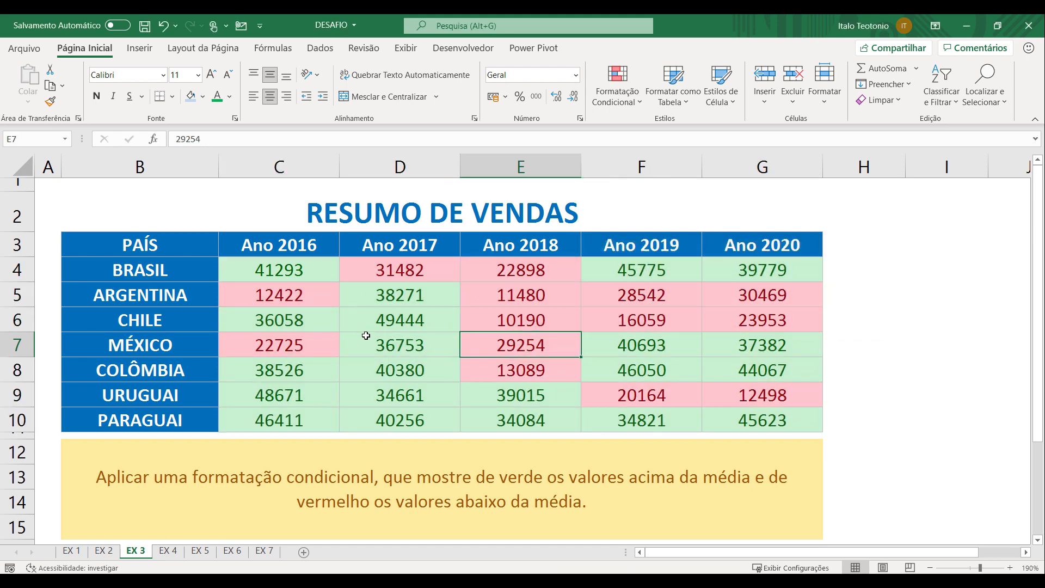
# Check the average of C4:G10, test the rules by setting BRASIL's Ano 2017 value in D4 to 41482, and undo the change
pyautogui.moveTo(279, 269); pyautogui.dragTo(762, 420)
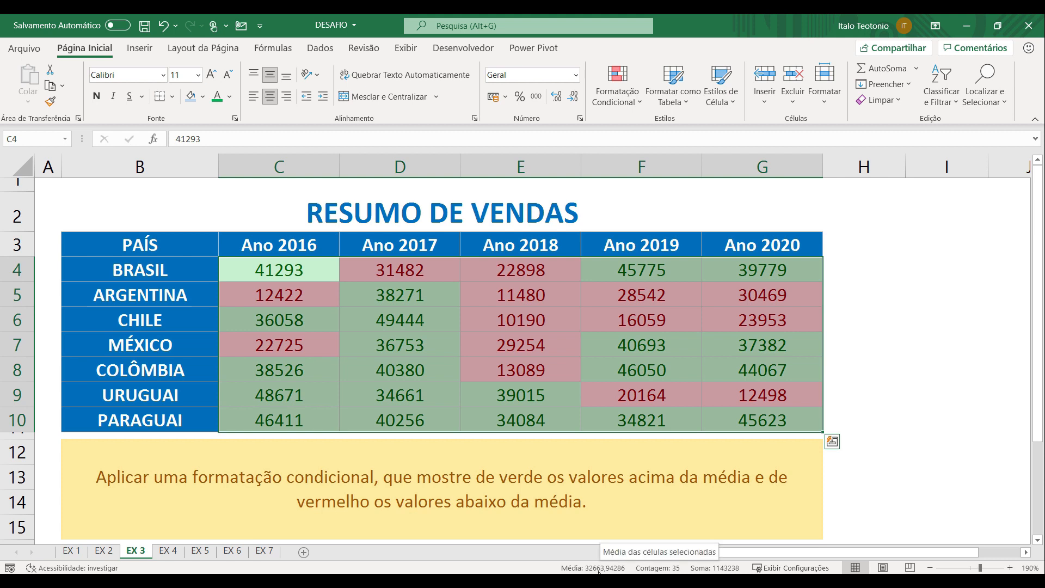
pyautogui.click(376, 280)
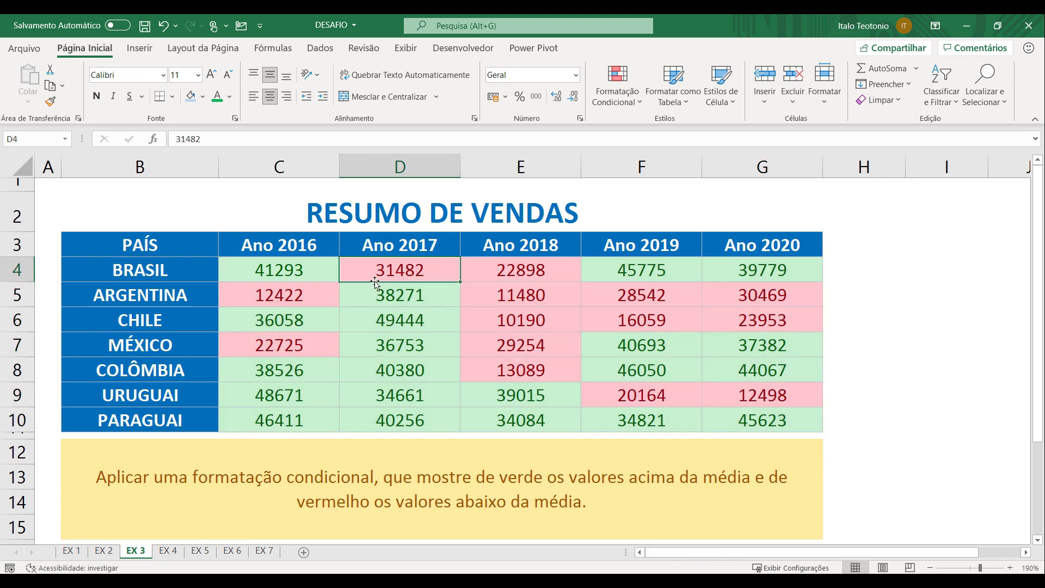
pyautogui.doubleClick(371, 271)
pyautogui.moveTo(381, 270); pyautogui.dragTo(385, 271)
pyautogui.write('4')
pyautogui.press('Return')
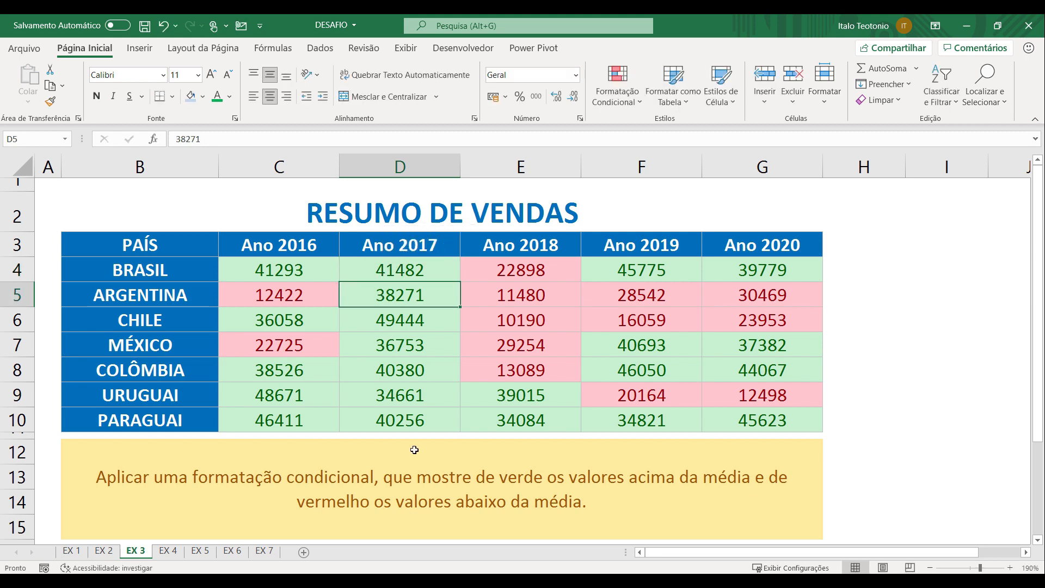
pyautogui.hotkey('ctrl', 'z')
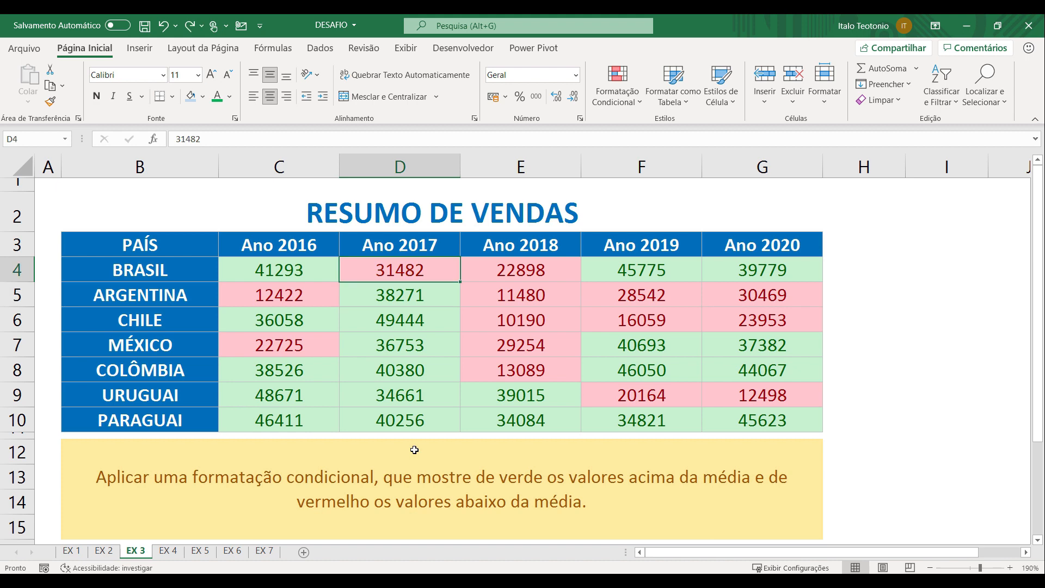
# Test how the average rules react by setting BRASIL's Ano 2016 value in C4 to 141293, and undo, redo and undo the change
pyautogui.doubleClick(255, 271)
pyautogui.write('1')
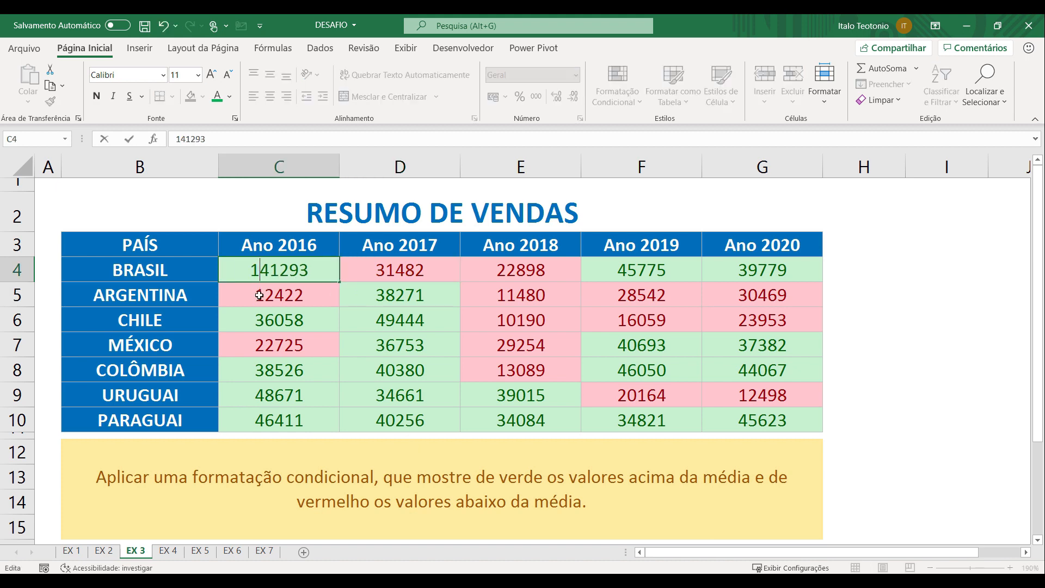
pyautogui.press('Return')
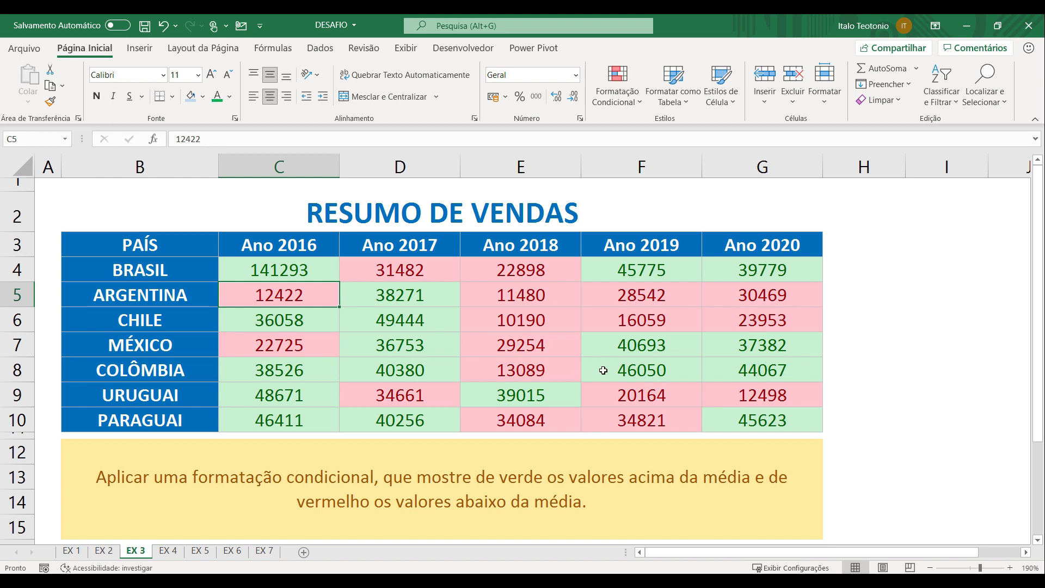
pyautogui.hotkey('ctrl', 'z')
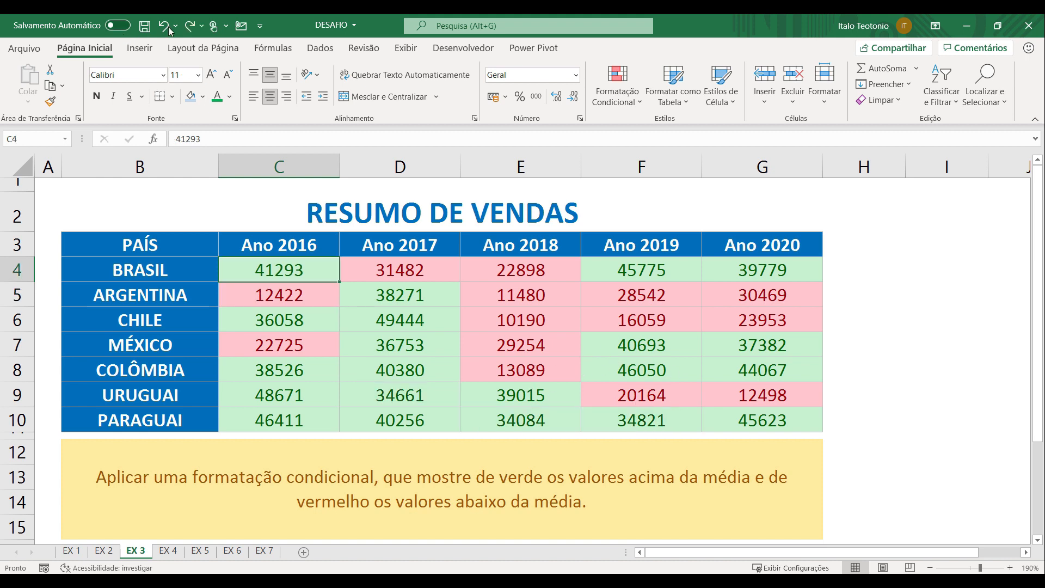
pyautogui.click(188, 26)
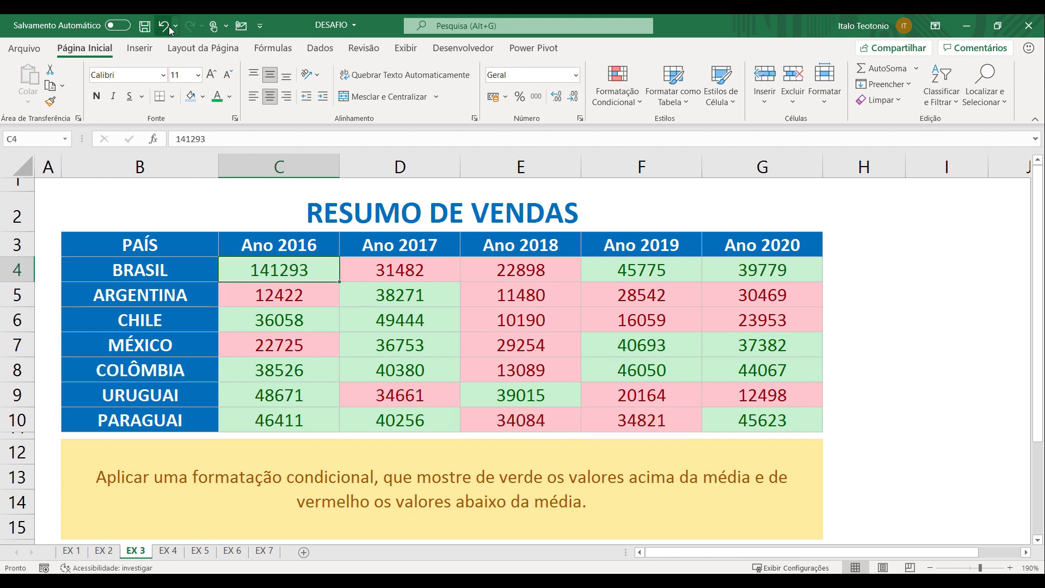
pyautogui.click(163, 26)
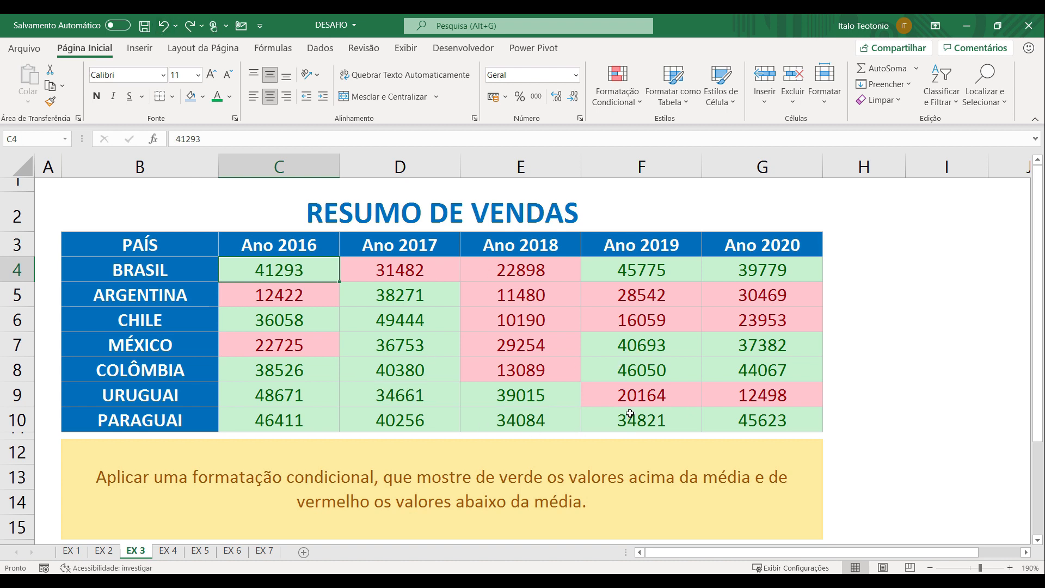
pyautogui.moveTo(302, 268); pyautogui.dragTo(769, 428)
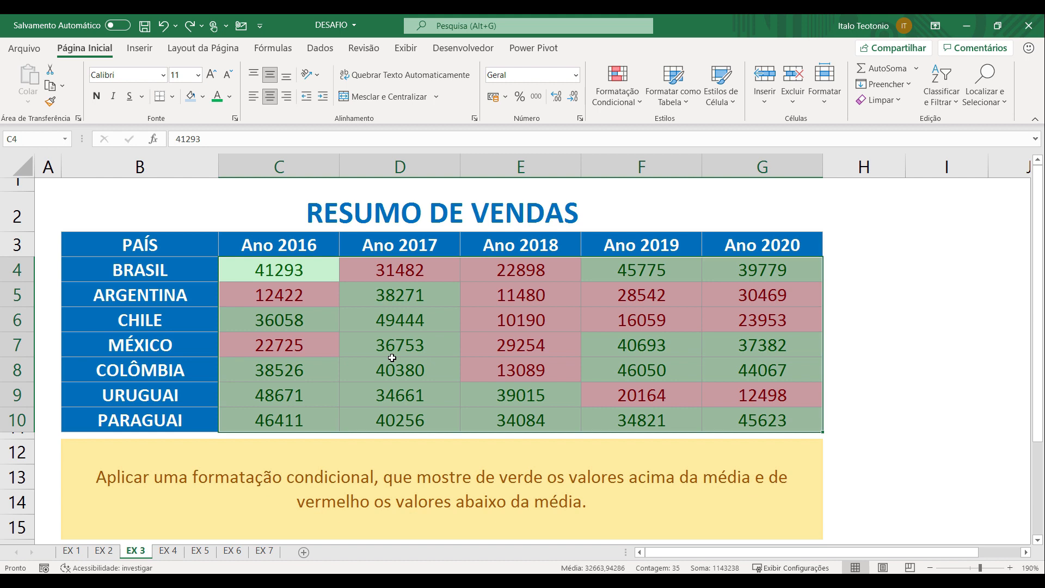
# On sheet EX 4, highlight the top 3 values in C4:G10 with green fill and dark green text using a top-items rule
pyautogui.hotkey('ctrl', 'pagedown')
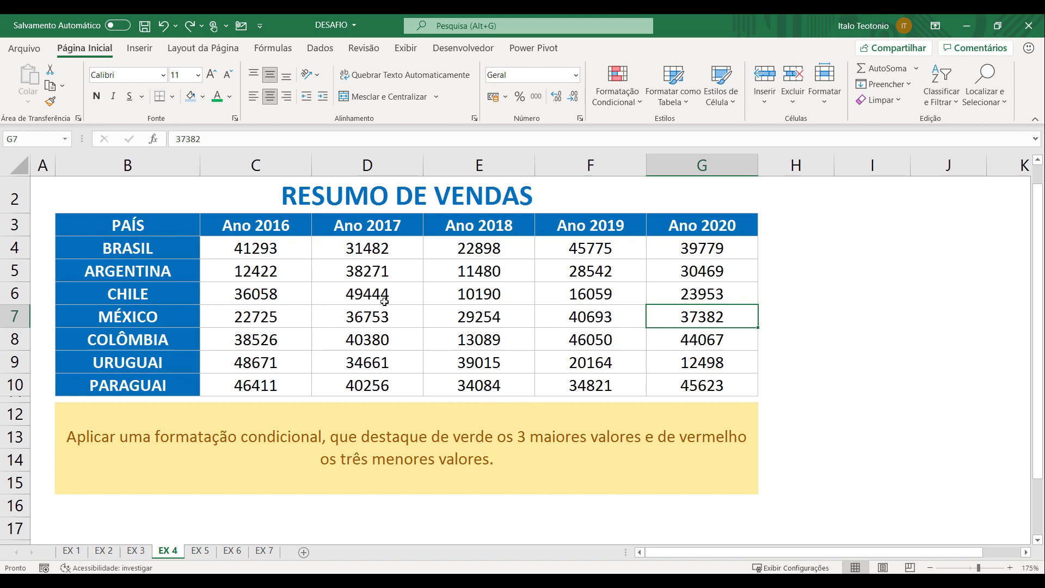
pyautogui.moveTo(270, 245); pyautogui.dragTo(668, 386)
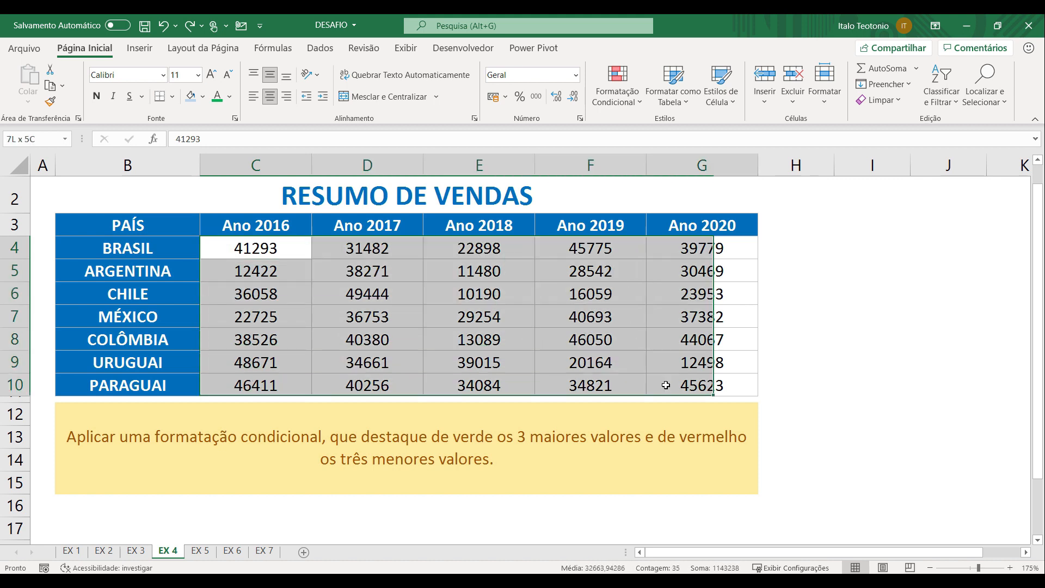
pyautogui.click(632, 103)
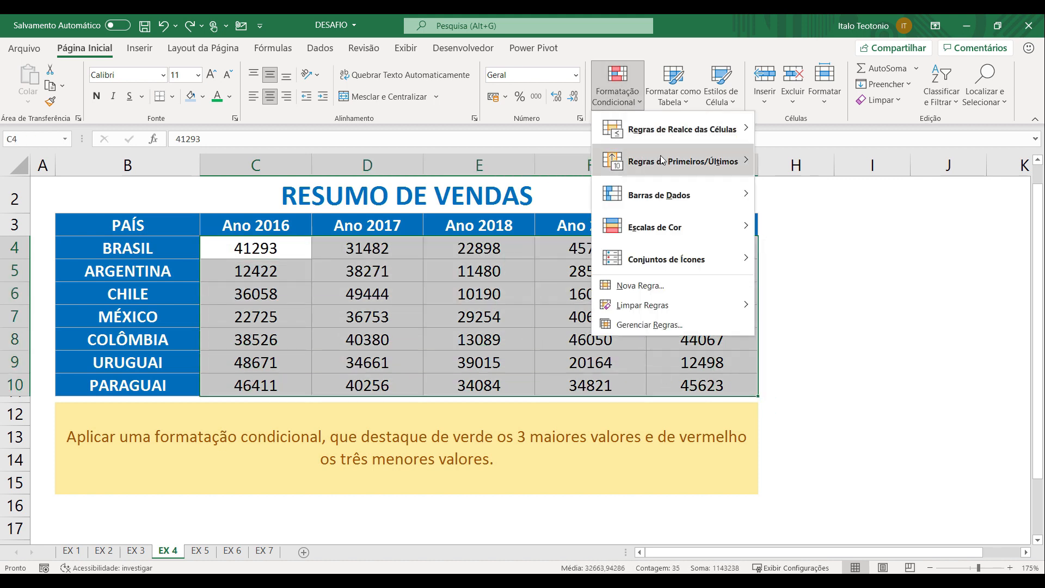
pyautogui.moveTo(662, 160)
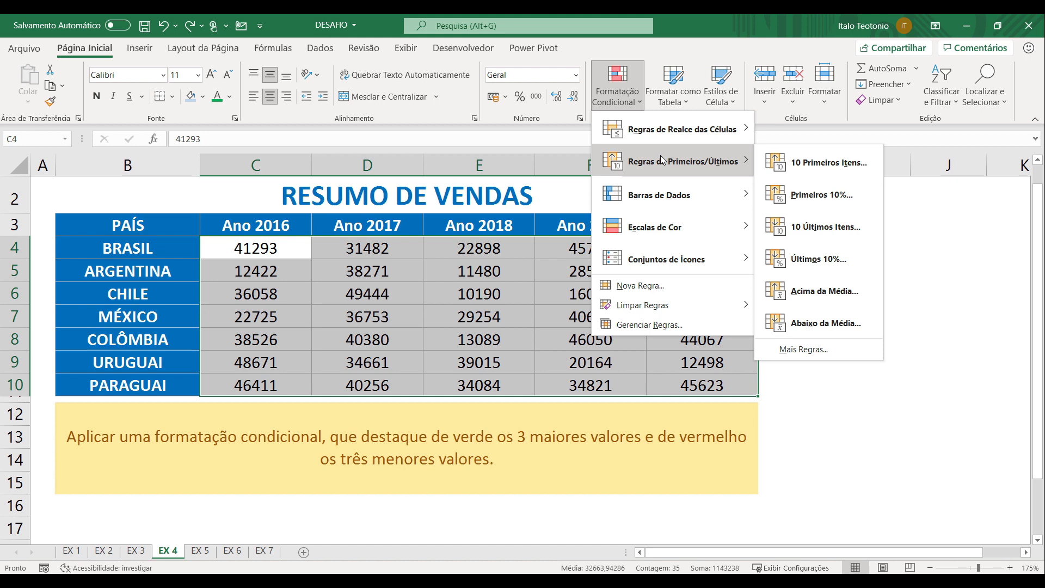
pyautogui.click(815, 159)
pyautogui.moveTo(612, 289); pyautogui.dragTo(597, 290)
pyautogui.write('3')
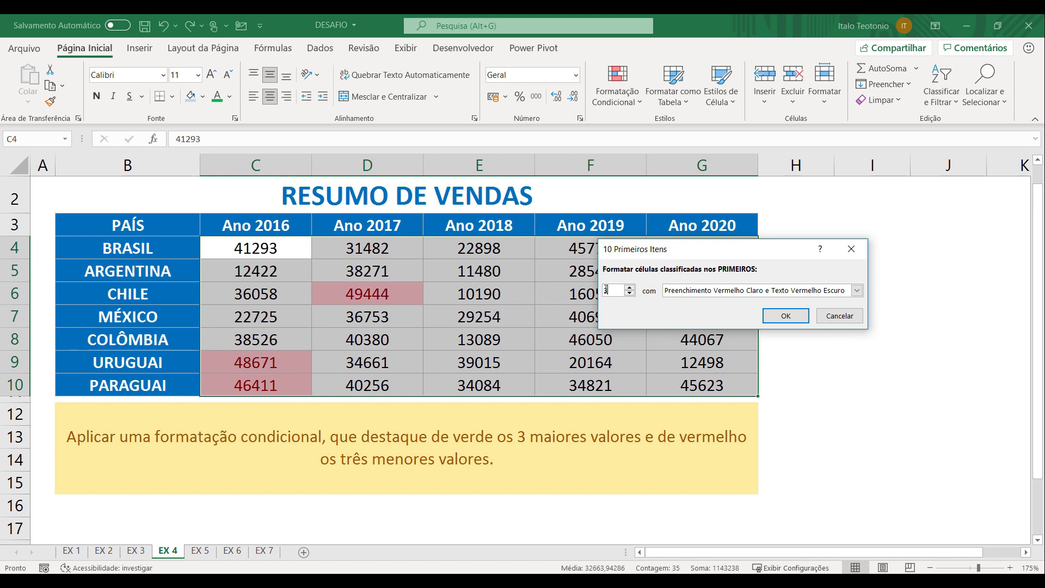
pyautogui.click(782, 291)
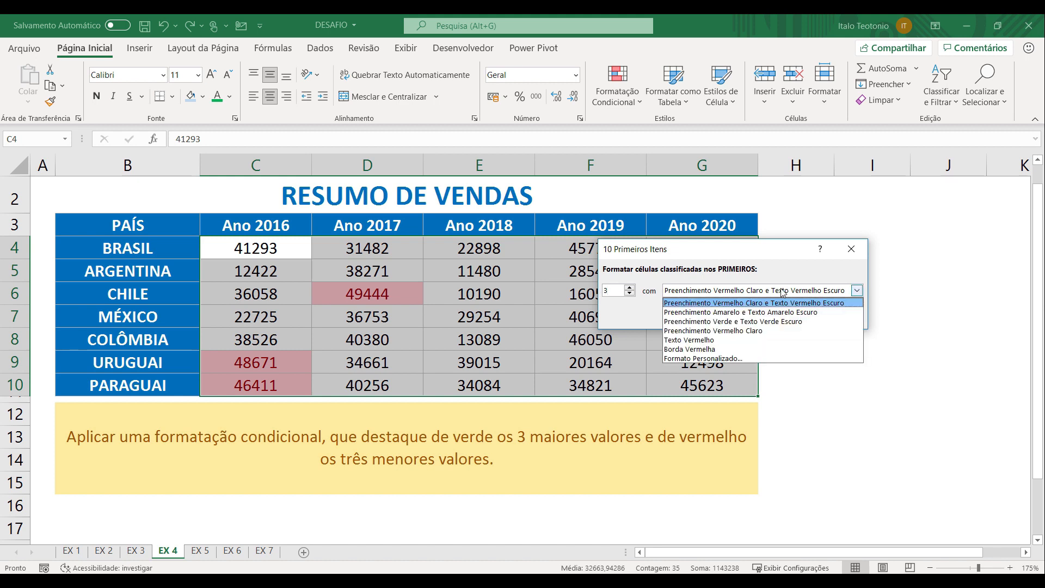
pyautogui.click(786, 323)
pyautogui.click(786, 316)
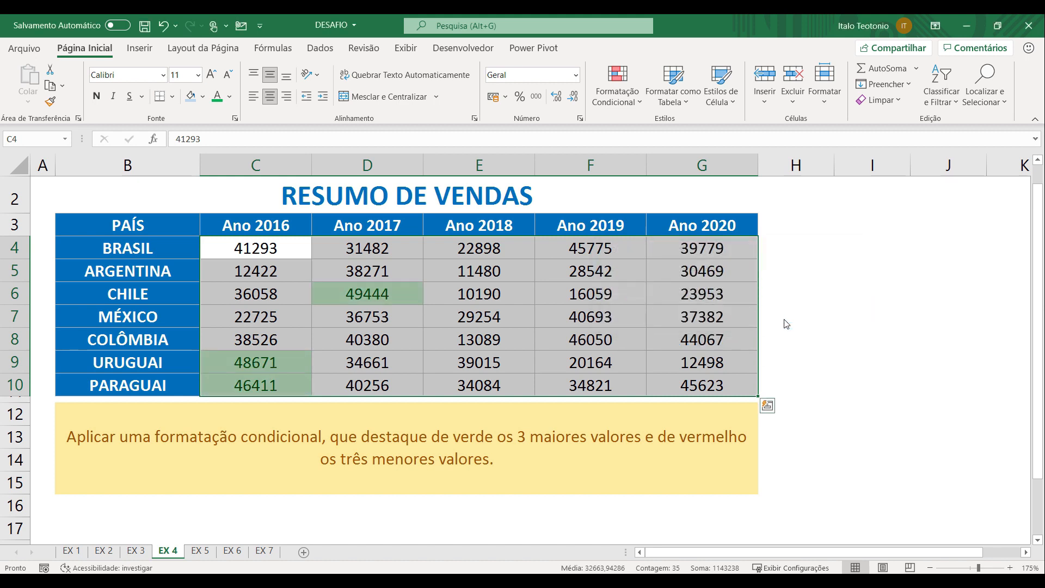
# Highlight the bottom 3 values in C4:G10 with light red fill and dark red text using a bottom-items rule
pyautogui.click(618, 86)
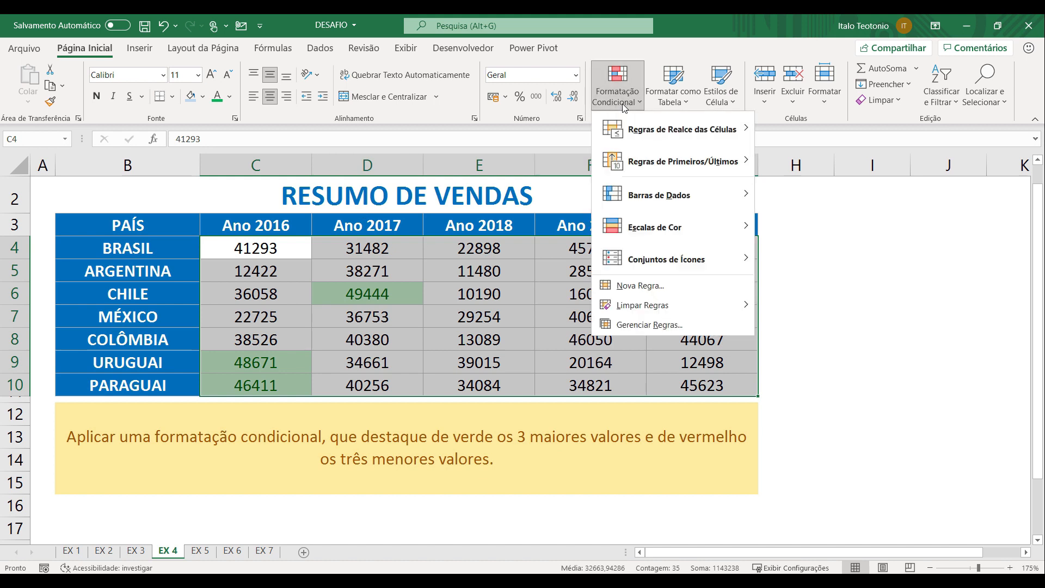
pyautogui.moveTo(644, 126)
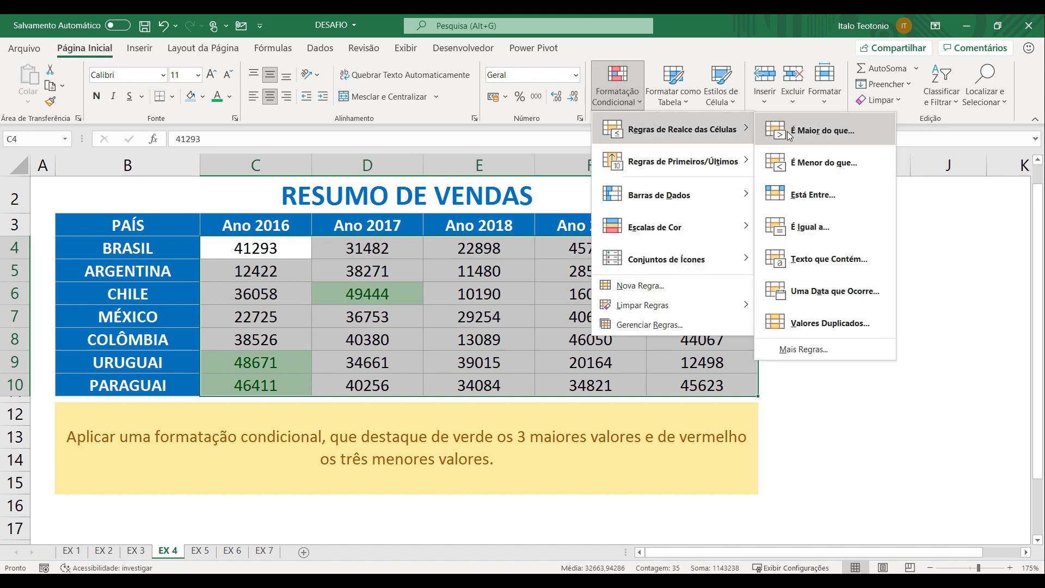
pyautogui.moveTo(736, 174)
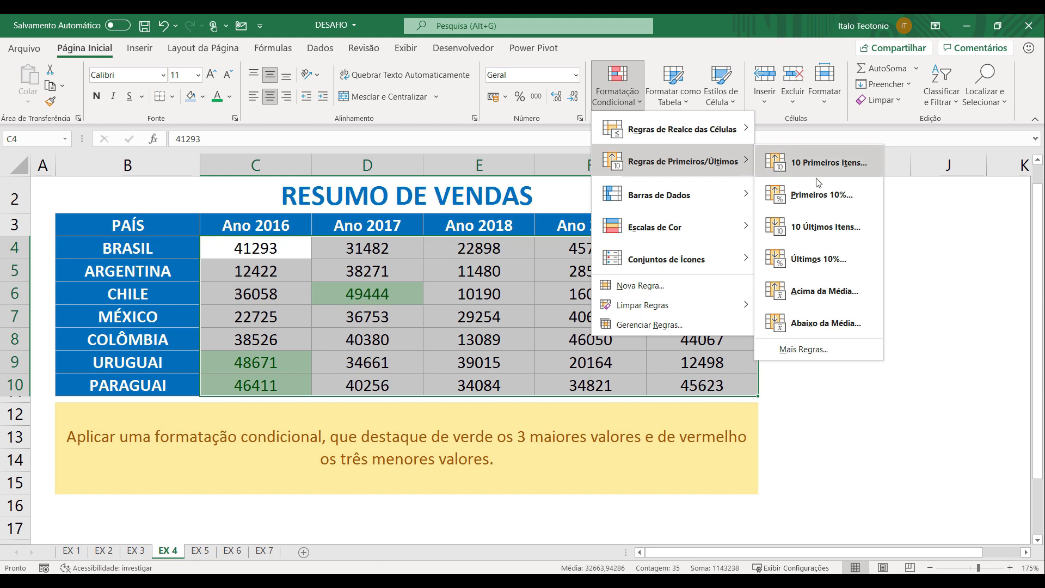
pyautogui.click(844, 234)
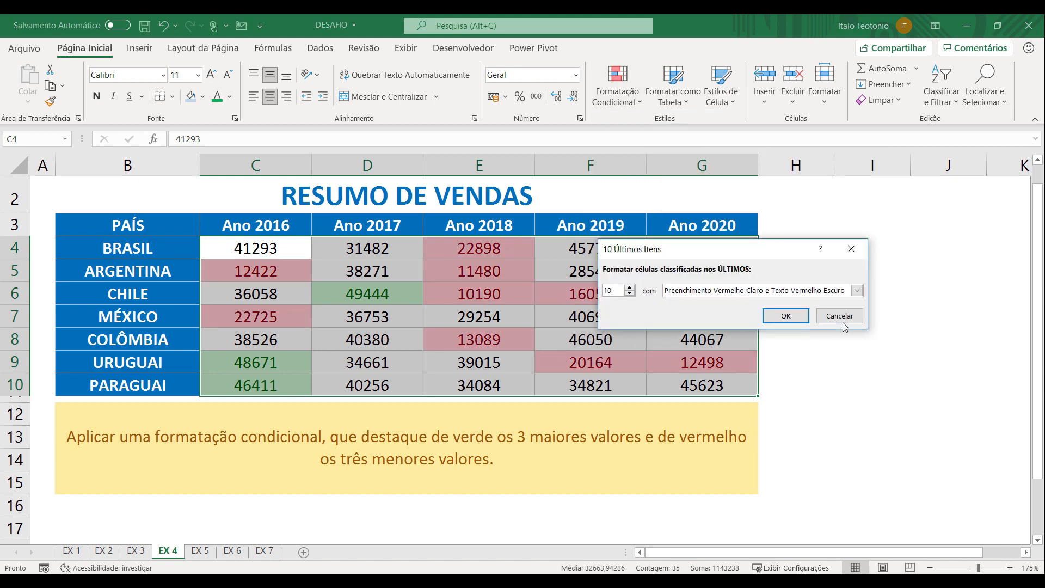
pyautogui.moveTo(621, 290); pyautogui.dragTo(592, 289)
pyautogui.write('3')
pyautogui.press('Tab')
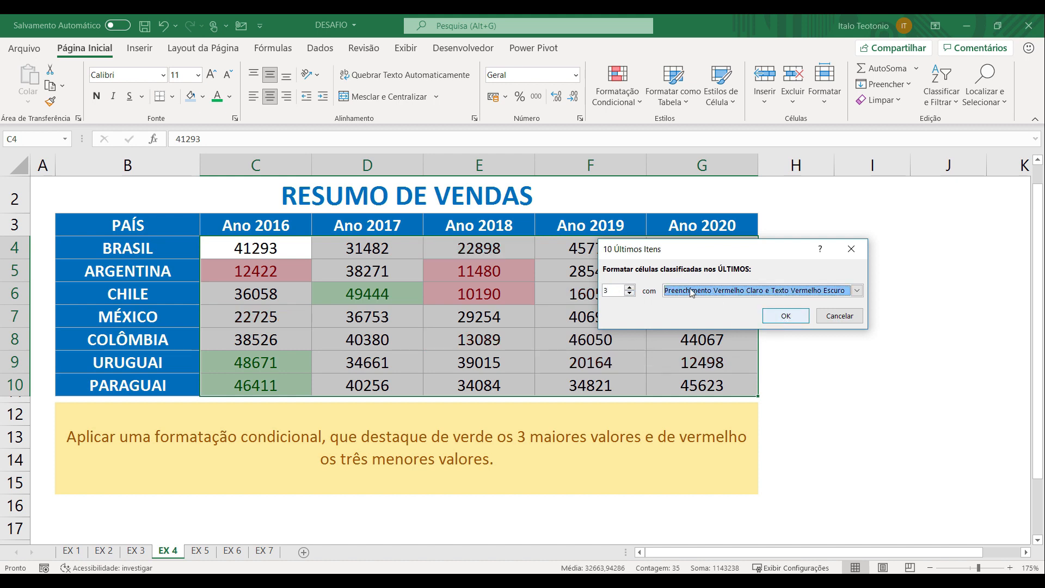
pyautogui.click(786, 316)
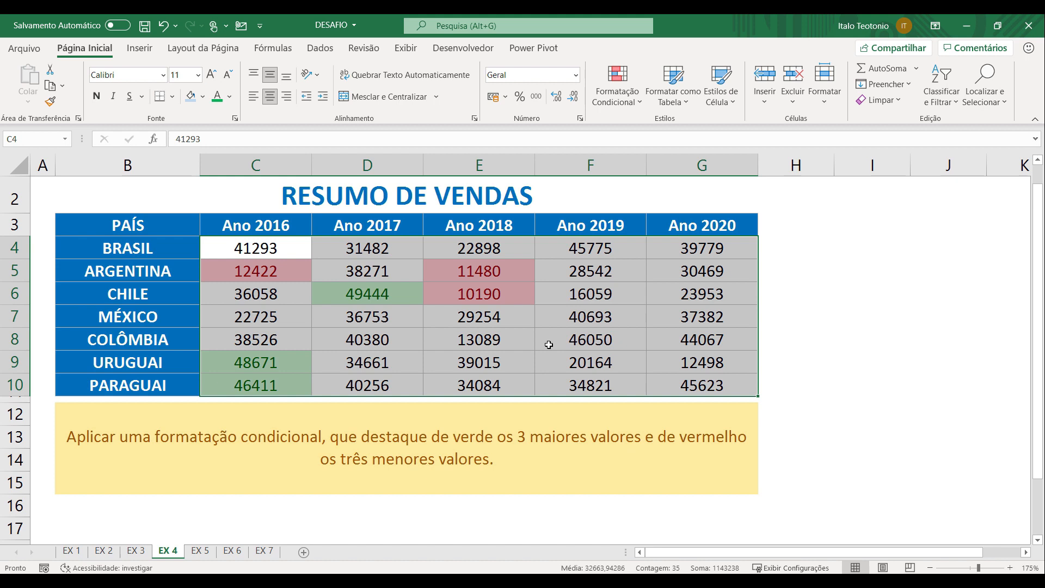
pyautogui.click(549, 345)
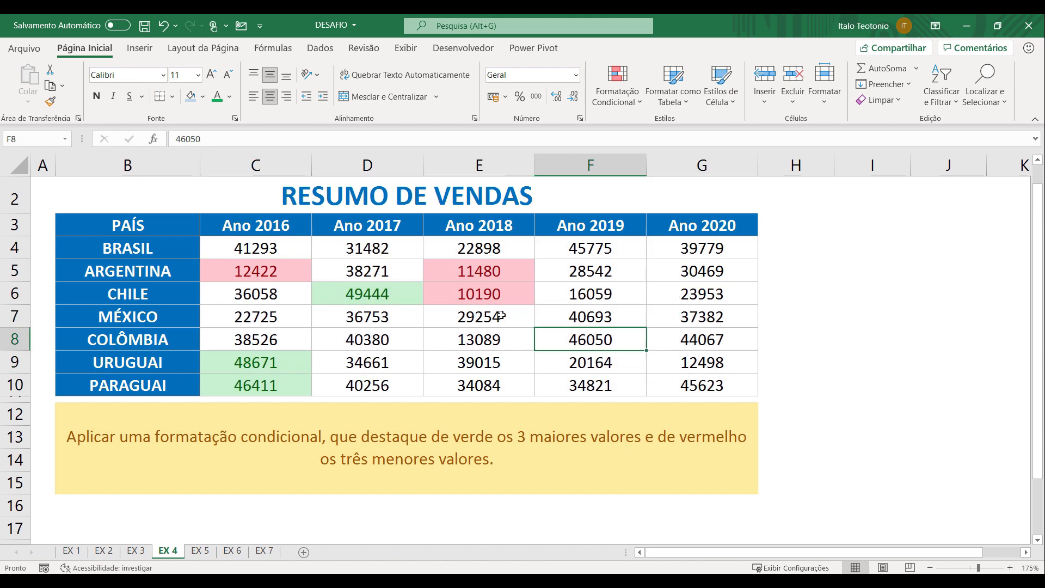
# Test the bottom-items rule by setting MÉXICO's Ano 2019 value in F7 to 10693, and undo the change
pyautogui.doubleClick(571, 318)
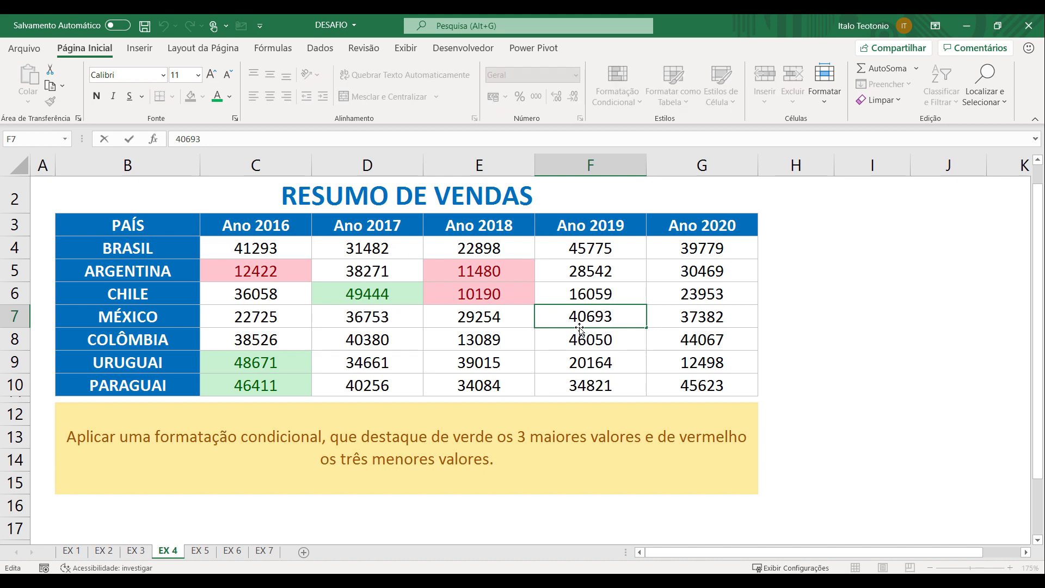
pyautogui.press('Delete')
pyautogui.write('1')
pyautogui.press('Return')
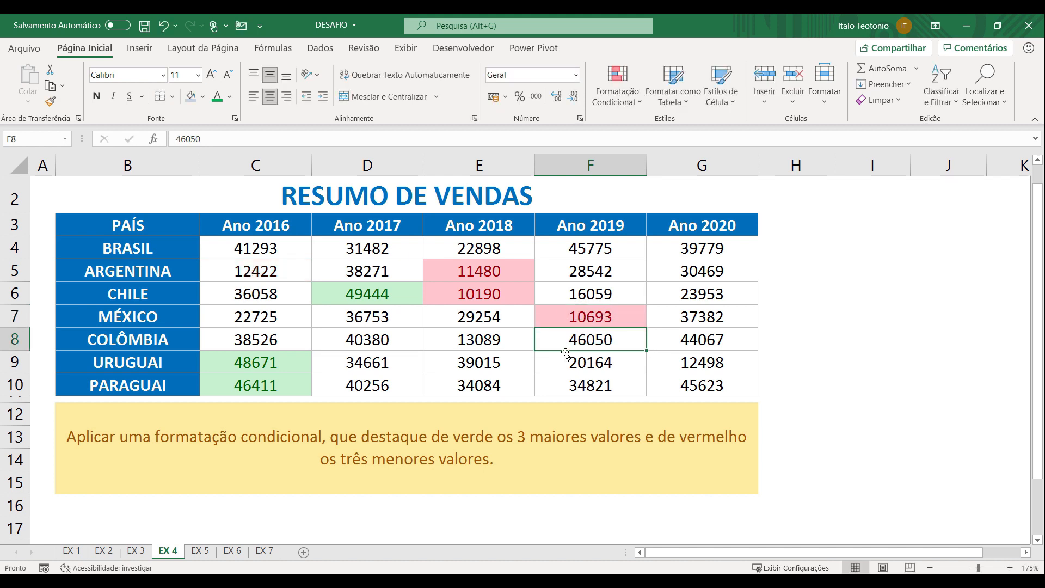
pyautogui.hotkey('ctrl', 'z')
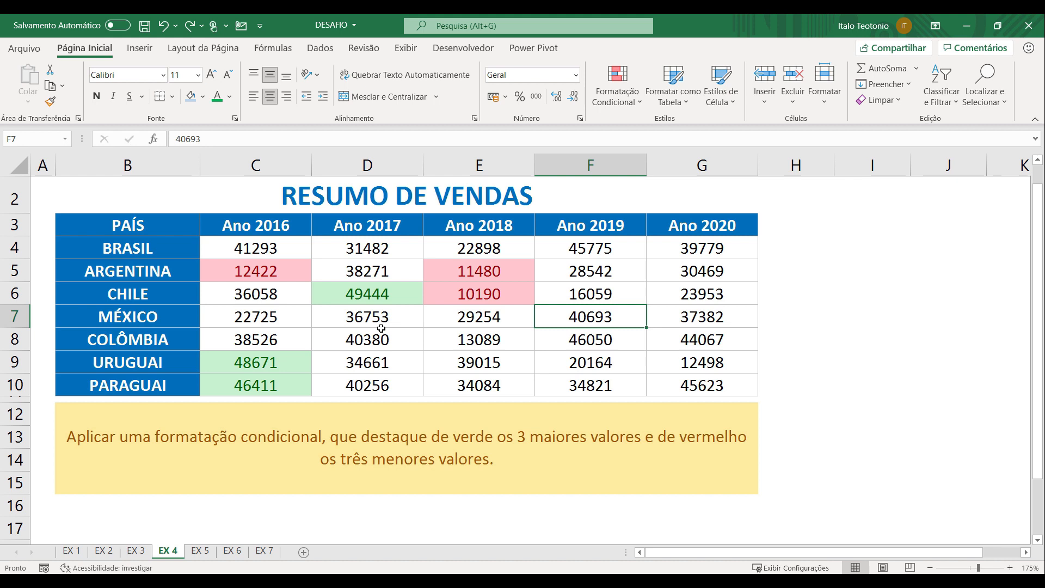
# On sheet EX 5, apply the green-white color scale to C4:G10 and check the shading of cells D6 and E6
pyautogui.hotkey('ctrl', 'pagedown')
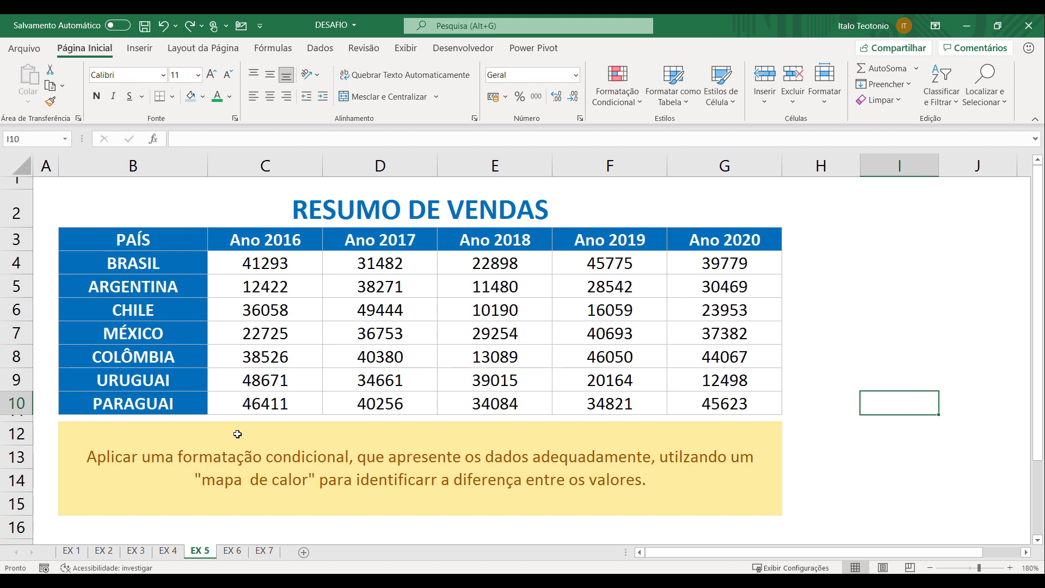
pyautogui.moveTo(286, 271); pyautogui.dragTo(618, 392)
pyautogui.moveTo(695, 401); pyautogui.dragTo(696, 401)
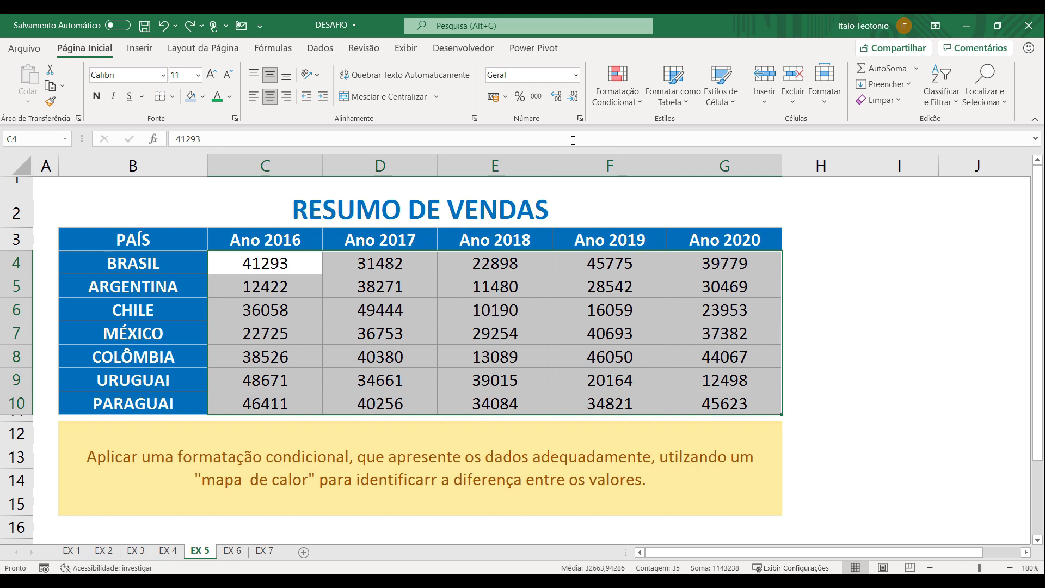
pyautogui.click(618, 87)
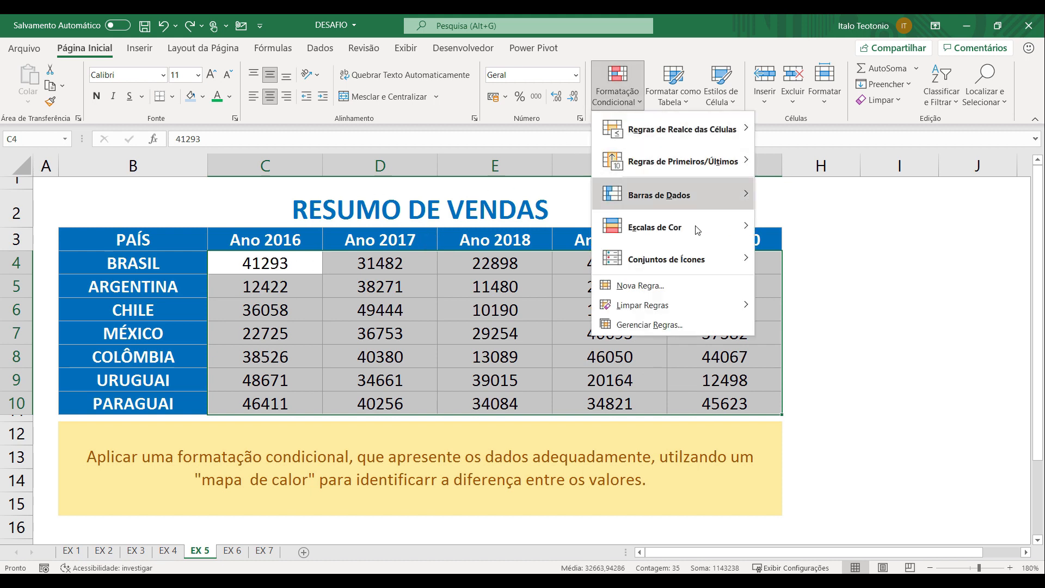
pyautogui.moveTo(699, 233)
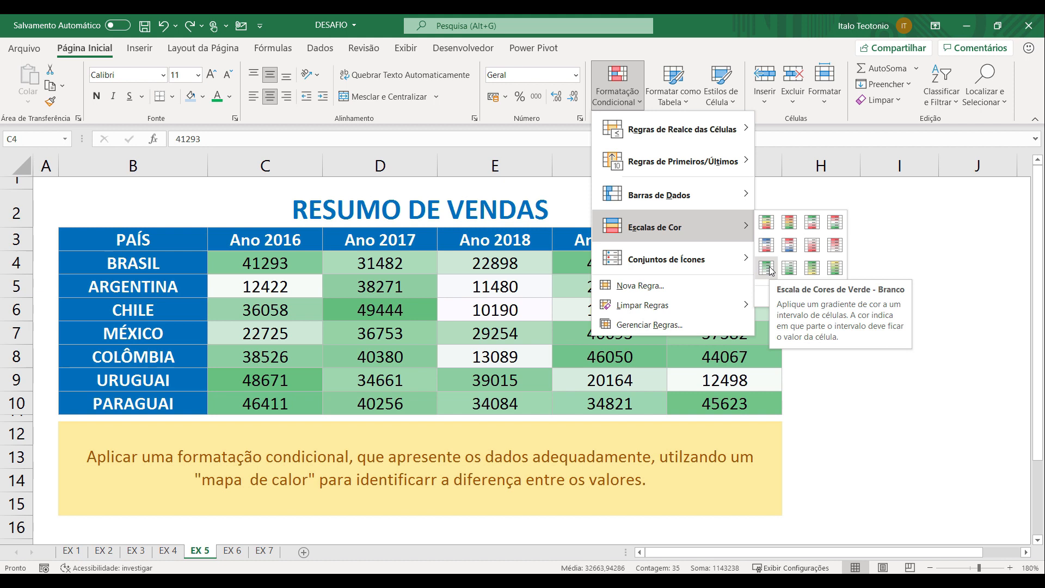
pyautogui.click(771, 270)
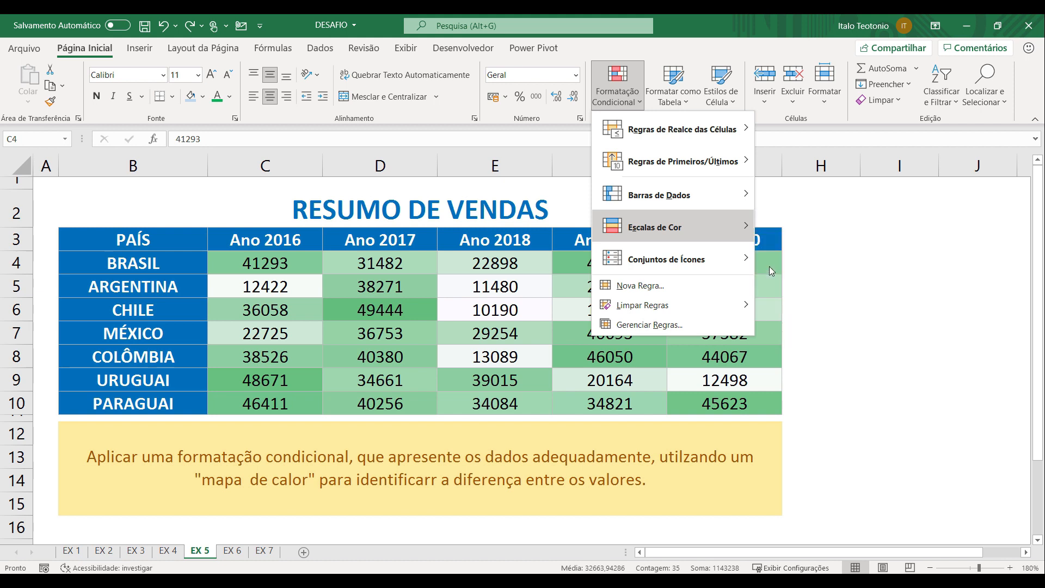
pyautogui.click(838, 409)
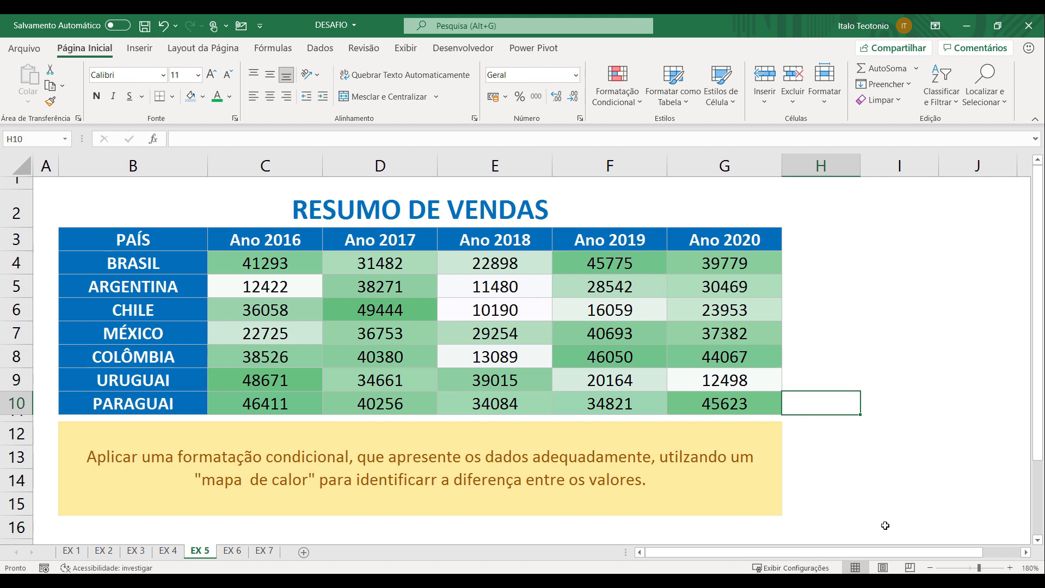
pyautogui.click(376, 307)
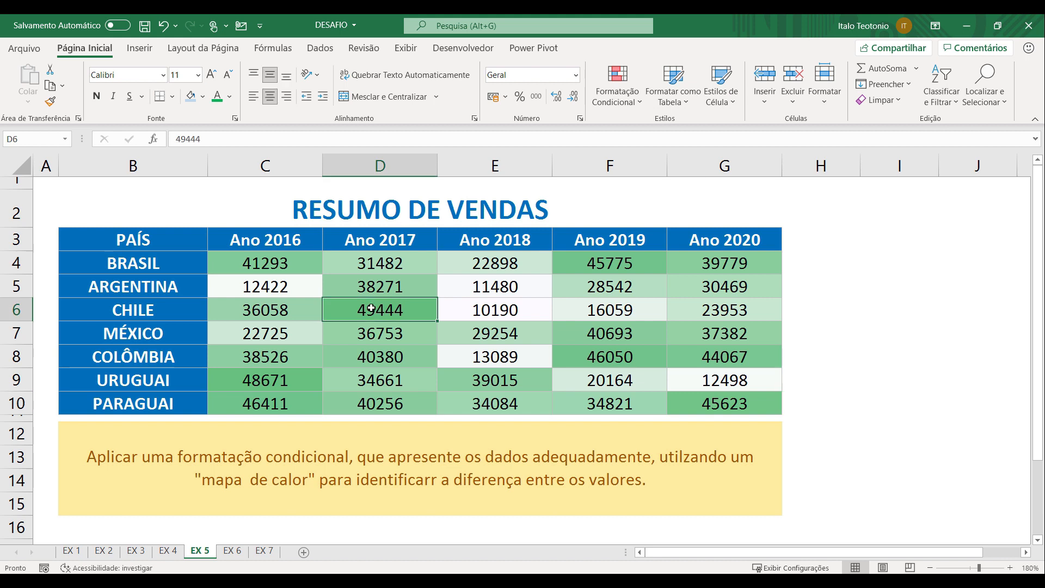
pyautogui.click(496, 312)
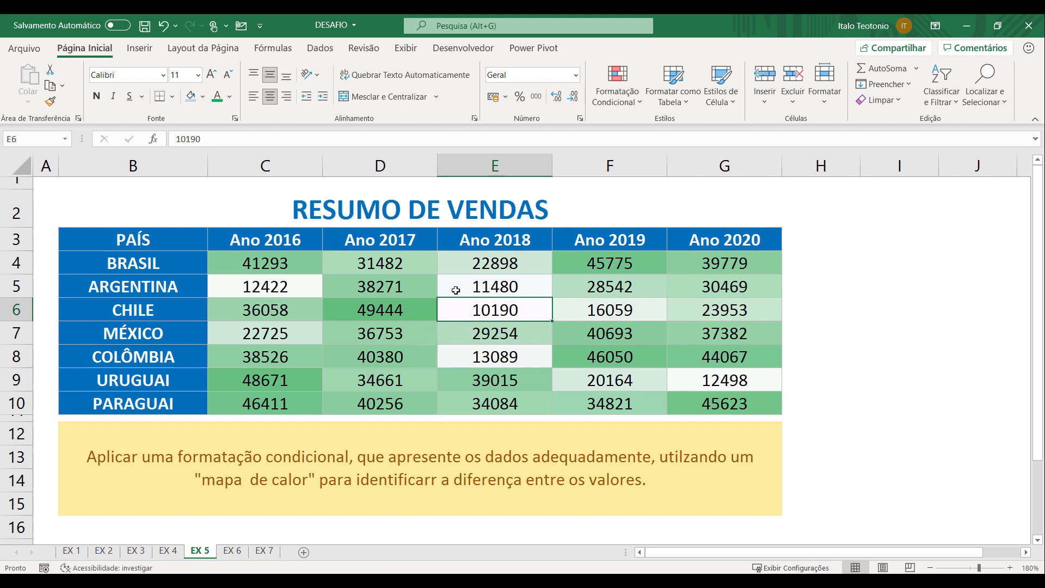
# Edit the color scale rule on C4:G10 to use the standard dark blue as its maximum color, and apply it
pyautogui.moveTo(269, 260); pyautogui.dragTo(698, 412)
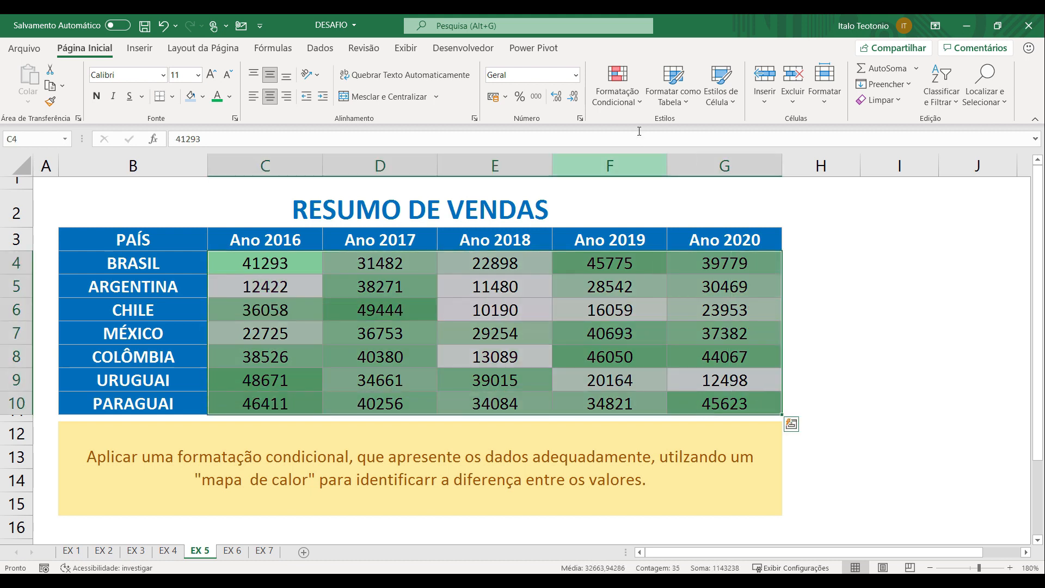
pyautogui.click(627, 101)
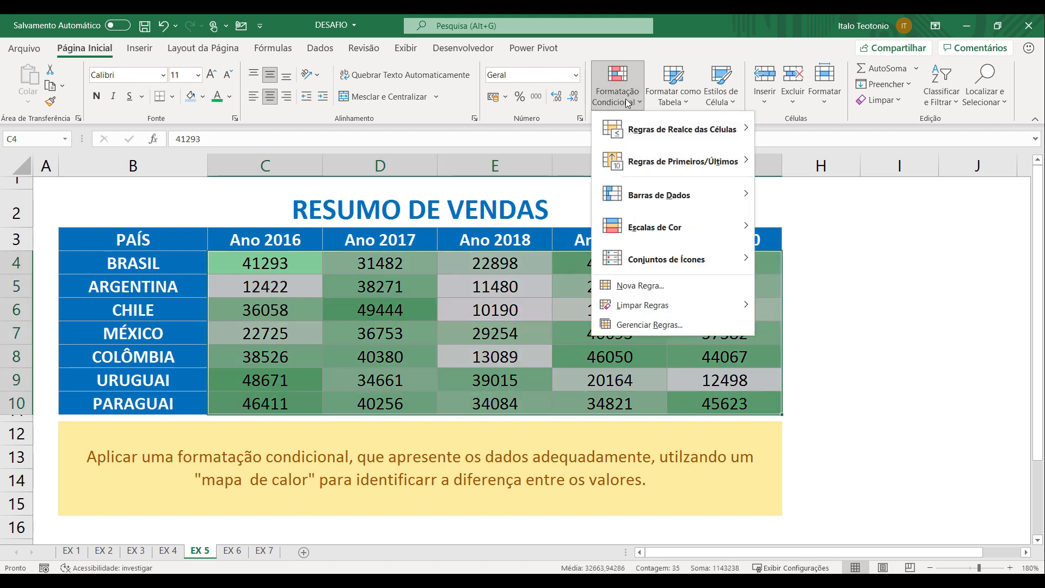
pyautogui.click(648, 322)
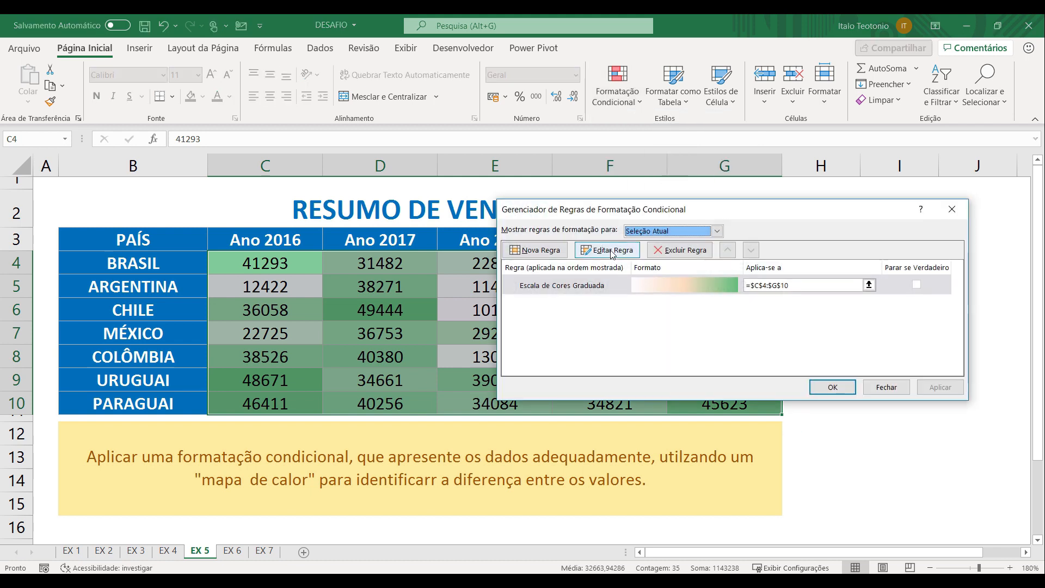
pyautogui.click(613, 252)
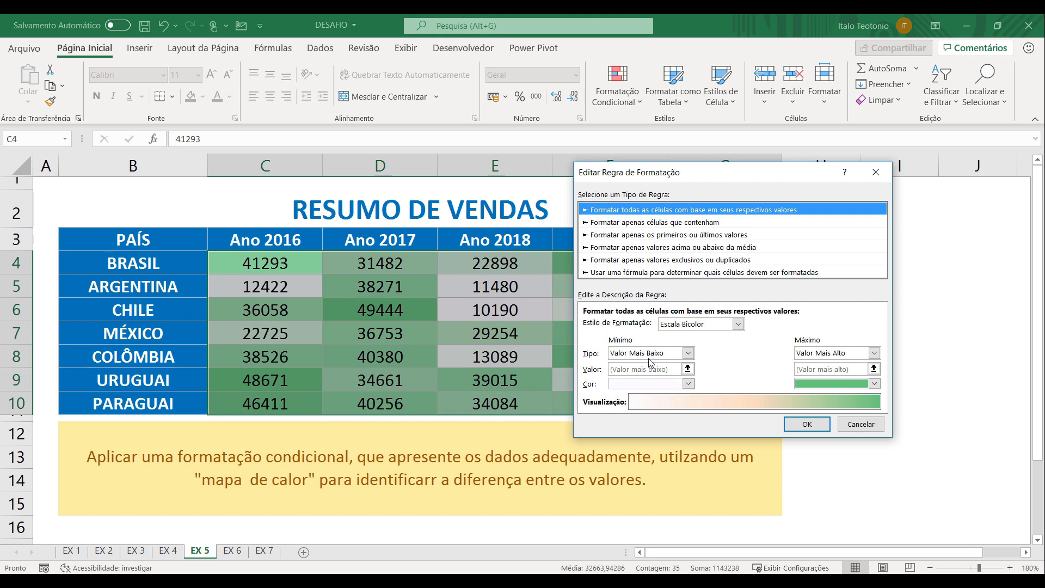
pyautogui.click(875, 384)
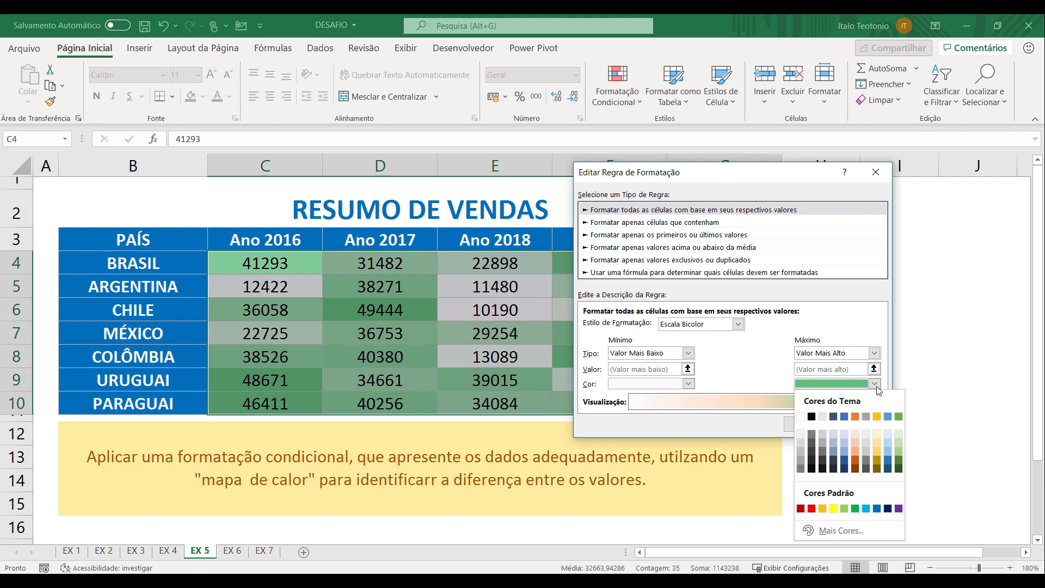
pyautogui.click(888, 468)
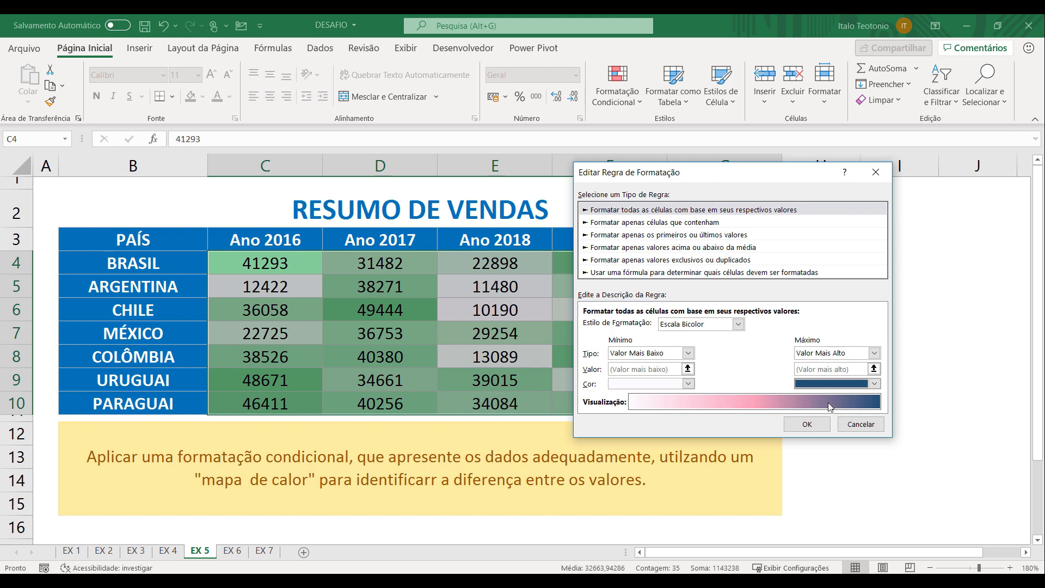
pyautogui.click(875, 383)
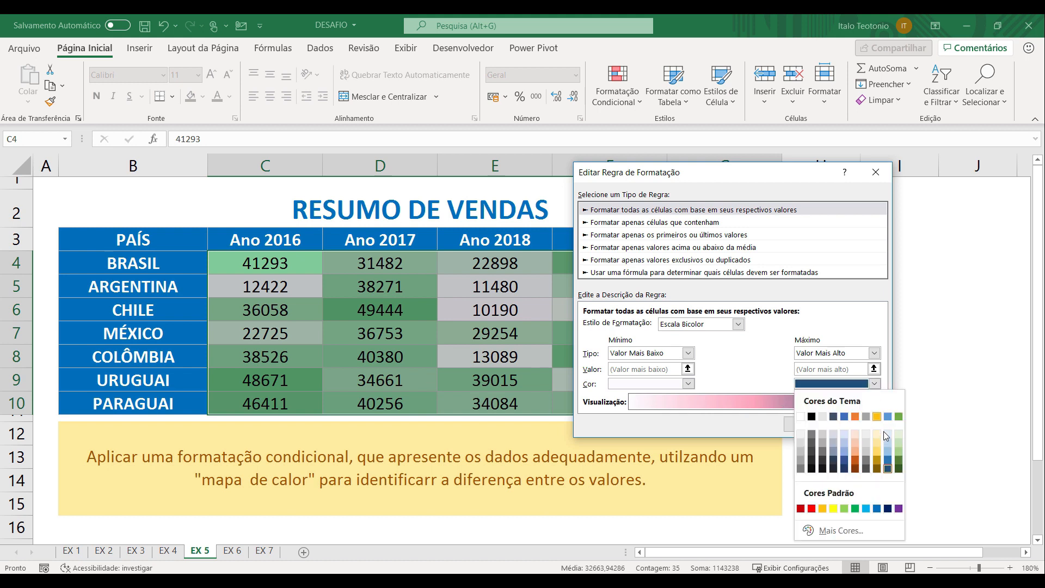
pyautogui.click(889, 460)
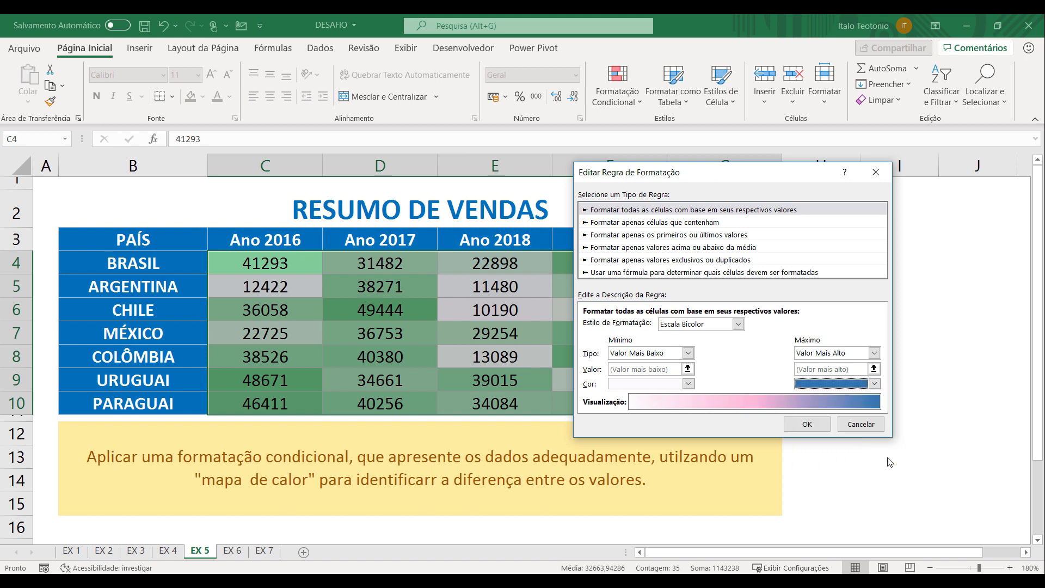
pyautogui.click(875, 384)
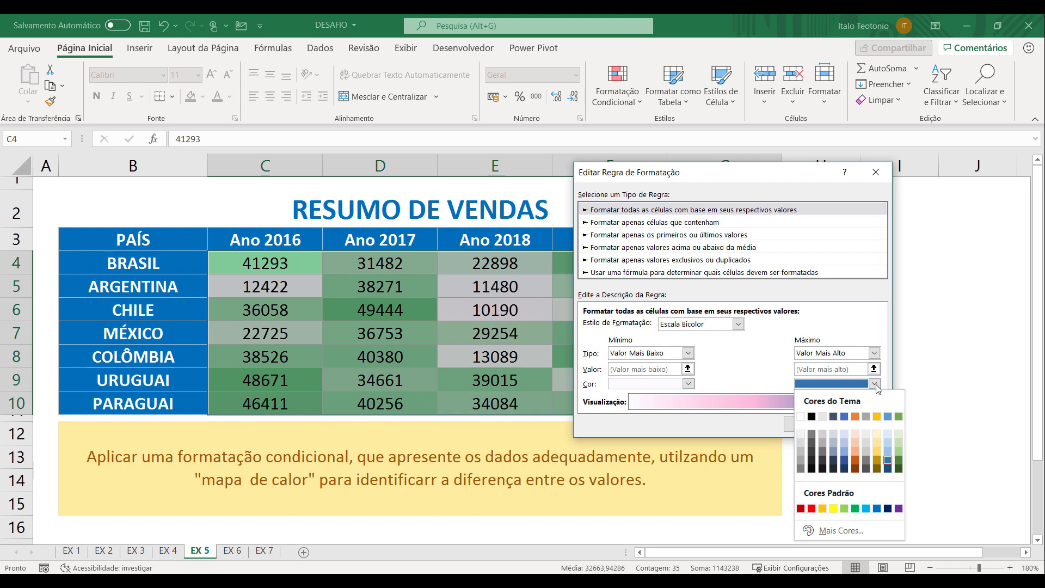
pyautogui.click(889, 509)
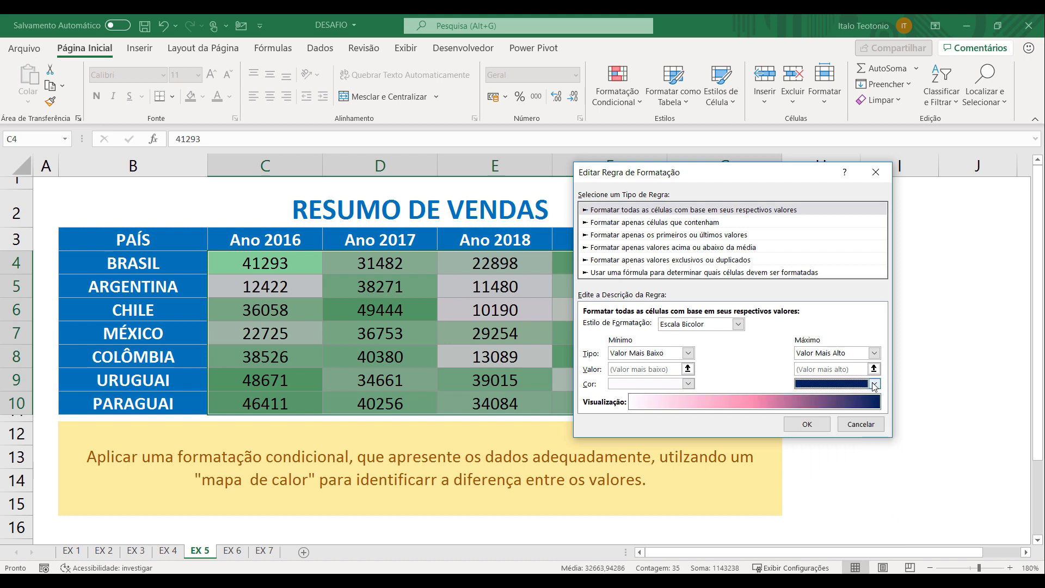
pyautogui.click(808, 425)
pyautogui.click(940, 388)
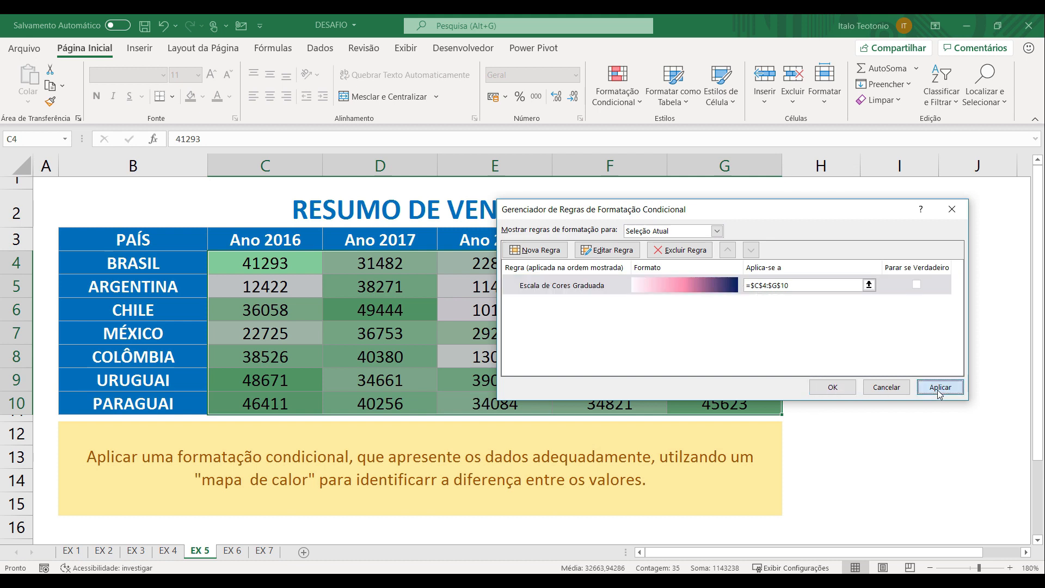
# Try a lighter, medium blue theme shade as the color scale's maximum color, and undo the rule's color edits
pyautogui.moveTo(704, 211); pyautogui.dragTo(742, 288)
pyautogui.click(646, 323)
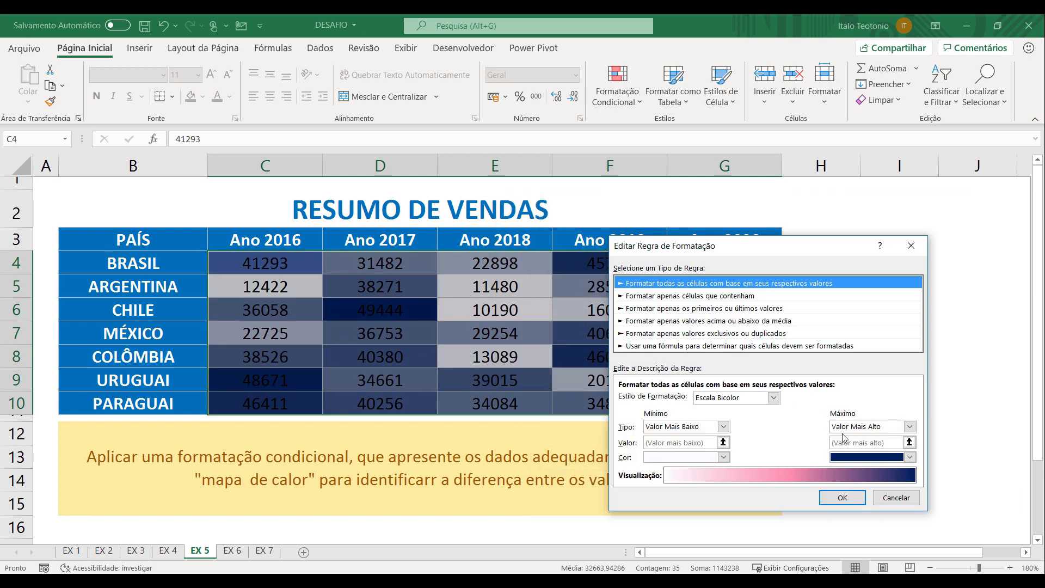
pyautogui.click(910, 457)
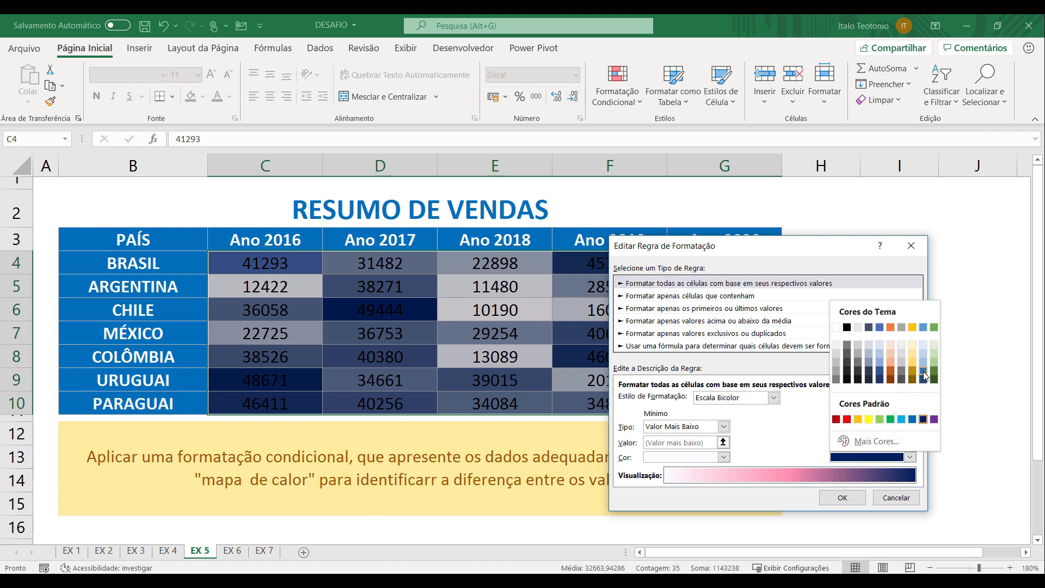
pyautogui.click(924, 375)
pyautogui.click(842, 498)
pyautogui.click(974, 460)
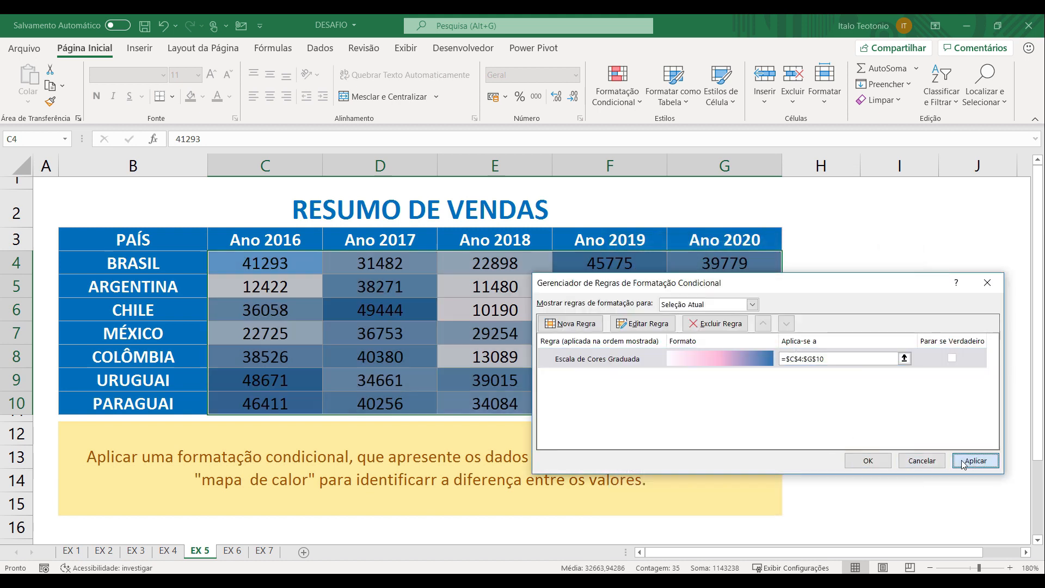
pyautogui.click(867, 461)
pyautogui.click(898, 209)
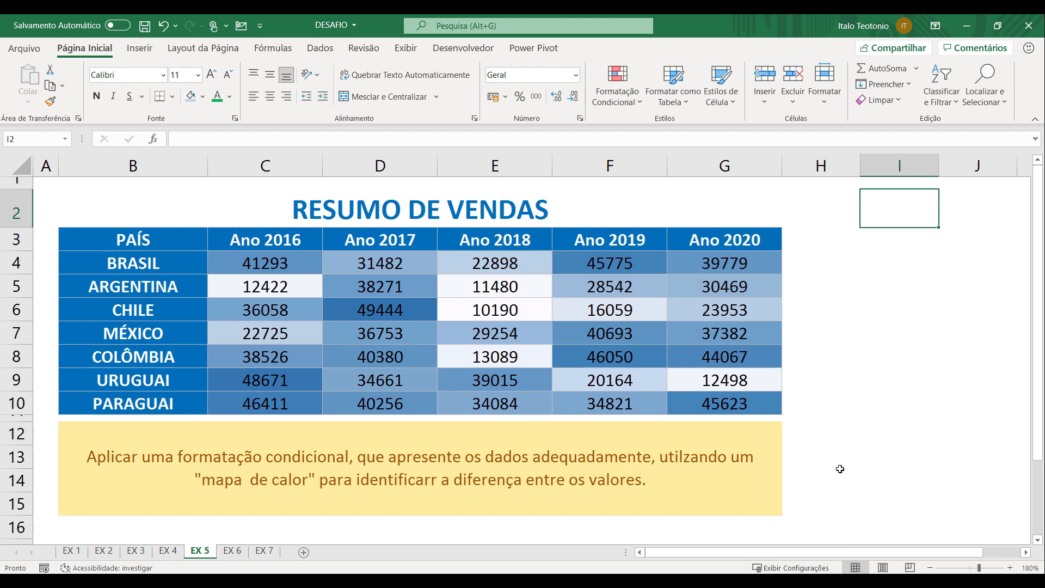
pyautogui.hotkey('ctrl', 'z')
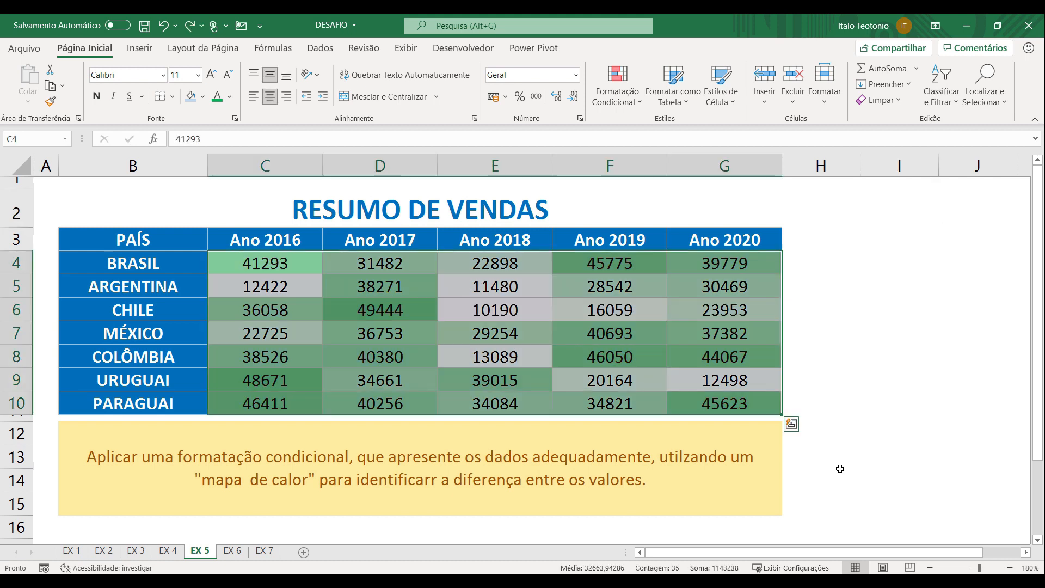
pyautogui.click(920, 381)
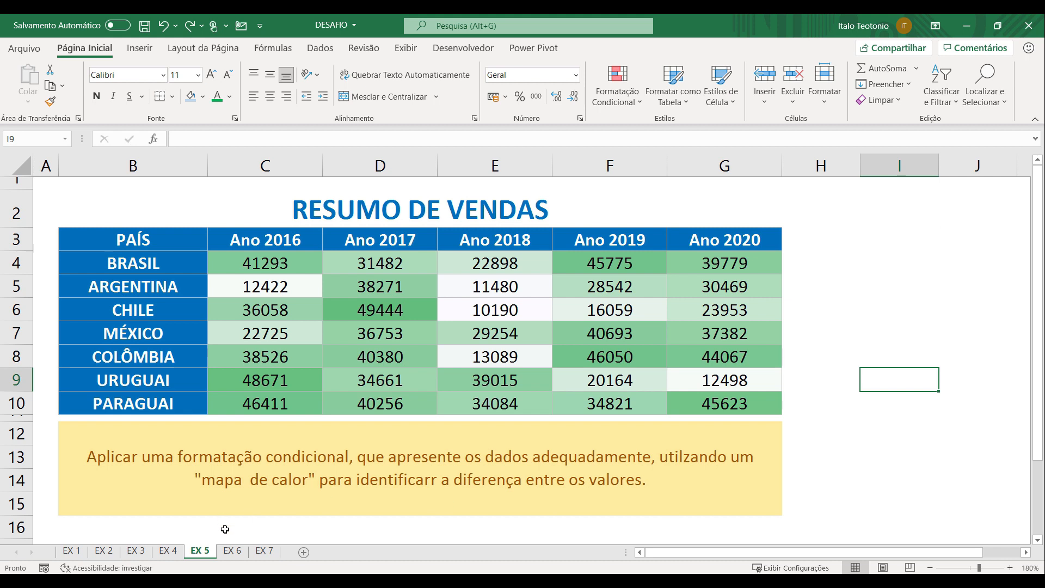
# Open sheet EX 6 and try the country selector in B14 with ARGENTINA and MÉXICO, watching the Evolução Anual chart
pyautogui.click(231, 551)
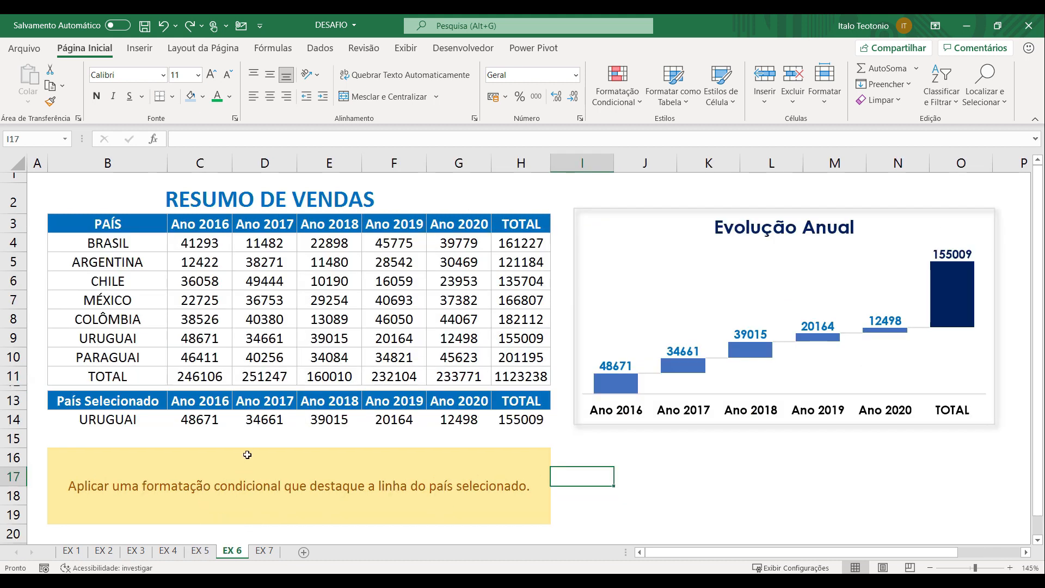
pyautogui.click(137, 417)
pyautogui.click(172, 423)
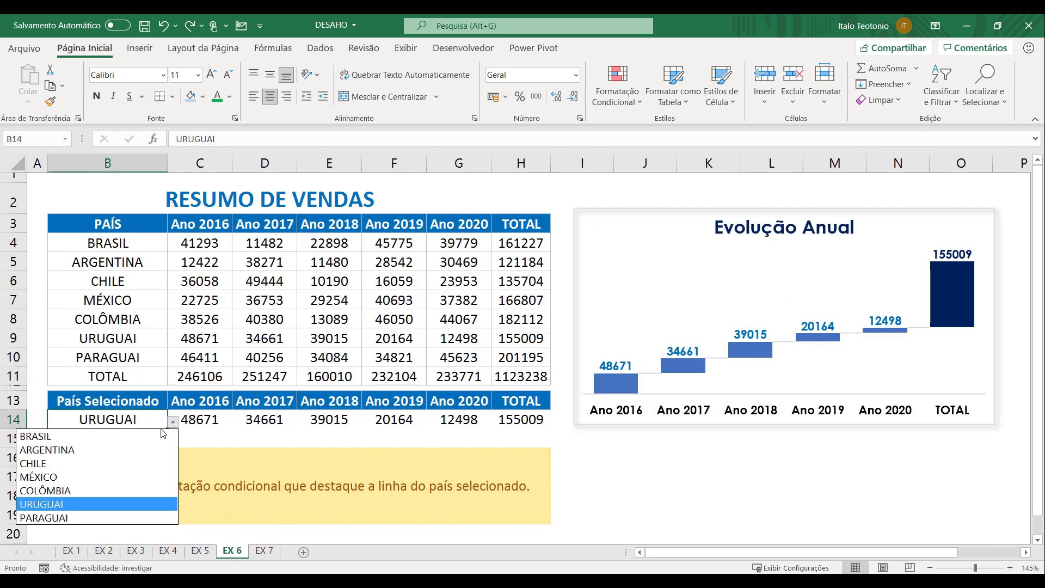
pyautogui.click(142, 450)
pyautogui.click(172, 423)
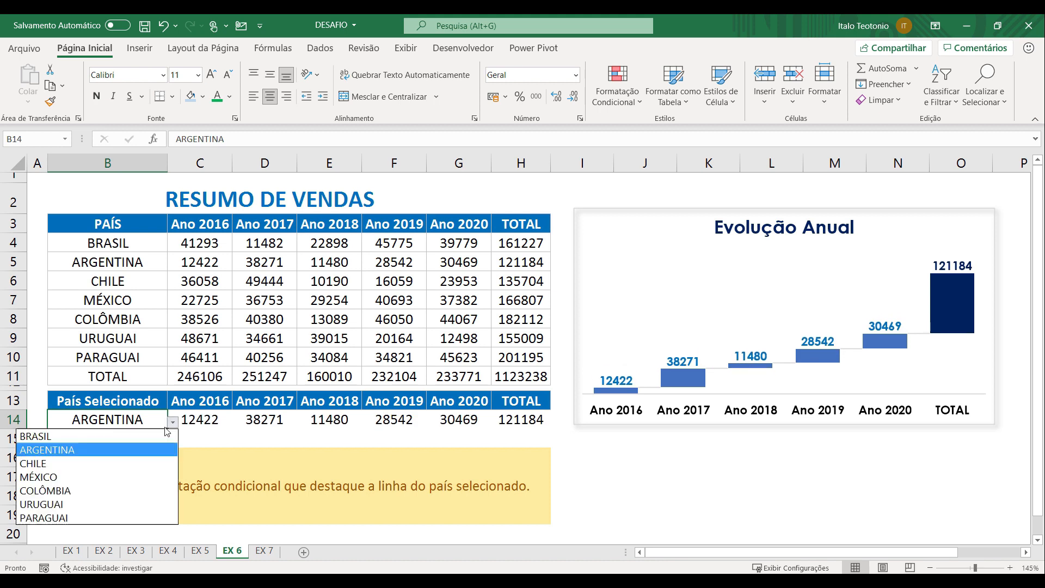
pyautogui.click(118, 485)
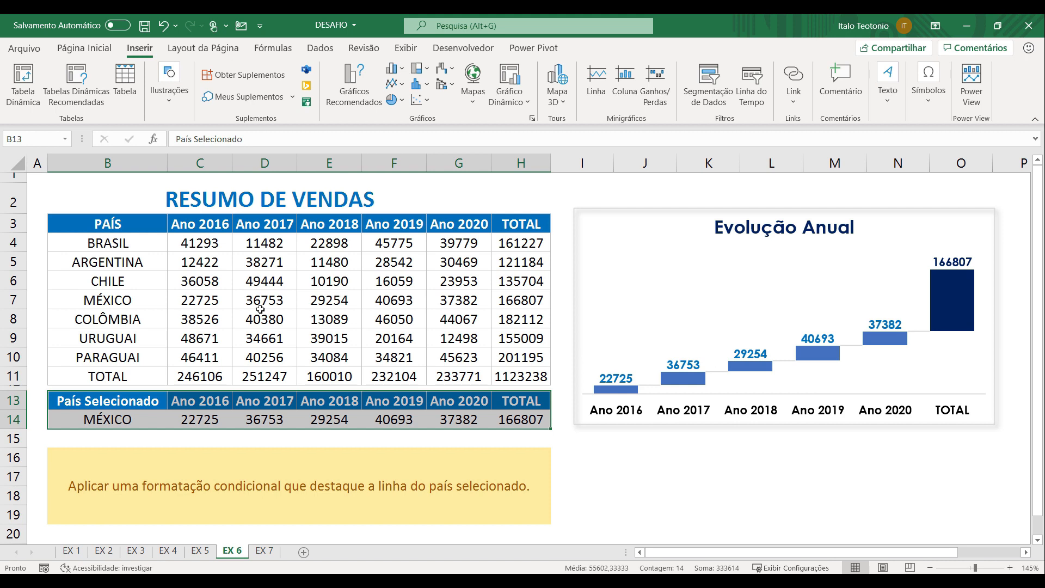
pyautogui.click(221, 333)
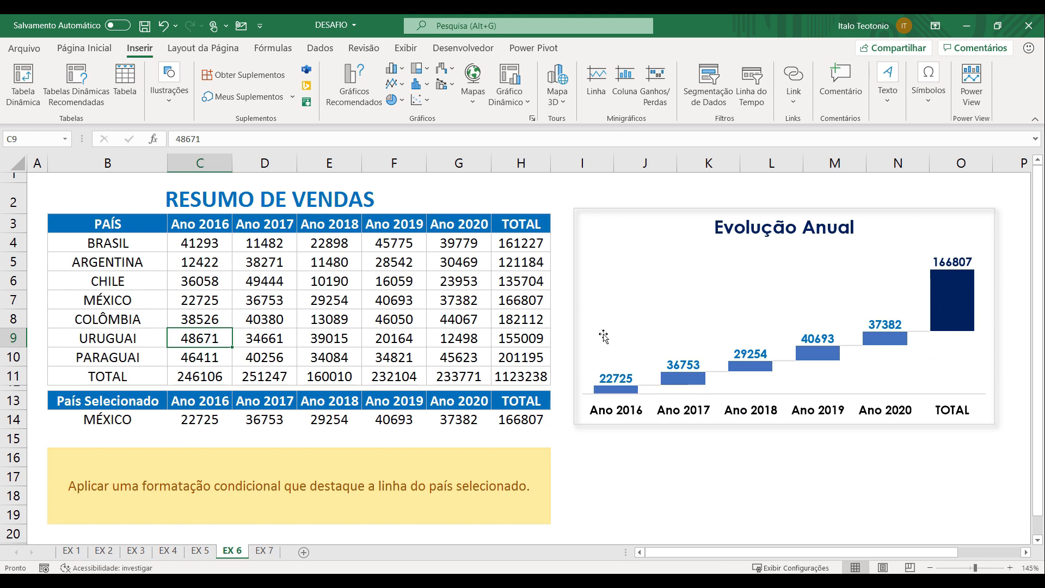
# Switch the selected country in B14 through ARGENTINA, COLÔMBIA and URUGUAI, and select URUGUAI's row B9:H9 in the sales table
pyautogui.click(161, 419)
pyautogui.click(172, 423)
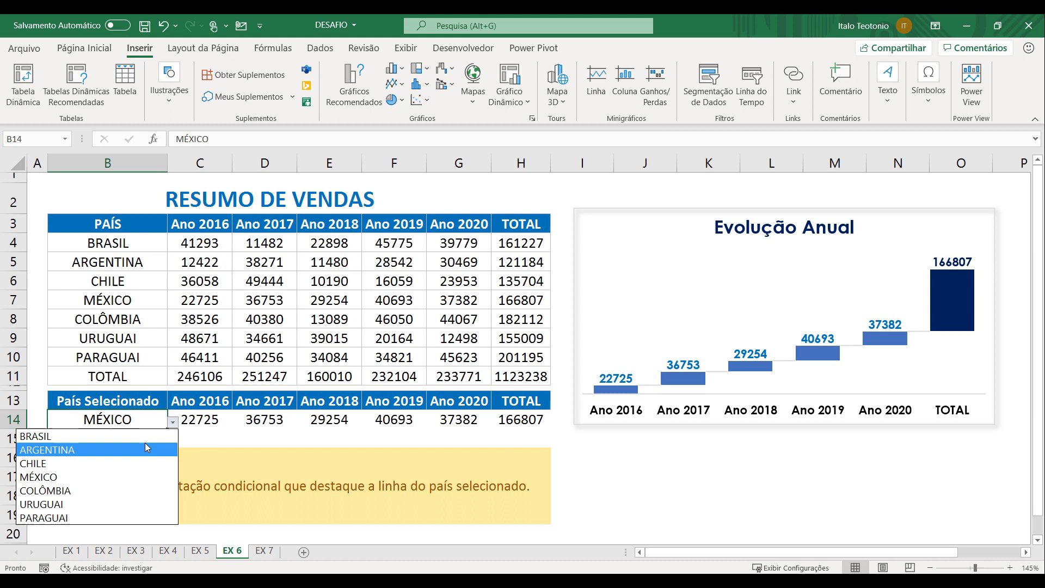
pyautogui.click(144, 450)
pyautogui.click(172, 423)
pyautogui.click(135, 488)
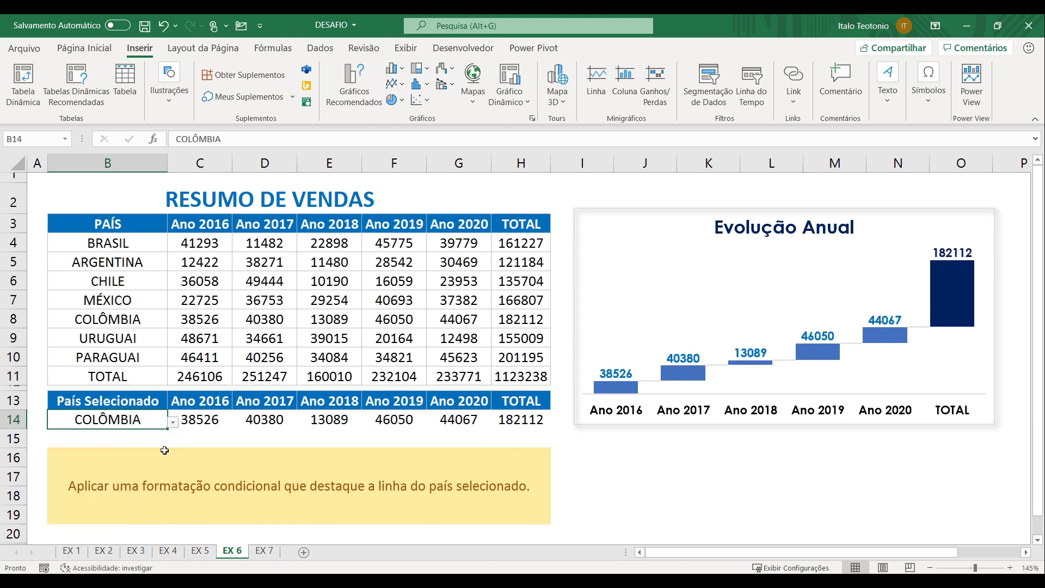
pyautogui.click(173, 423)
pyautogui.click(110, 504)
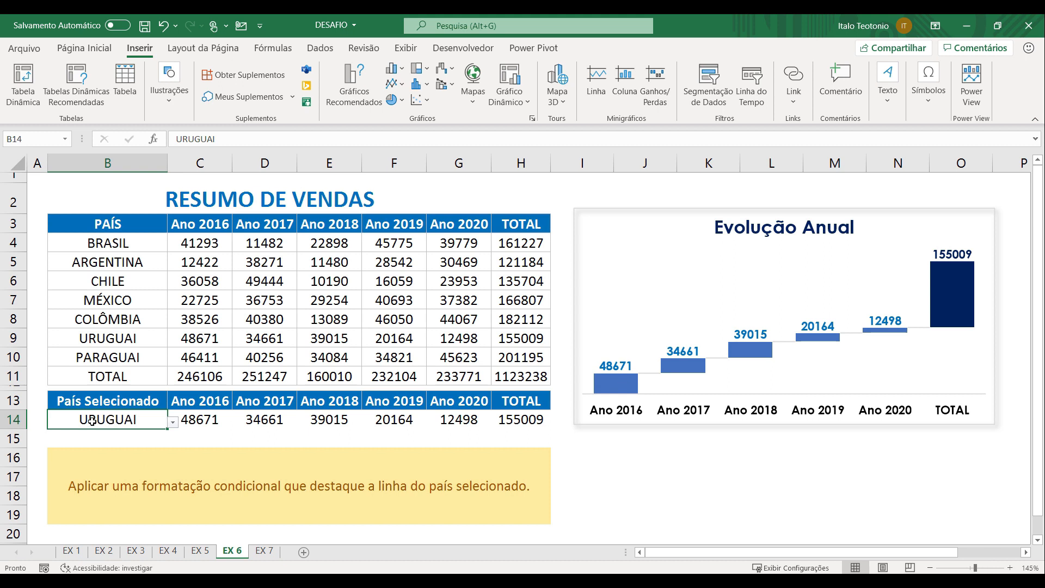
pyautogui.moveTo(98, 338); pyautogui.dragTo(526, 340)
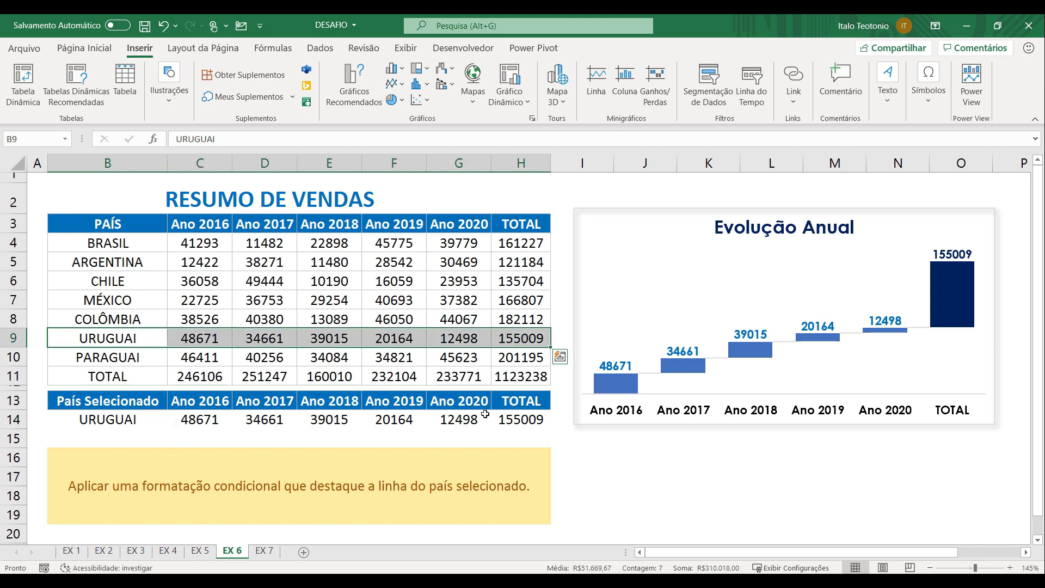
# Start a new formula-based conditional formatting rule for the sales table range B4:H11
pyautogui.moveTo(118, 243); pyautogui.dragTo(527, 374)
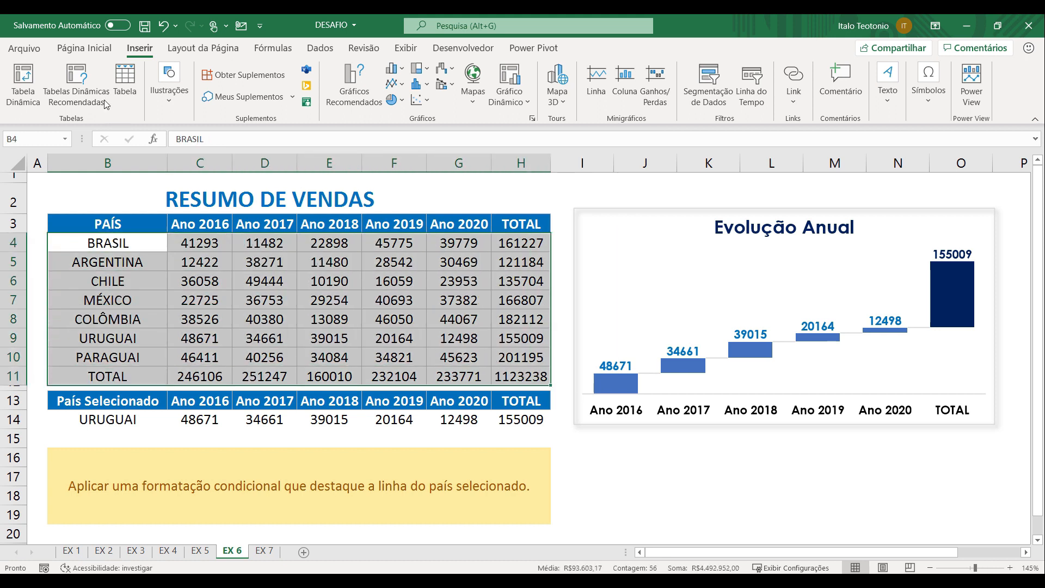
pyautogui.click(87, 49)
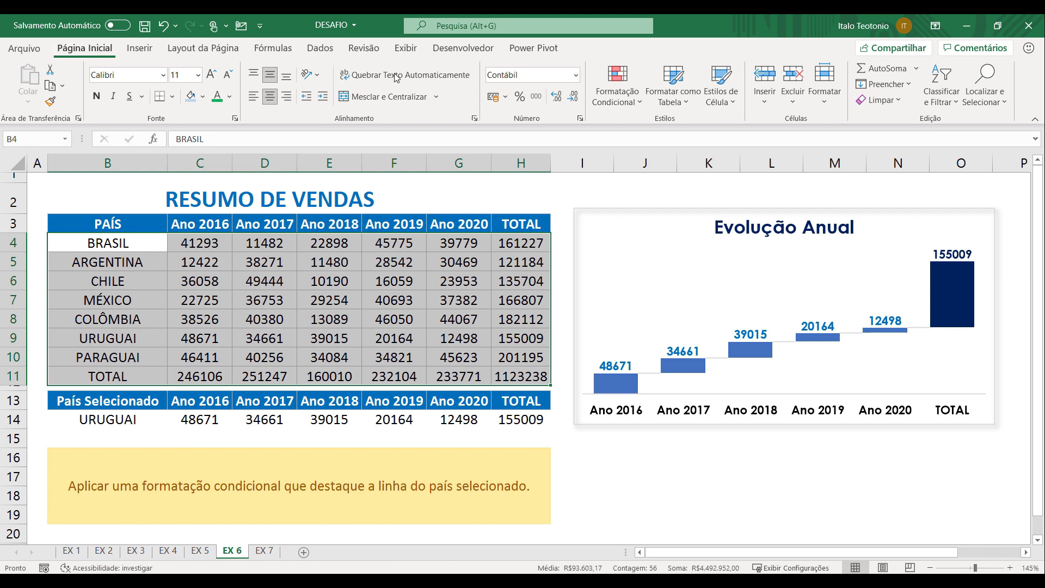
pyautogui.click(618, 87)
pyautogui.click(662, 286)
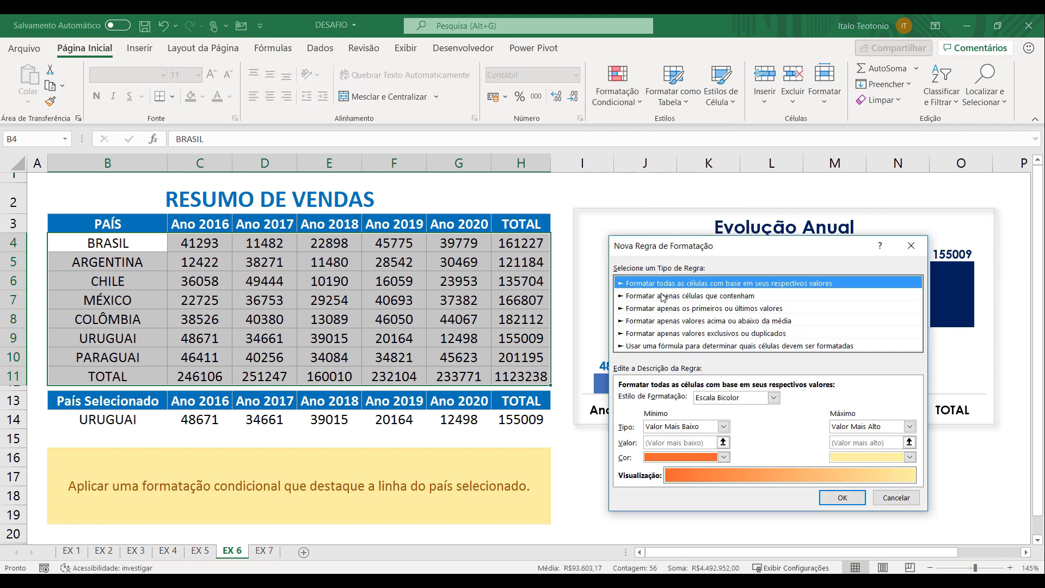
pyautogui.click(663, 346)
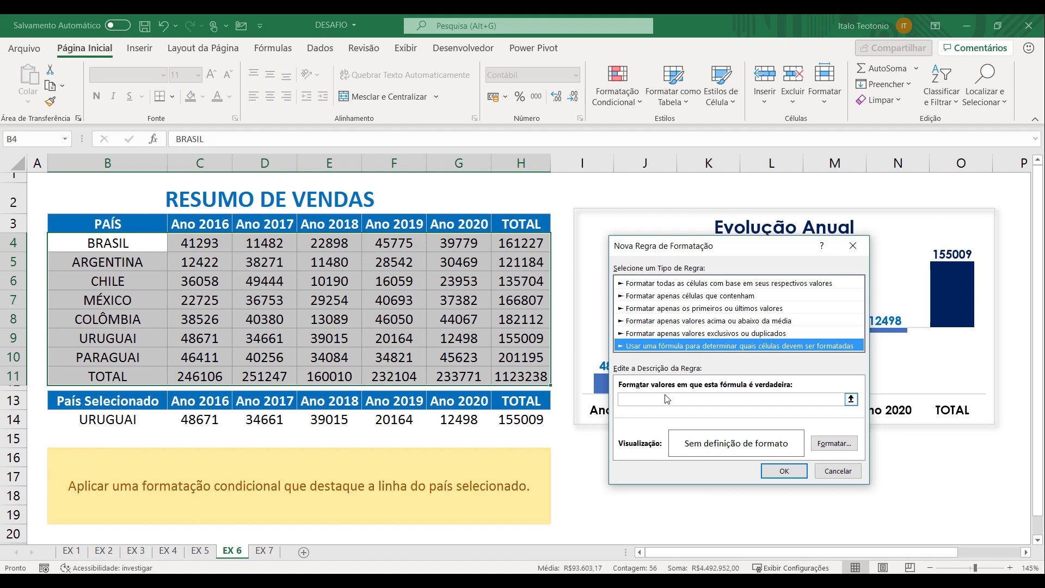
# Enter the rule formula =$B4=$B$14, fixing only the column of the first reference and fully locking the selected-country cell
pyautogui.click(654, 398)
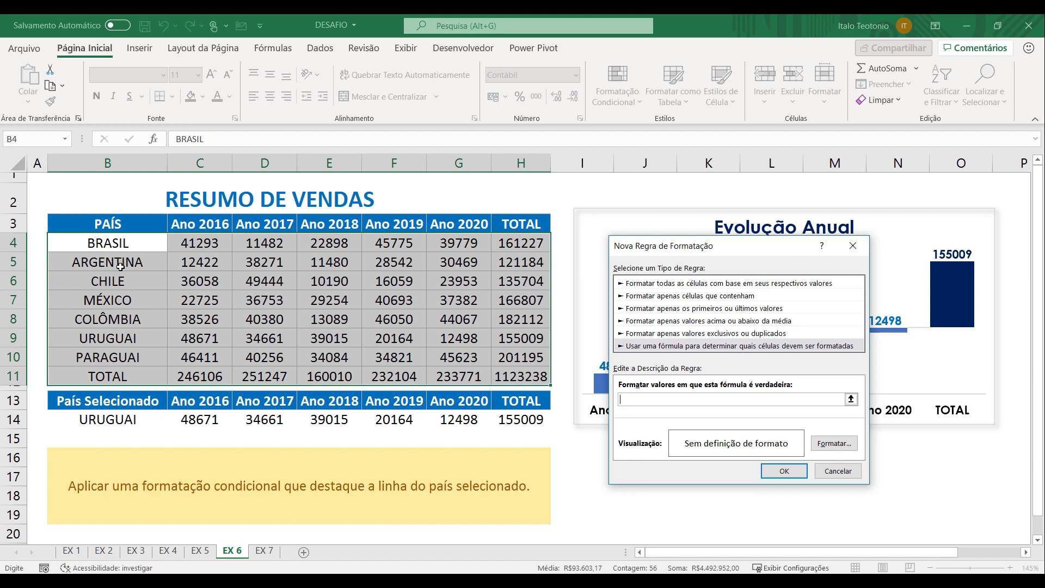
pyautogui.click(116, 243)
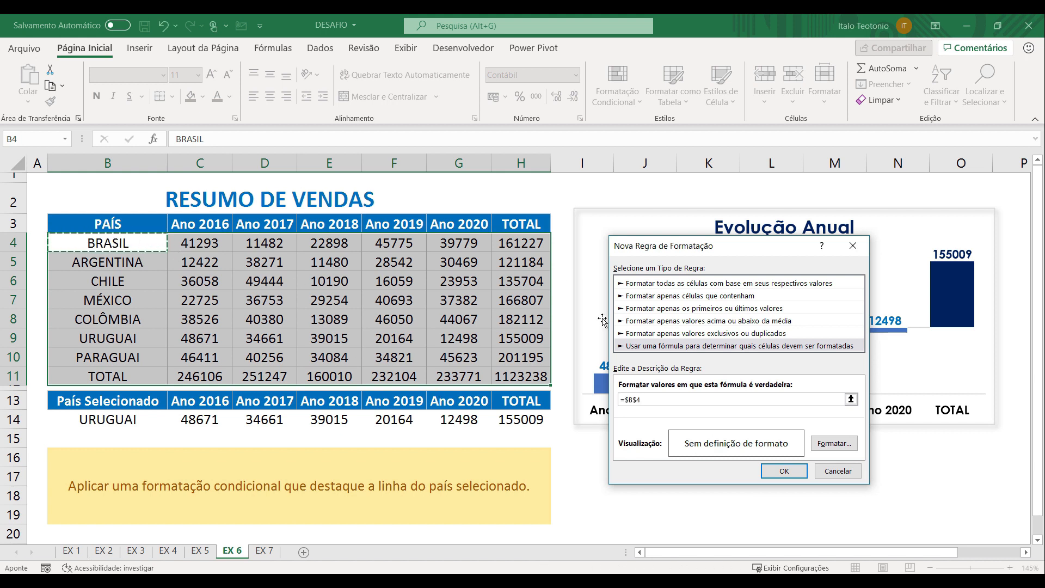
pyautogui.write('=')
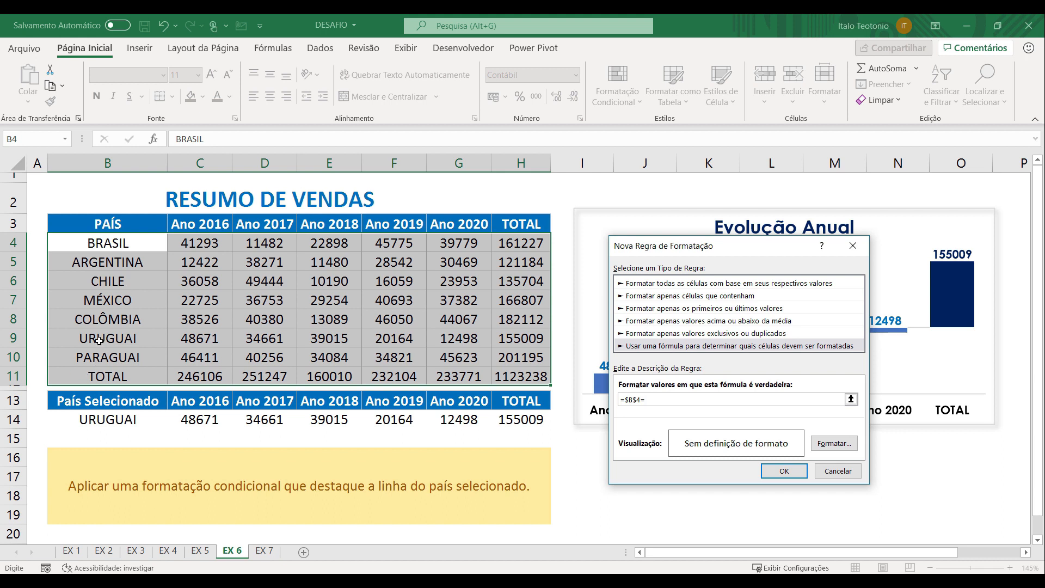
pyautogui.click(112, 419)
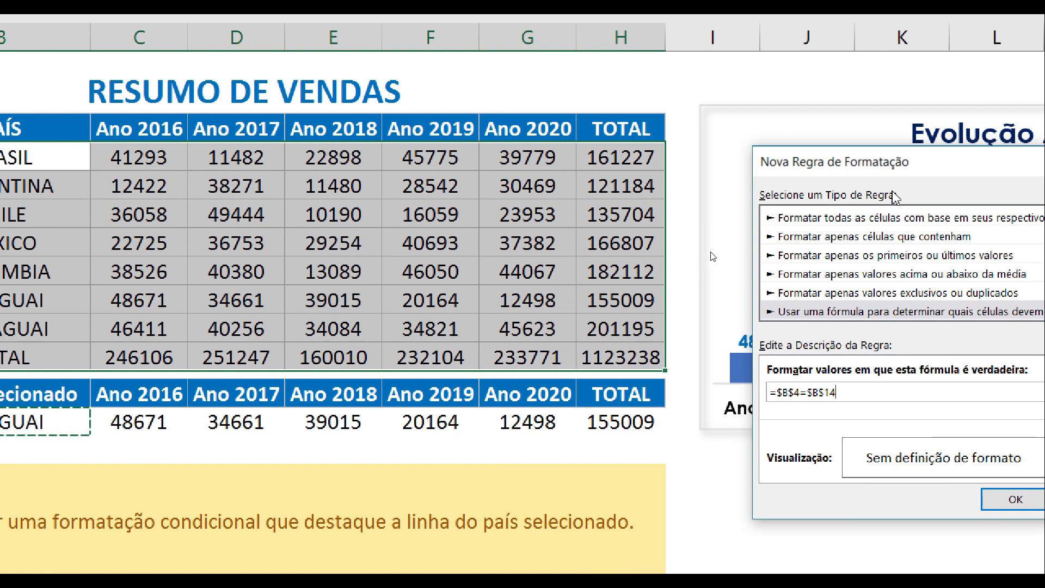
pyautogui.moveTo(918, 164); pyautogui.dragTo(812, 135)
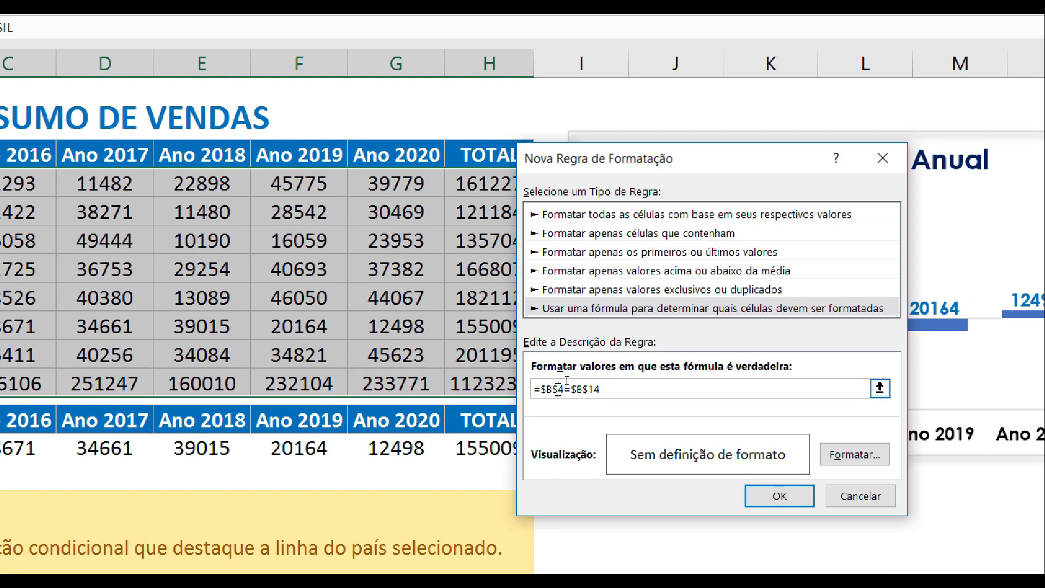
pyautogui.click(560, 390)
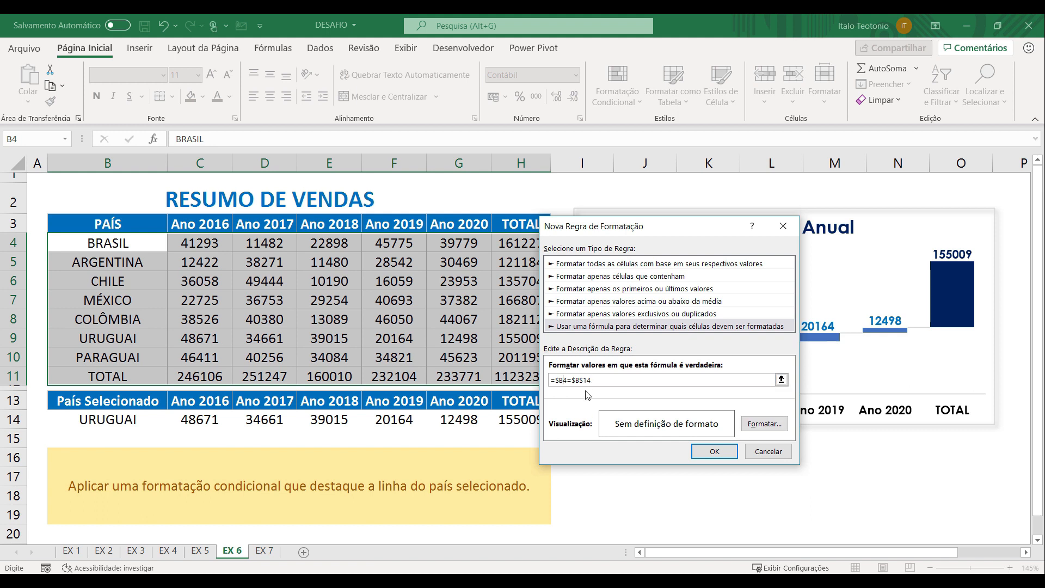
# Format the rule with the lightest blue theme fill and a bold font in the darkest blue theme shade, and apply it
pyautogui.click(775, 434)
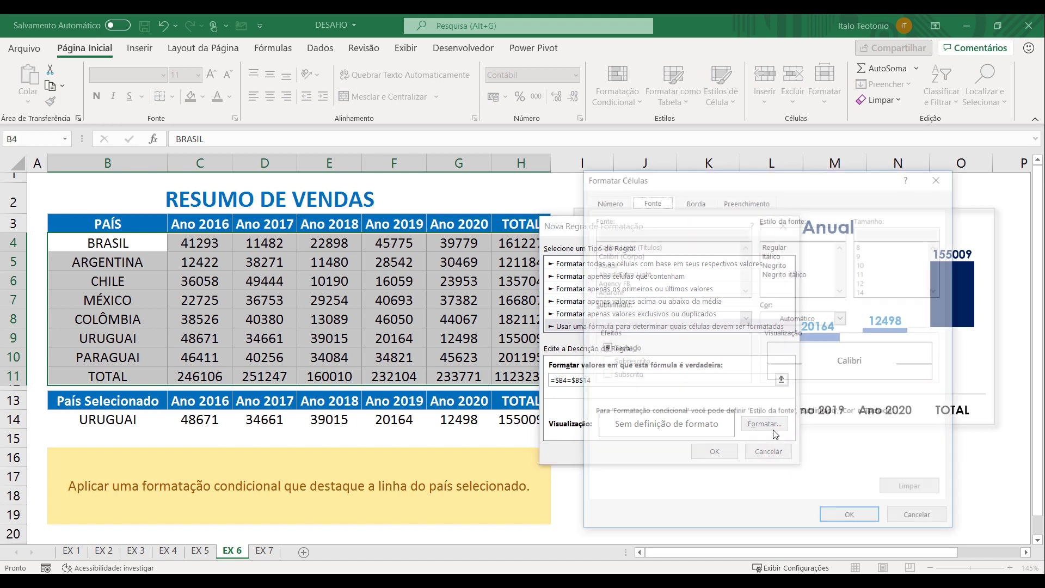
pyautogui.click(747, 201)
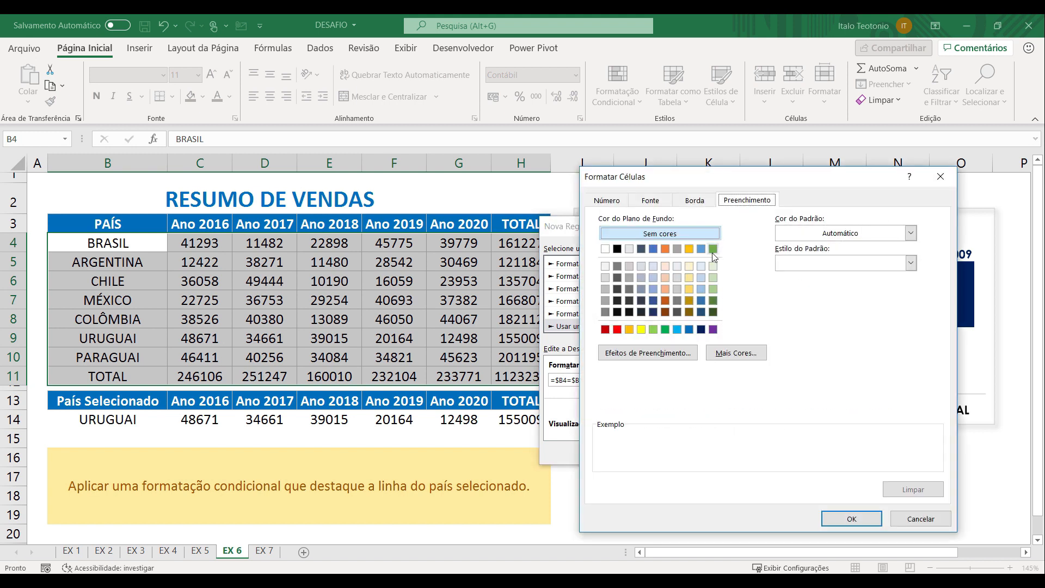
pyautogui.click(701, 266)
pyautogui.click(652, 200)
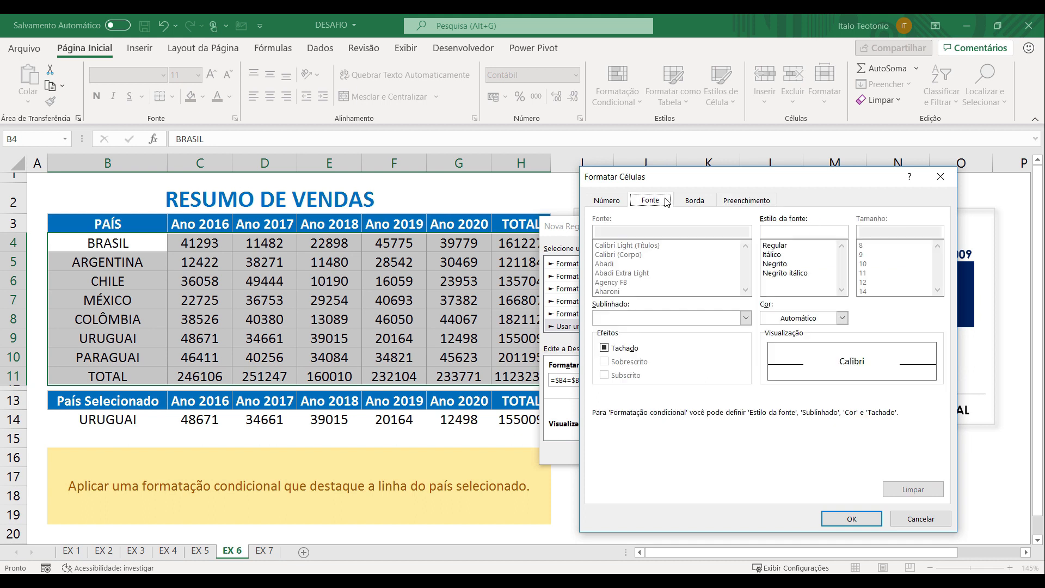
pyautogui.click(843, 318)
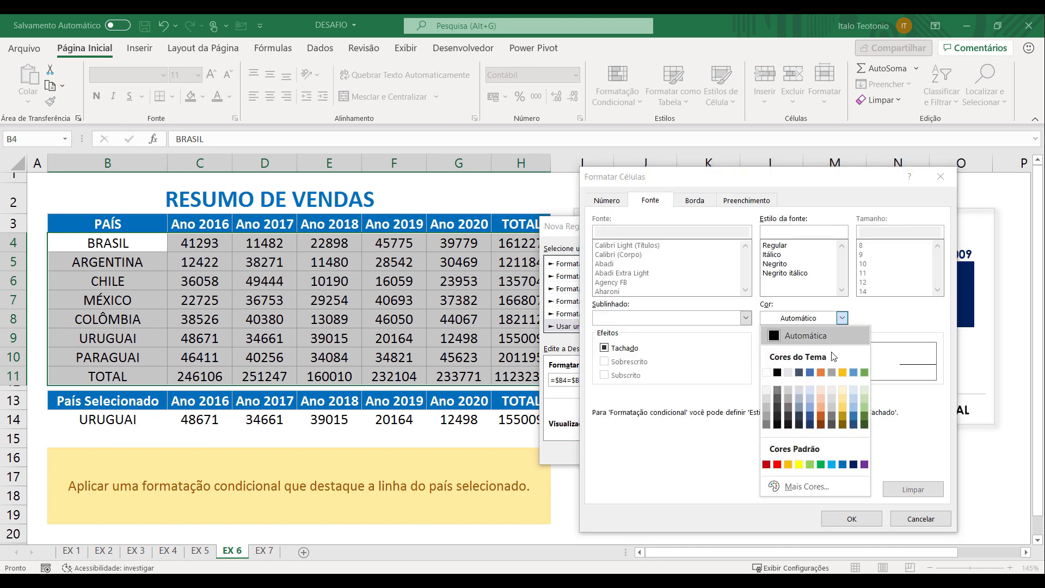
pyautogui.click(855, 426)
pyautogui.click(782, 267)
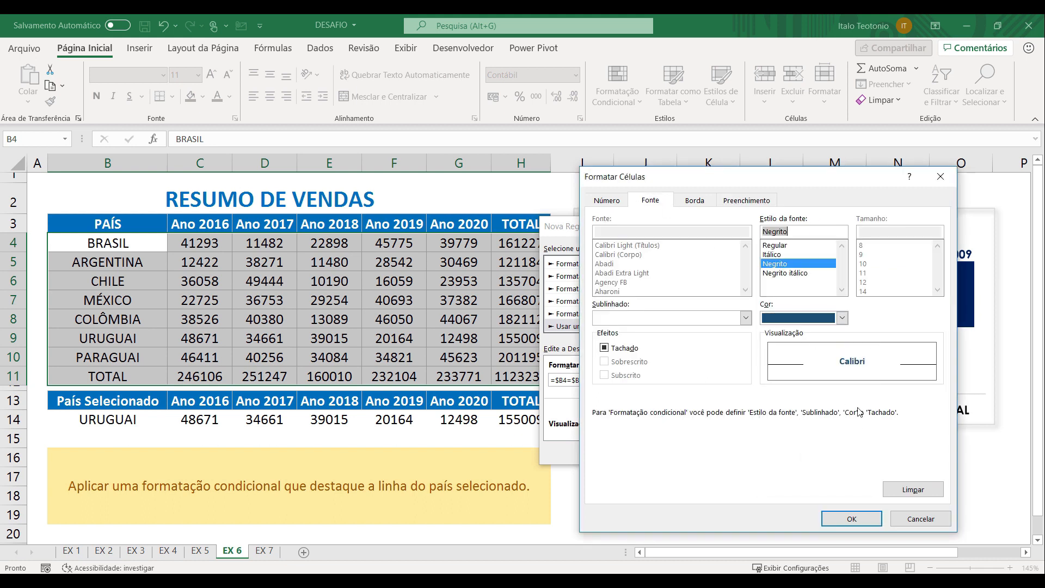
pyautogui.click(852, 519)
pyautogui.click(715, 451)
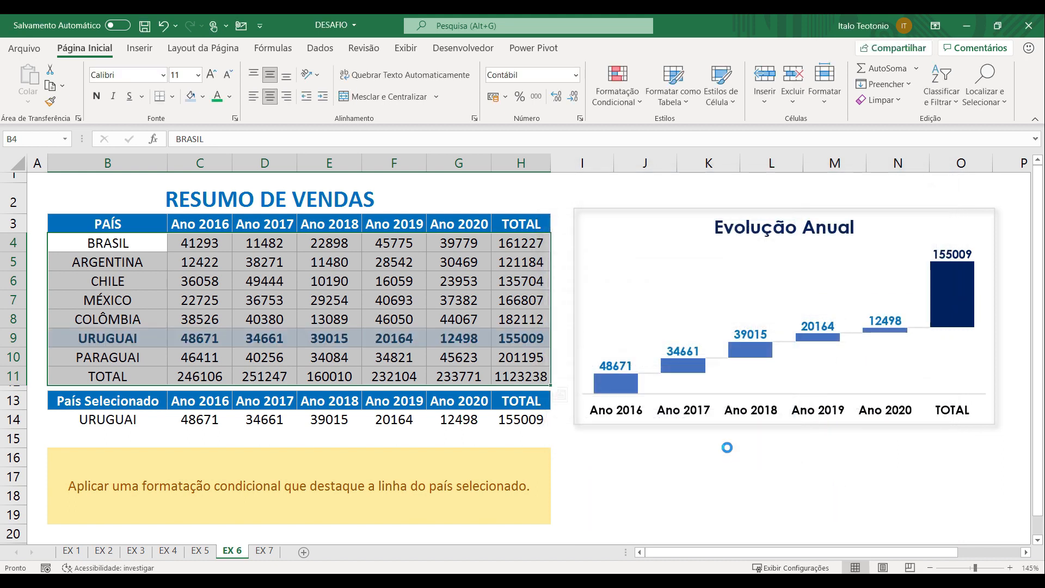
# Test the row highlight by choosing CHILE, ARGENTINA, BRASIL, URUGUAI and finally PARAGUAI as the selected country in B14
pyautogui.click(242, 422)
pyautogui.click(120, 422)
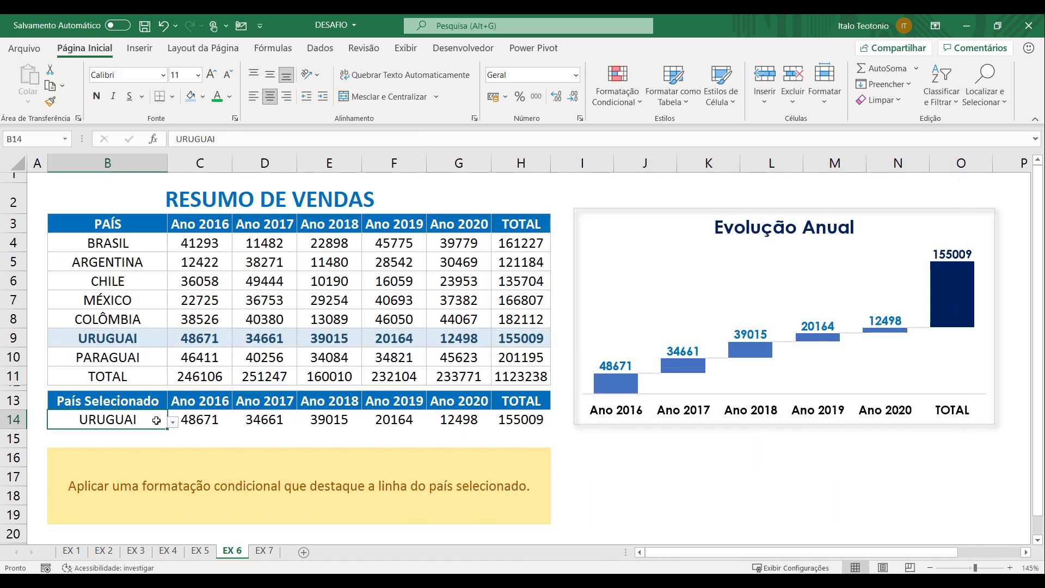
pyautogui.click(172, 422)
pyautogui.click(123, 461)
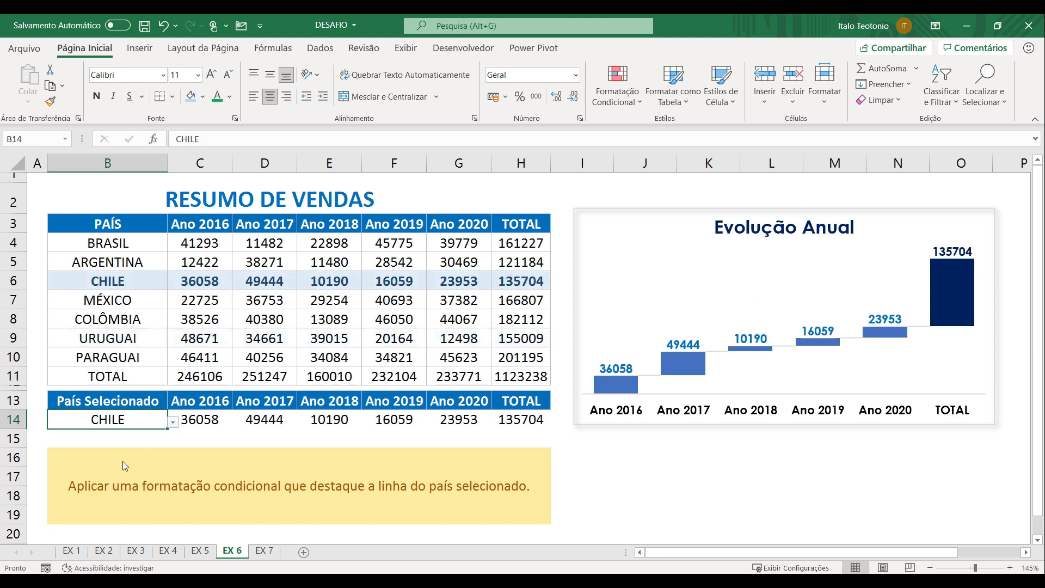
pyautogui.click(173, 422)
pyautogui.click(126, 444)
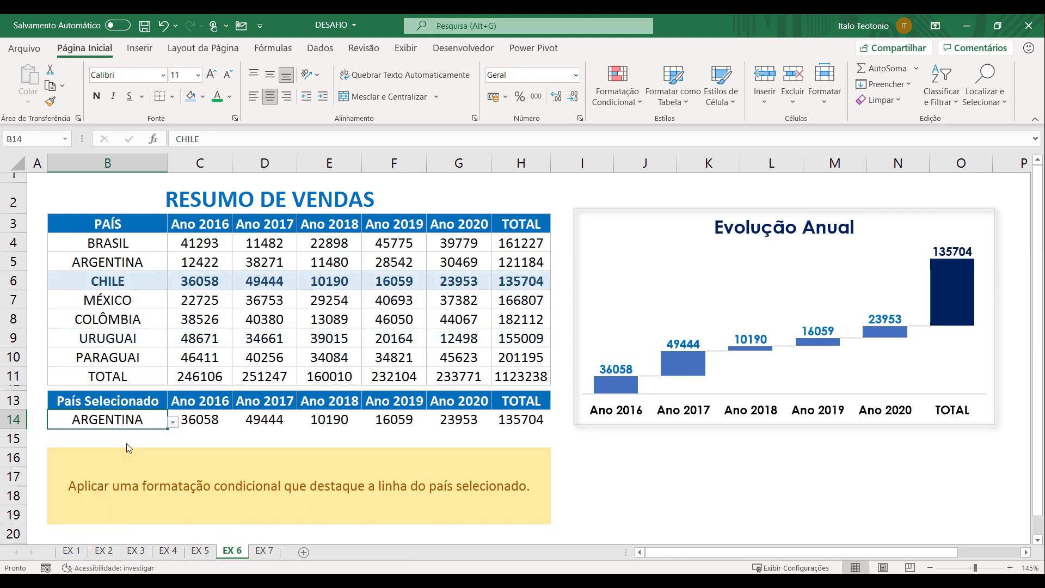
pyautogui.click(172, 422)
pyautogui.click(164, 431)
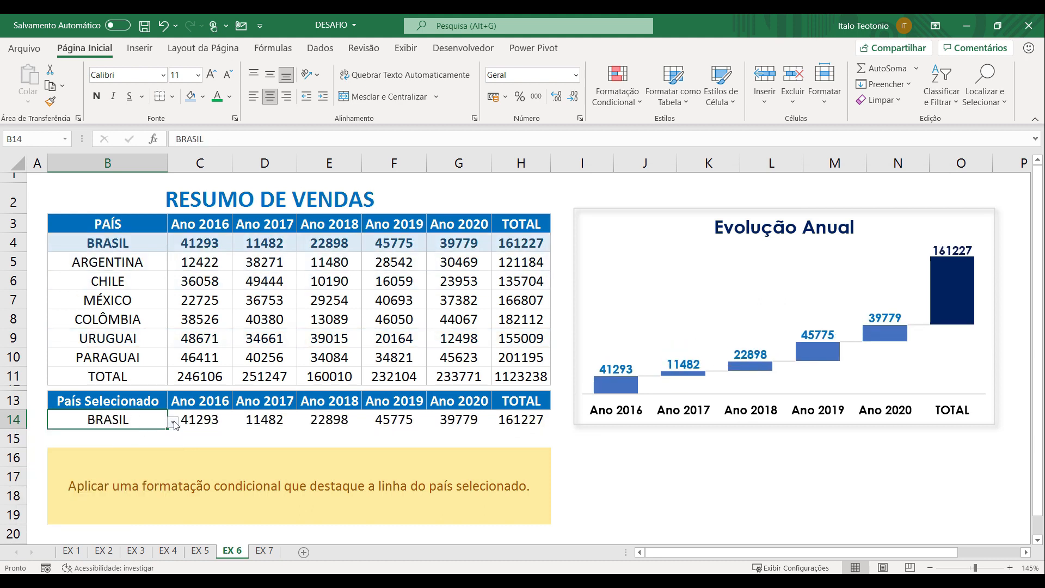
pyautogui.click(172, 422)
pyautogui.click(103, 499)
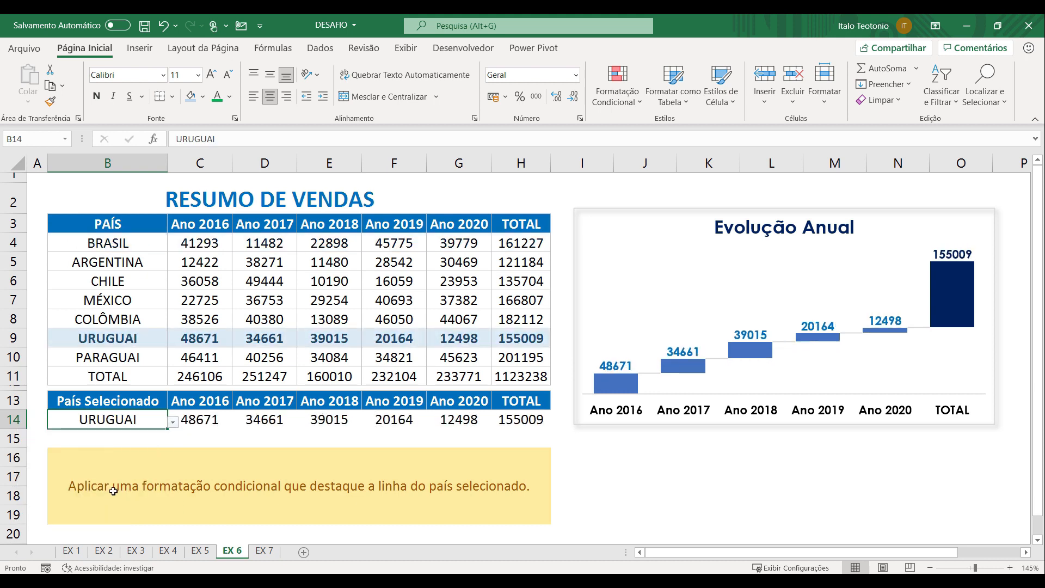
pyautogui.click(173, 422)
pyautogui.click(115, 515)
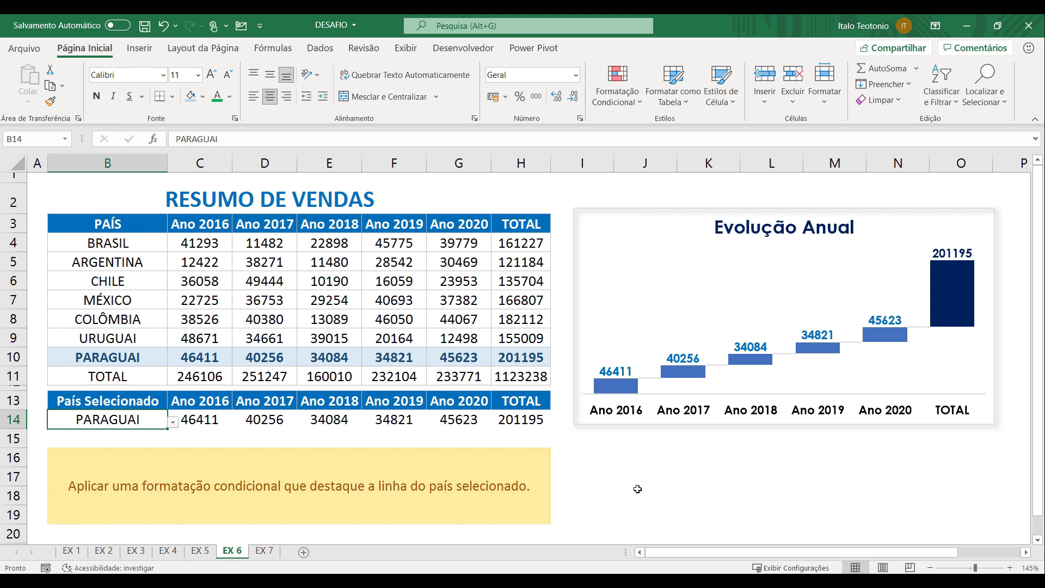
# Review the formula of the conditional formatting rule covering C4:H11, and close the rule manager without changing it
pyautogui.moveTo(210, 243); pyautogui.dragTo(544, 377)
pyautogui.click(629, 105)
pyautogui.click(634, 324)
pyautogui.click(544, 327)
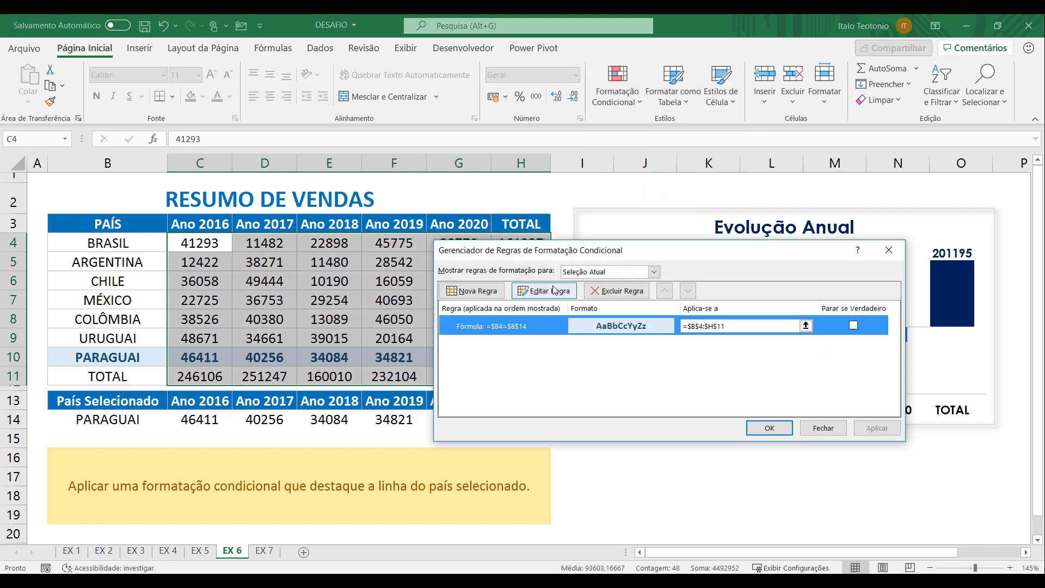
pyautogui.click(542, 290)
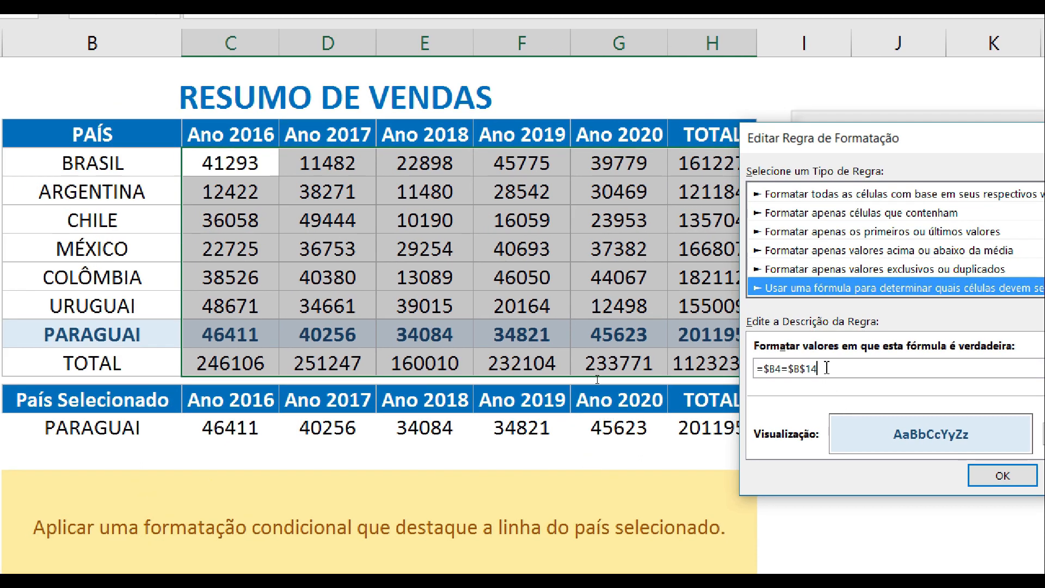
pyautogui.click(826, 370)
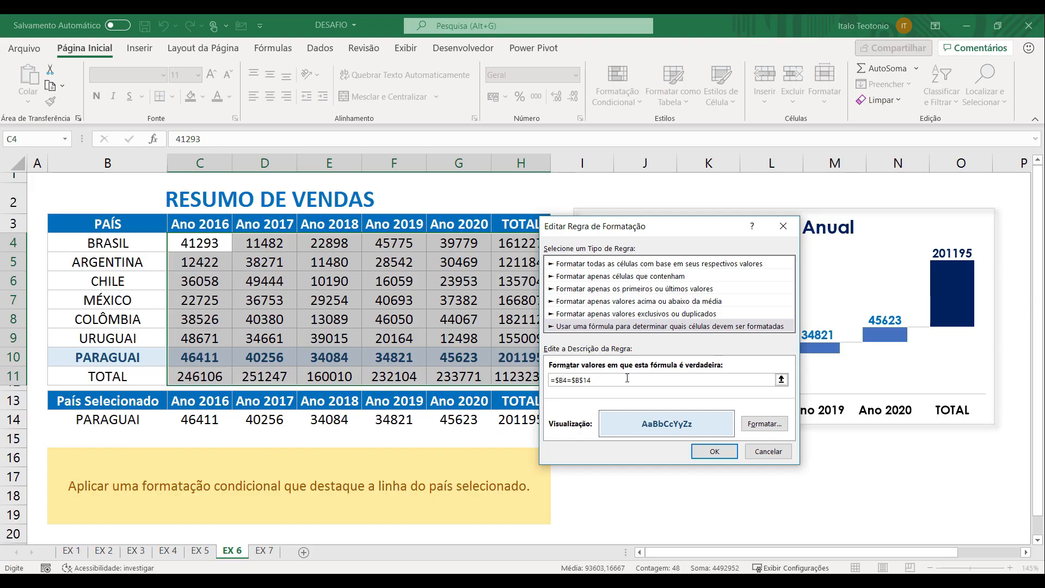
pyautogui.click(1028, 527)
pyautogui.click(770, 429)
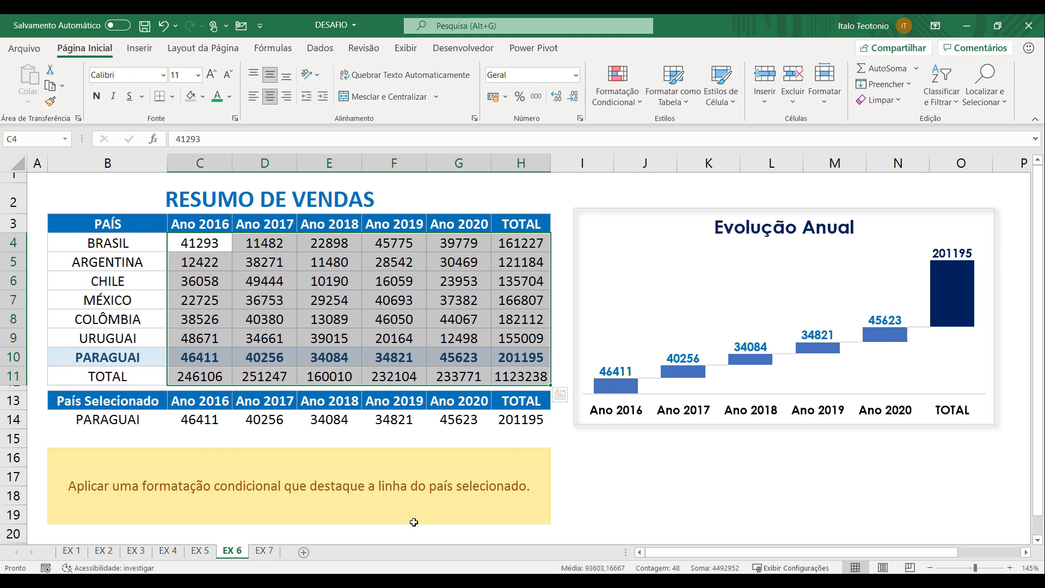
# On sheet EX 7, apply the green circle, yellow triangle and red diamond icon set to the sales values in C4:G10
pyautogui.click(266, 551)
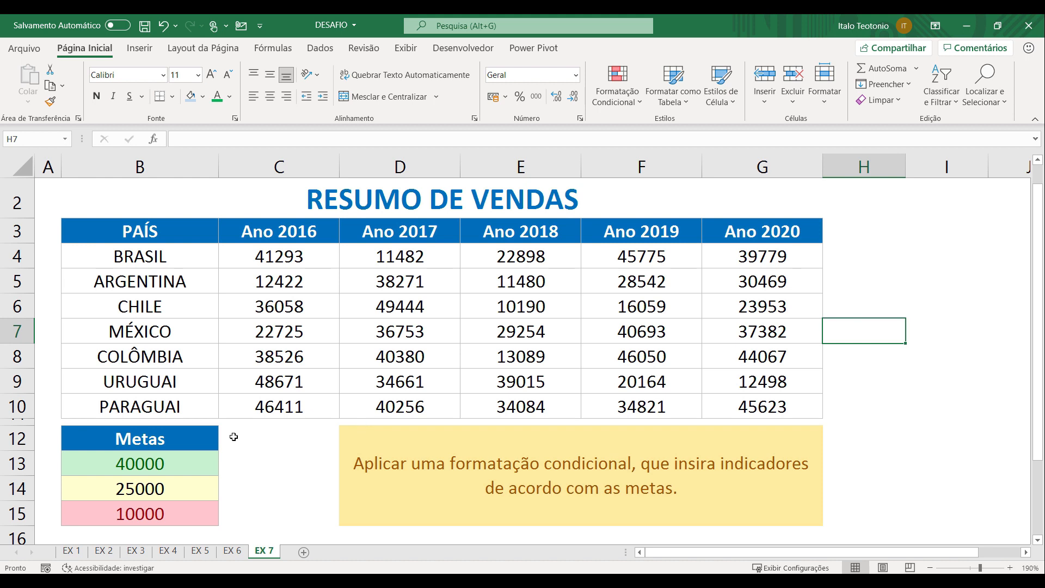
pyautogui.click(274, 251)
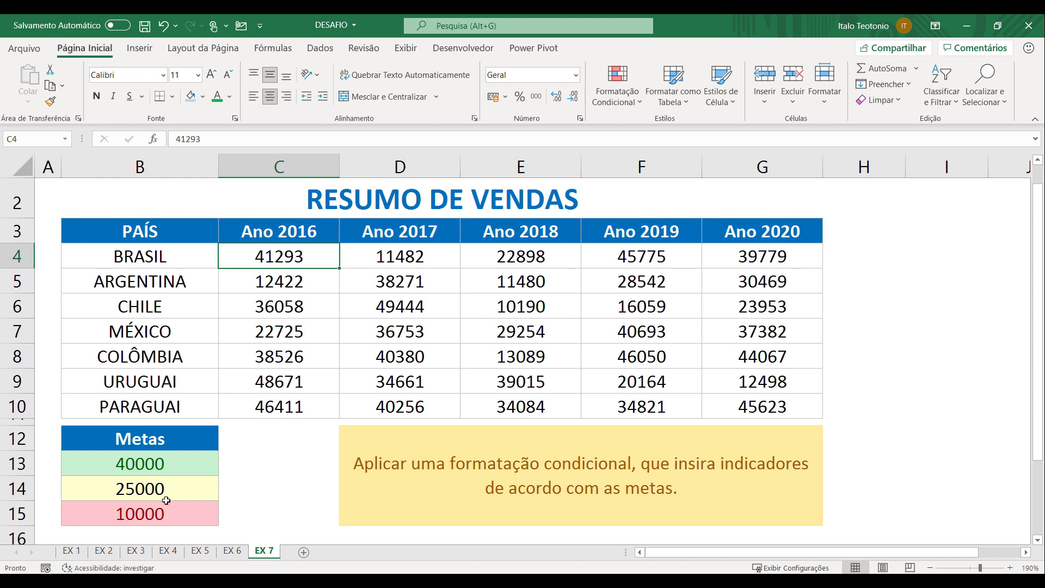
pyautogui.moveTo(292, 257); pyautogui.dragTo(734, 403)
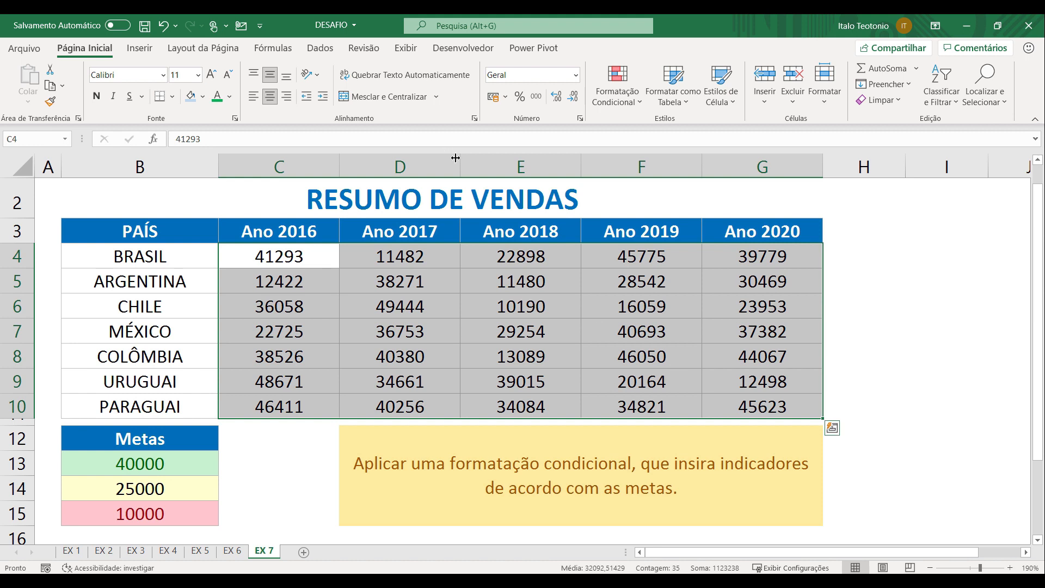
pyautogui.click(621, 97)
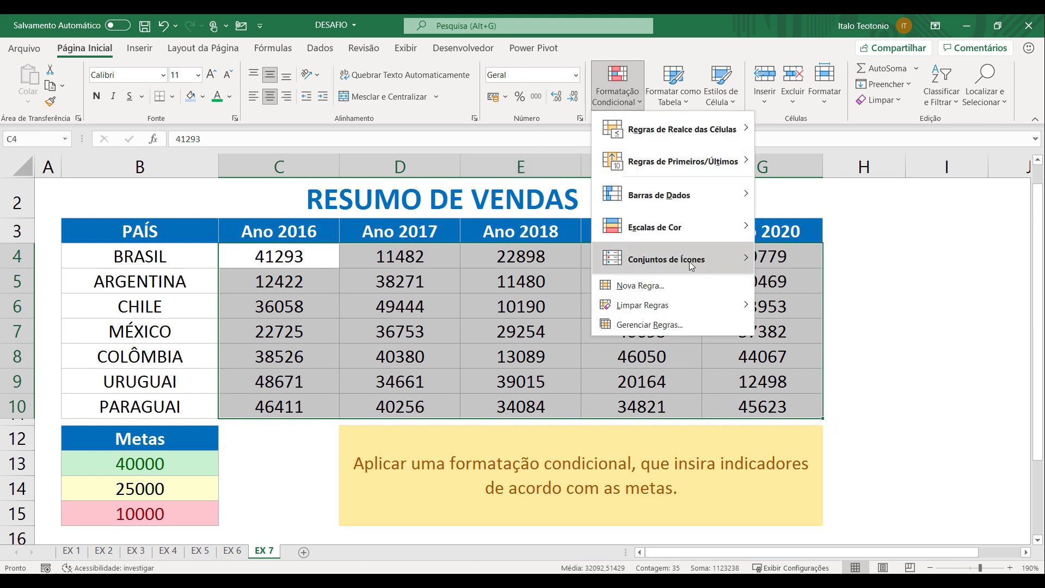
pyautogui.moveTo(691, 266)
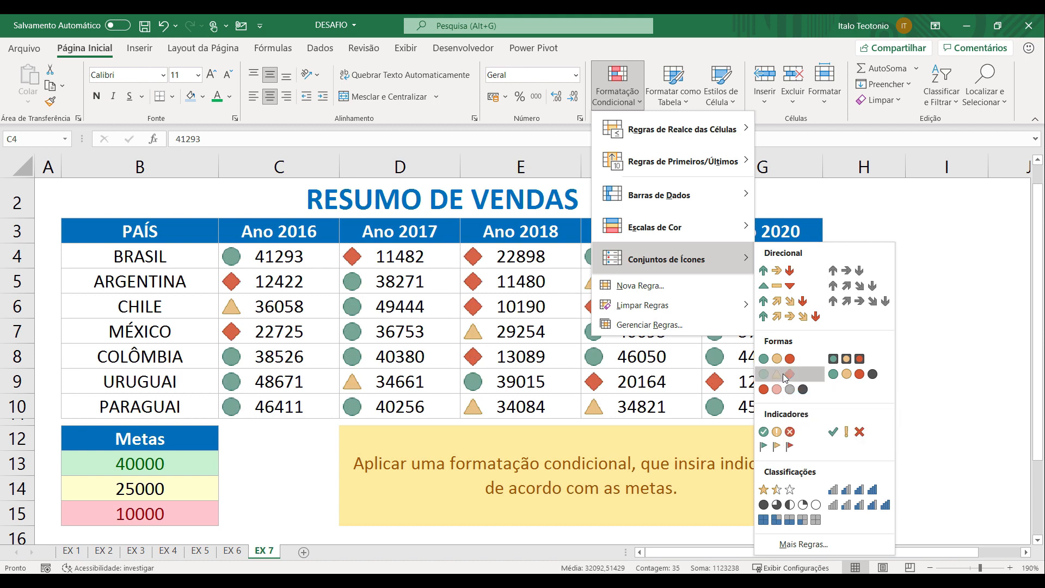
pyautogui.click(785, 375)
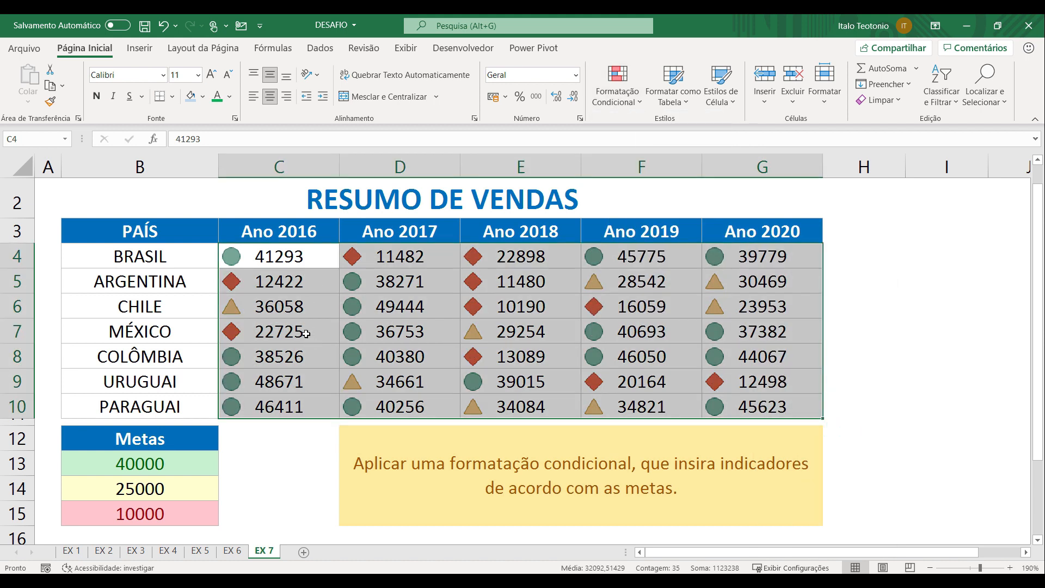
# Edit the icon set rule for C4:G10, changing the type of both icon thresholds to Número
pyautogui.click(606, 107)
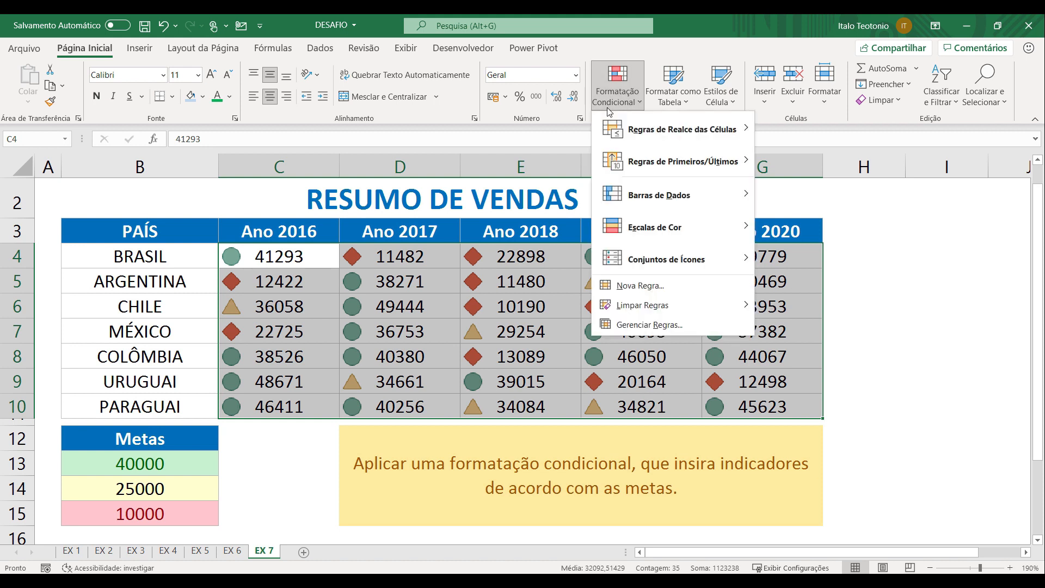
pyautogui.click(643, 324)
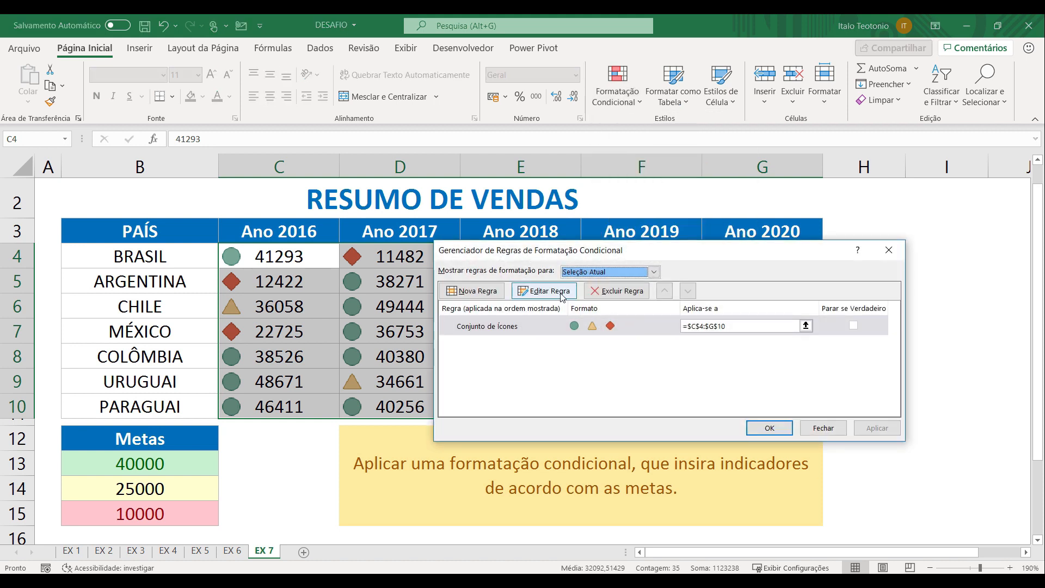
pyautogui.click(563, 297)
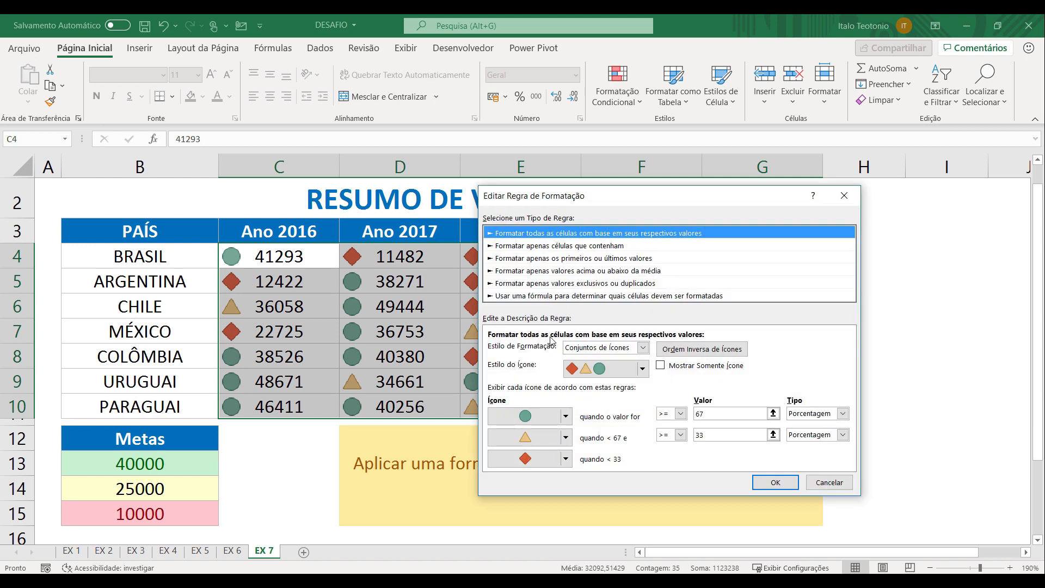
pyautogui.moveTo(651, 201); pyautogui.dragTo(768, 149)
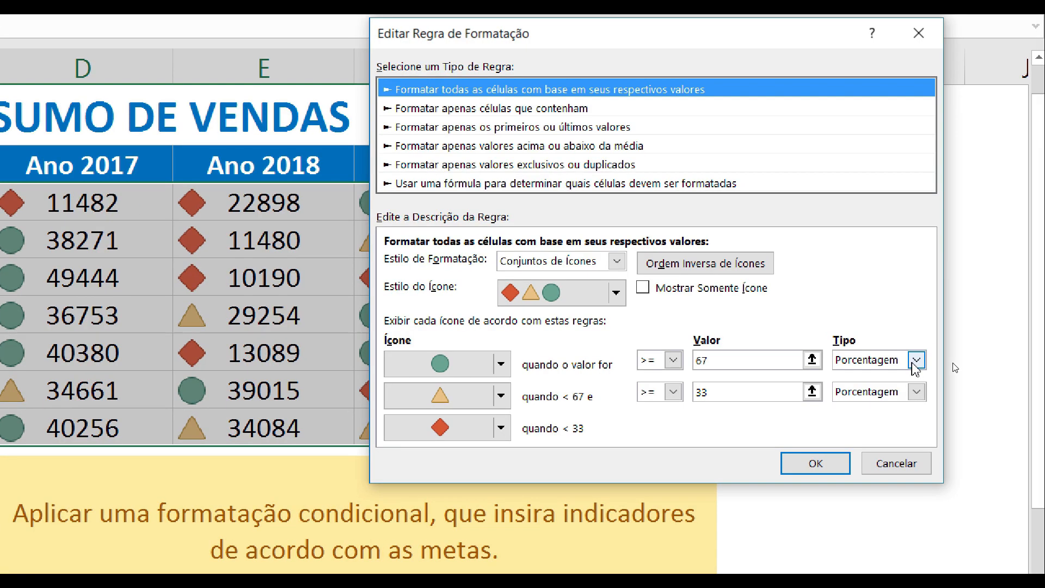
pyautogui.click(956, 362)
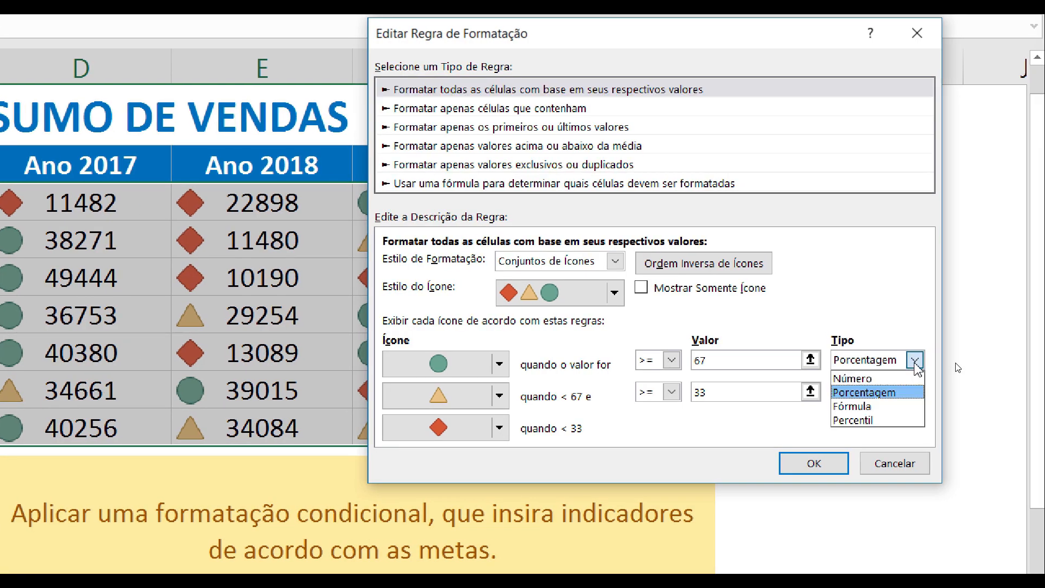
pyautogui.click(906, 378)
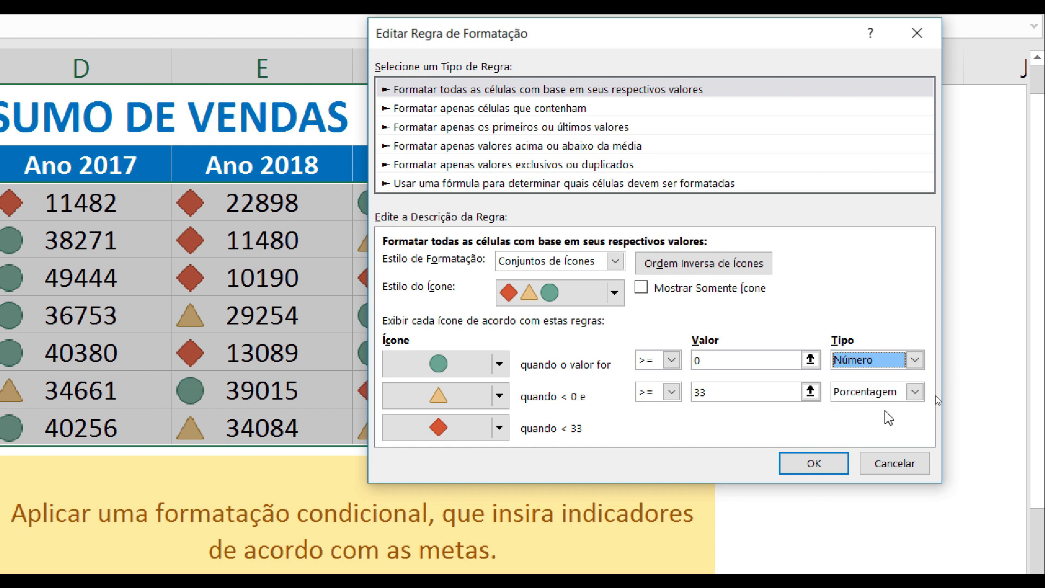
pyautogui.click(913, 391)
pyautogui.click(868, 410)
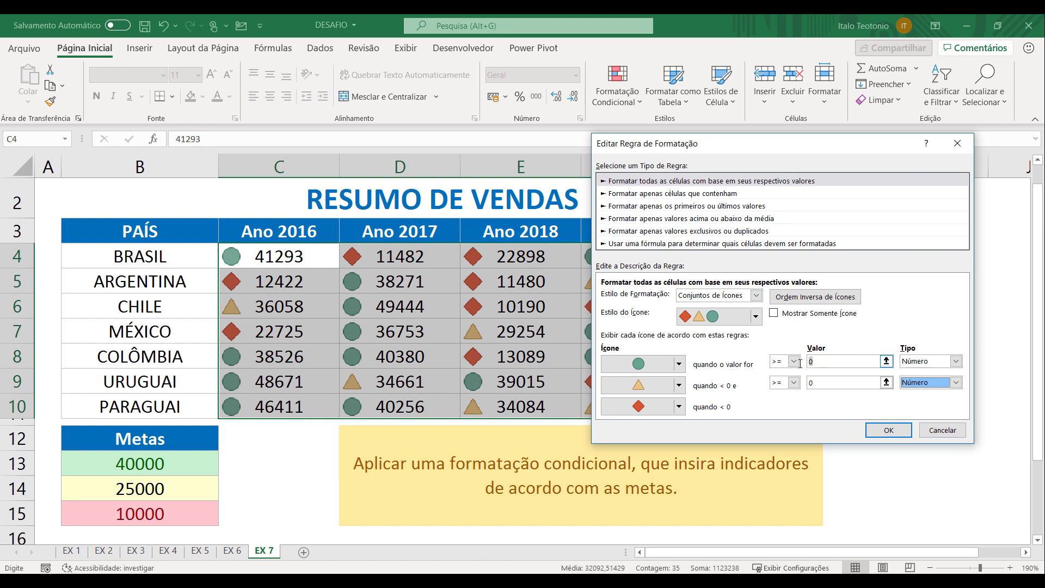
# Set the green circle threshold to >= =$B$13 and the yellow triangle threshold to >= =$B$14, and apply the rule
pyautogui.click(823, 365)
pyautogui.click(180, 463)
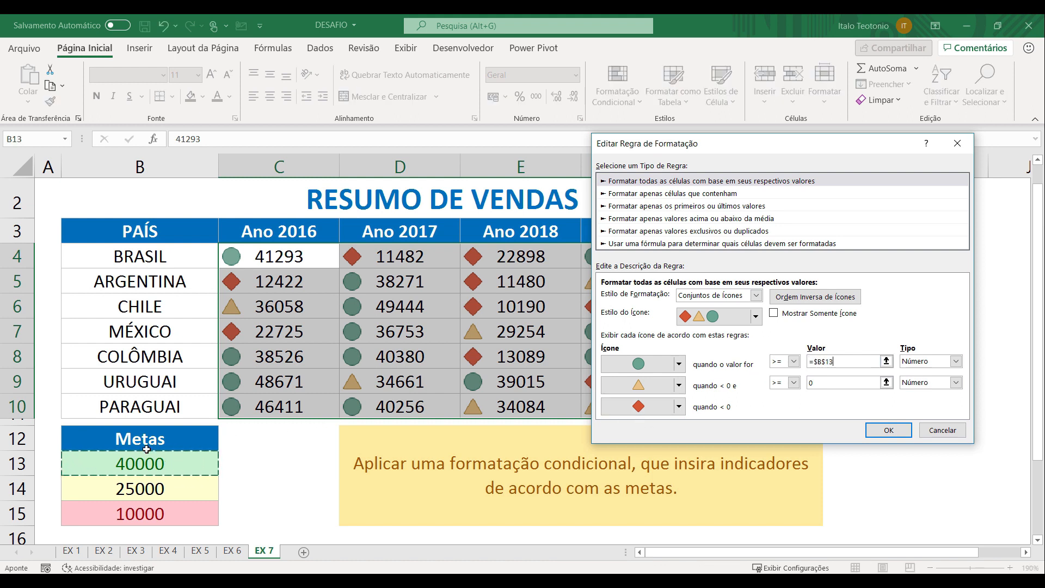
pyautogui.moveTo(825, 383); pyautogui.dragTo(795, 387)
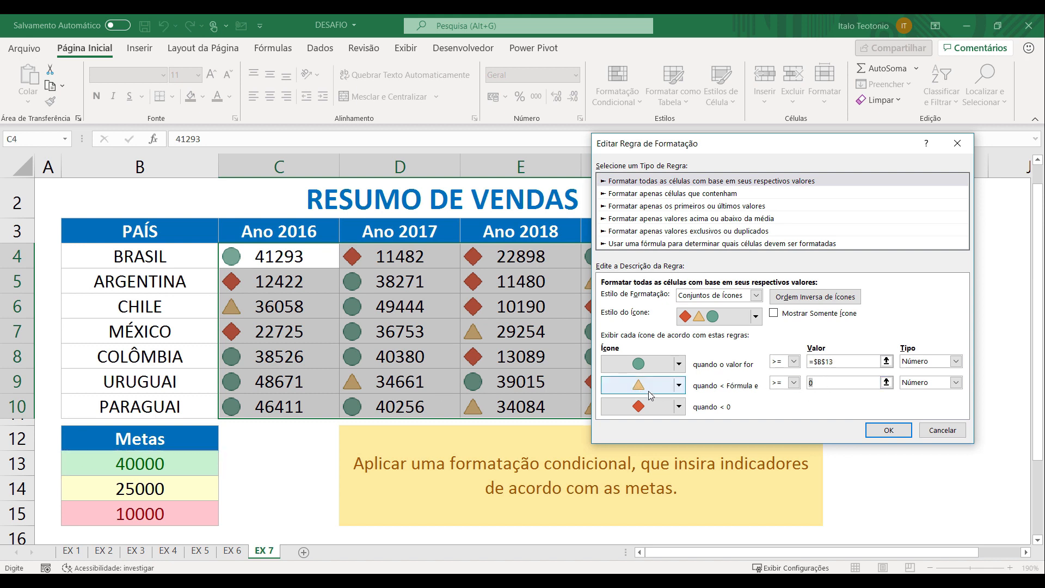
pyautogui.press('BackSpace')
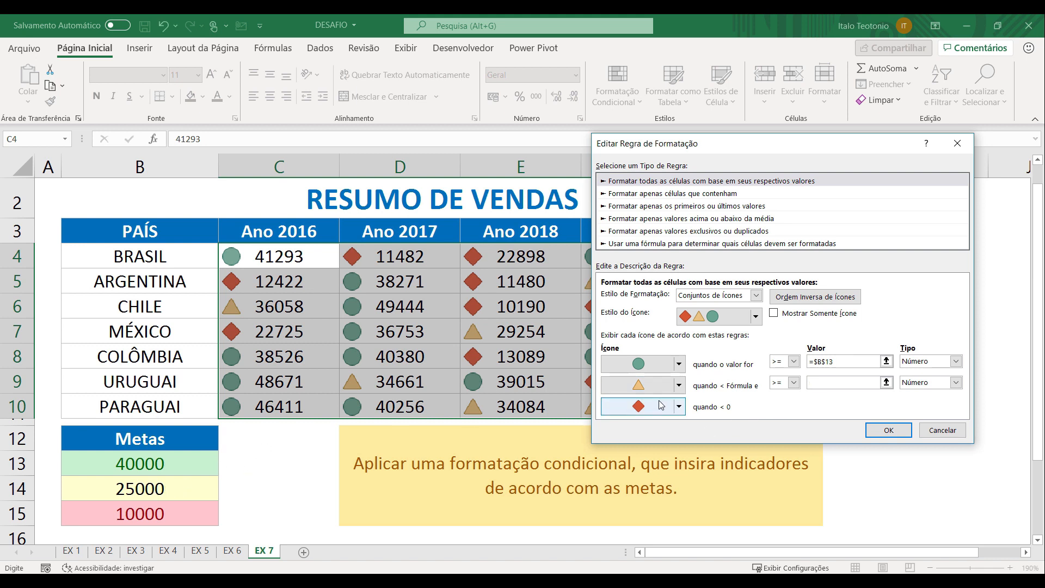
pyautogui.click(178, 486)
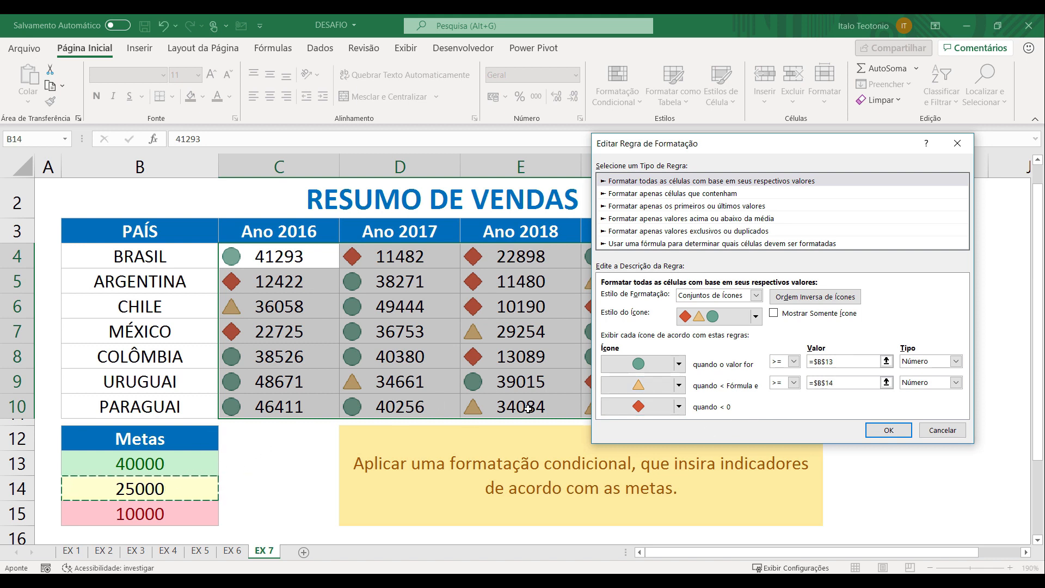
pyautogui.press('Tab')
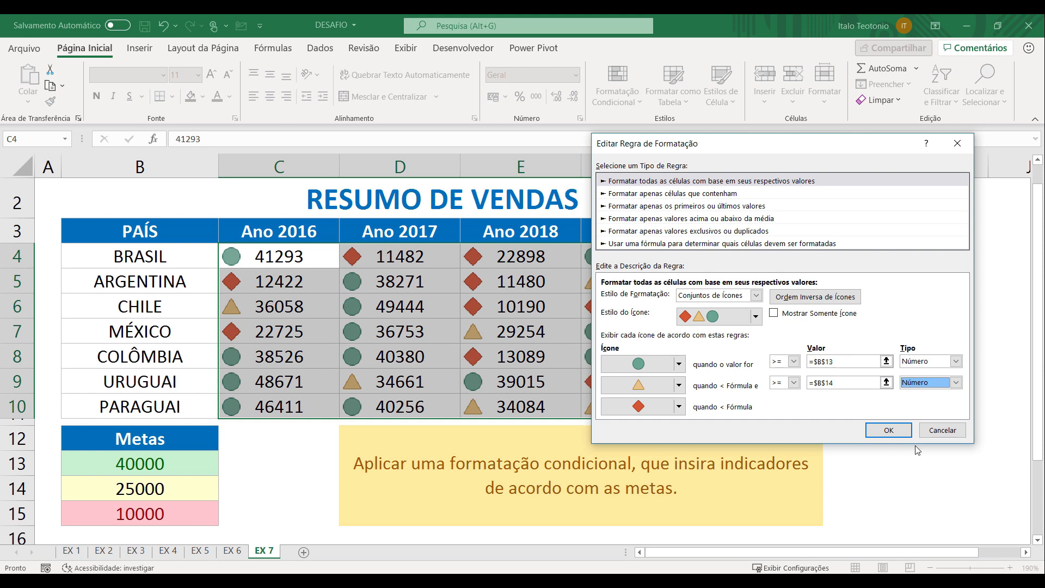
pyautogui.click(888, 430)
pyautogui.click(750, 428)
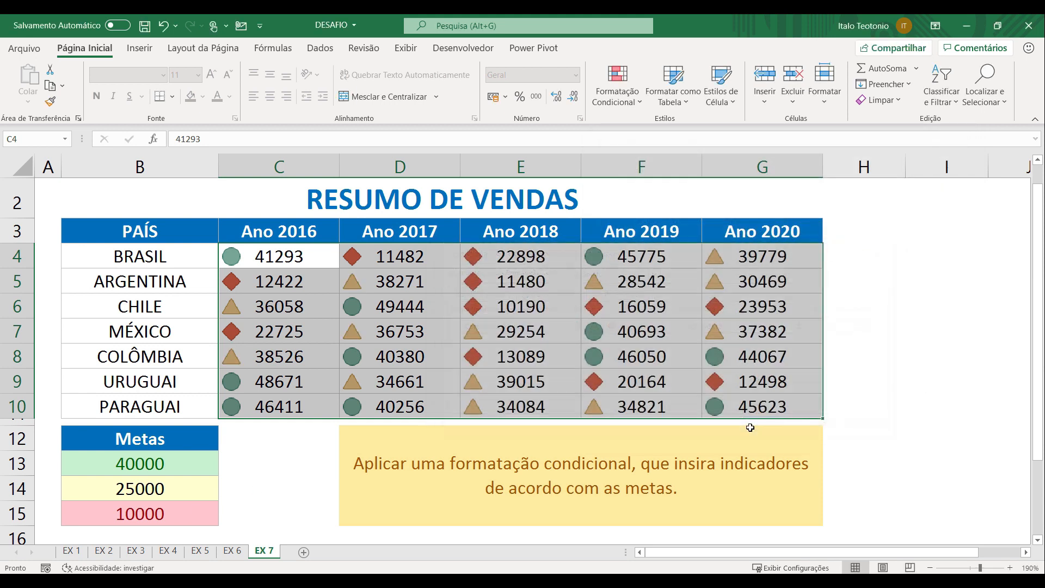
# Check the icons of Chile's 2017 and México's 2019 sales against the goals under Metas
pyautogui.click(272, 469)
pyautogui.click(389, 308)
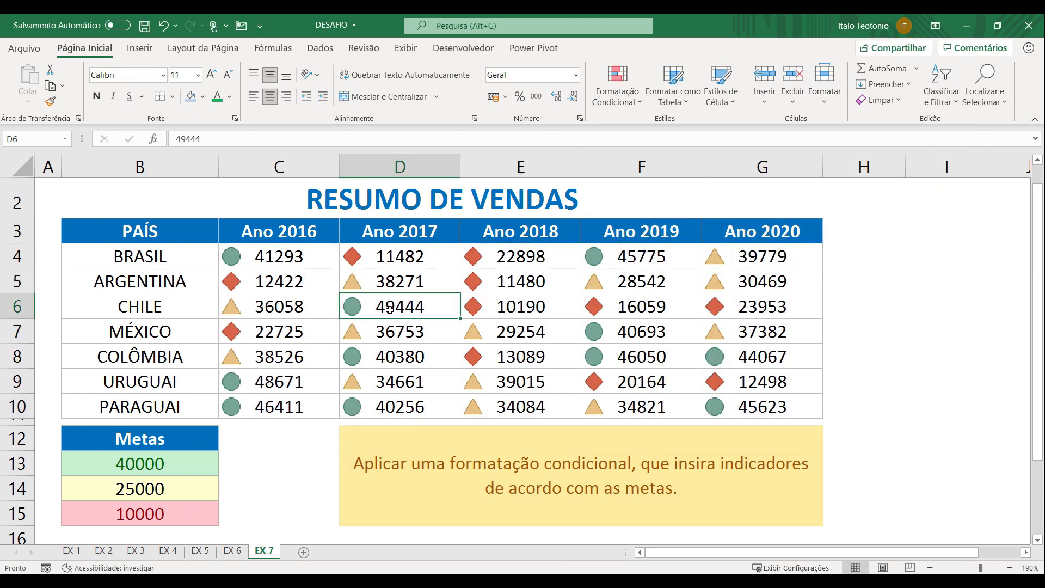
pyautogui.click(618, 337)
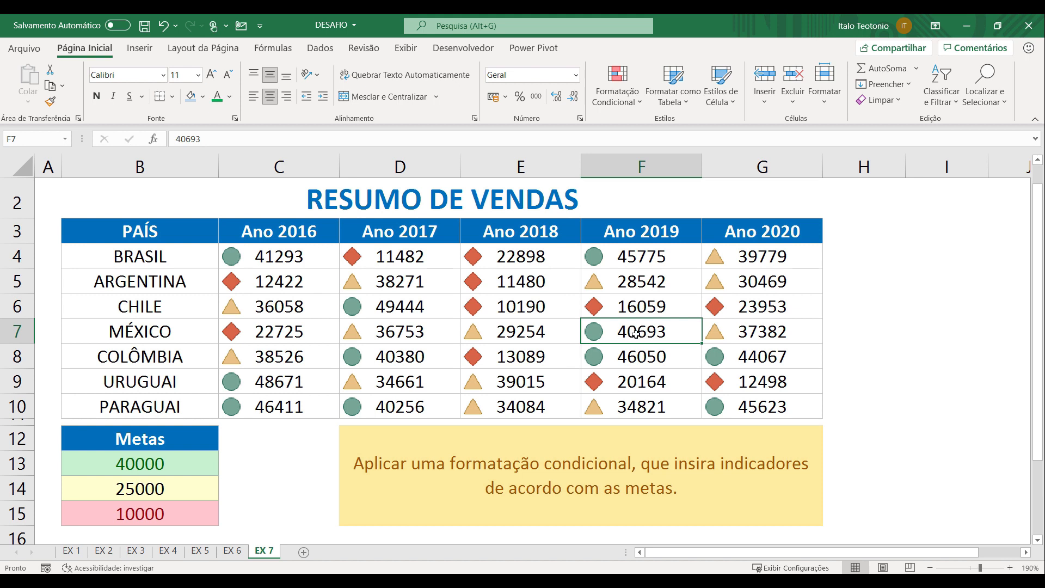
# Test the icons with a goal of 45000 in B13, check Colômbia's 2020 sales, and undo the goal change
pyautogui.click(142, 464)
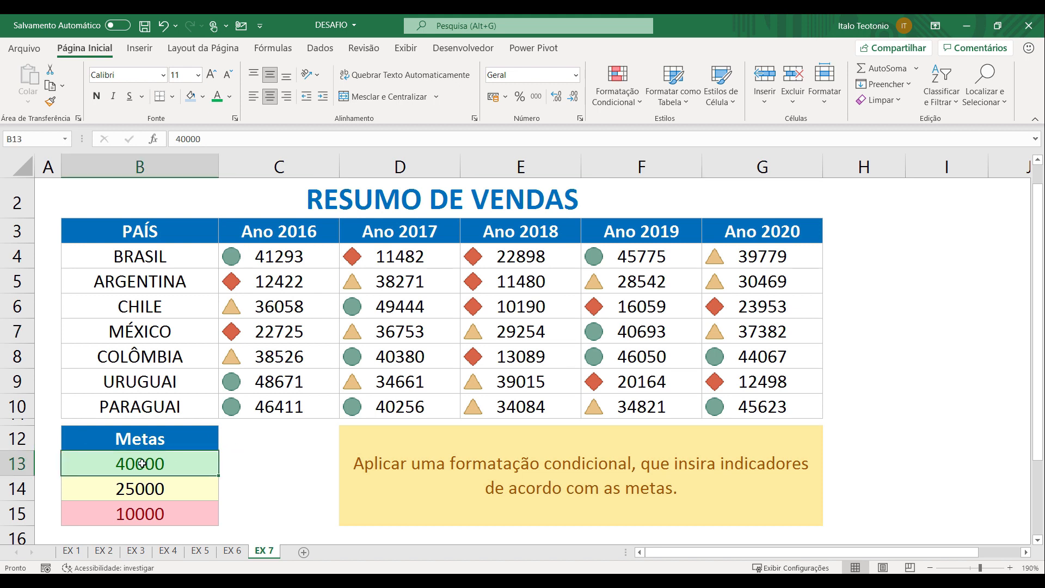
pyautogui.write('45000')
pyautogui.press('Return')
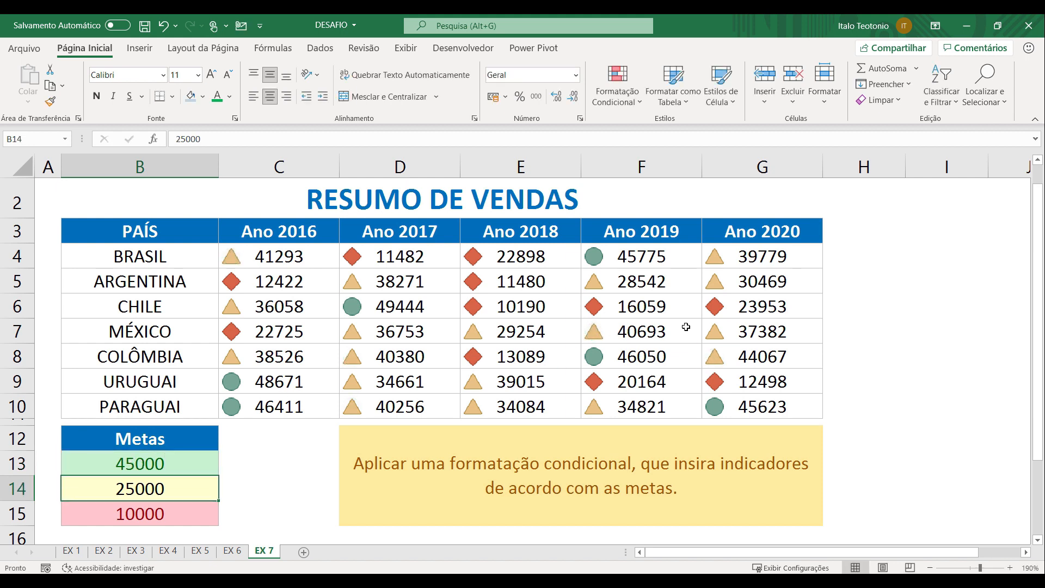
pyautogui.click(743, 358)
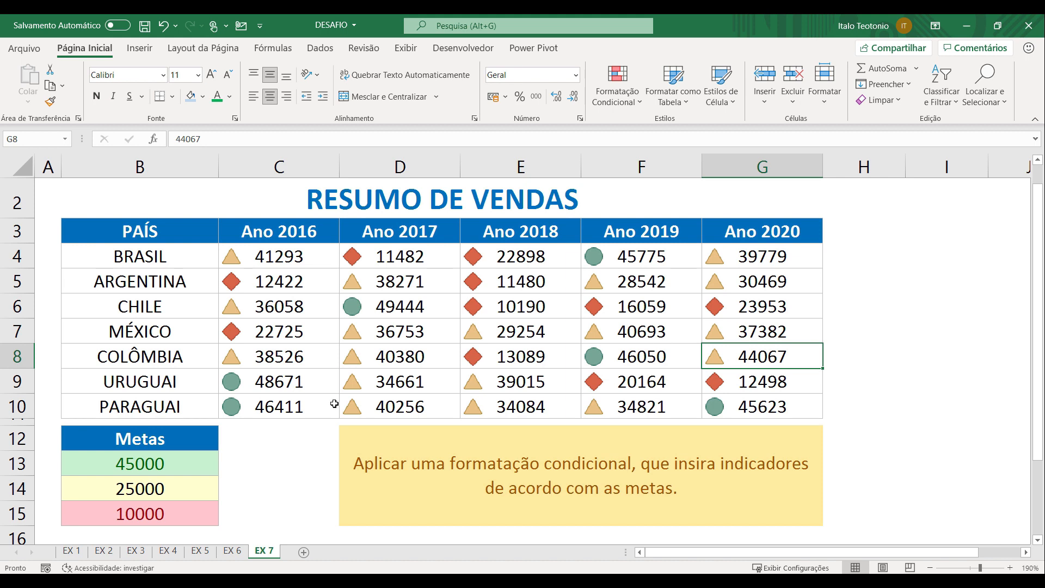
pyautogui.hotkey('ctrl', 'z')
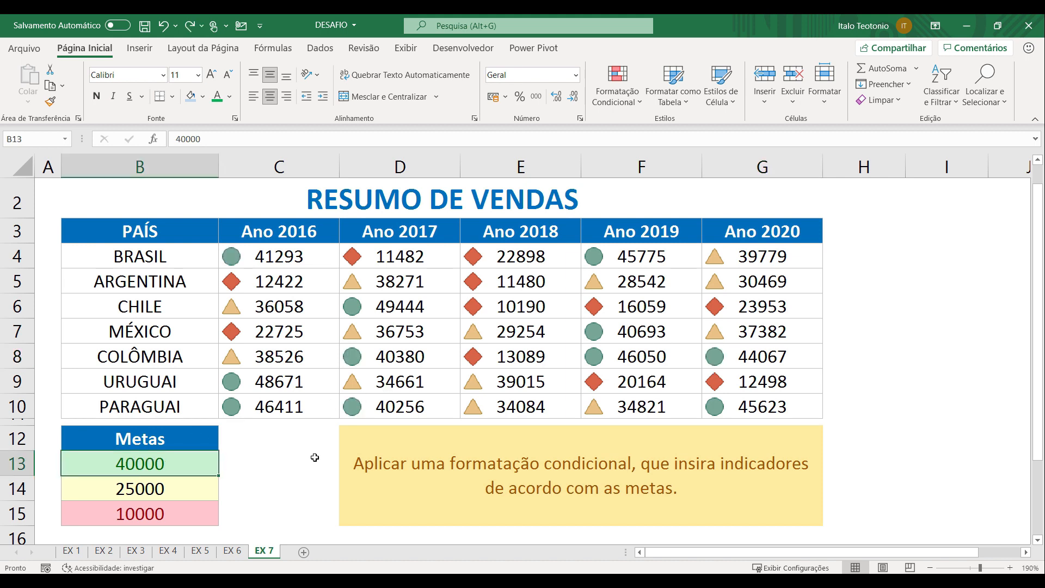
# Test the icons with an intermediate goal of 20000 in B14, and undo that change
pyautogui.click(170, 486)
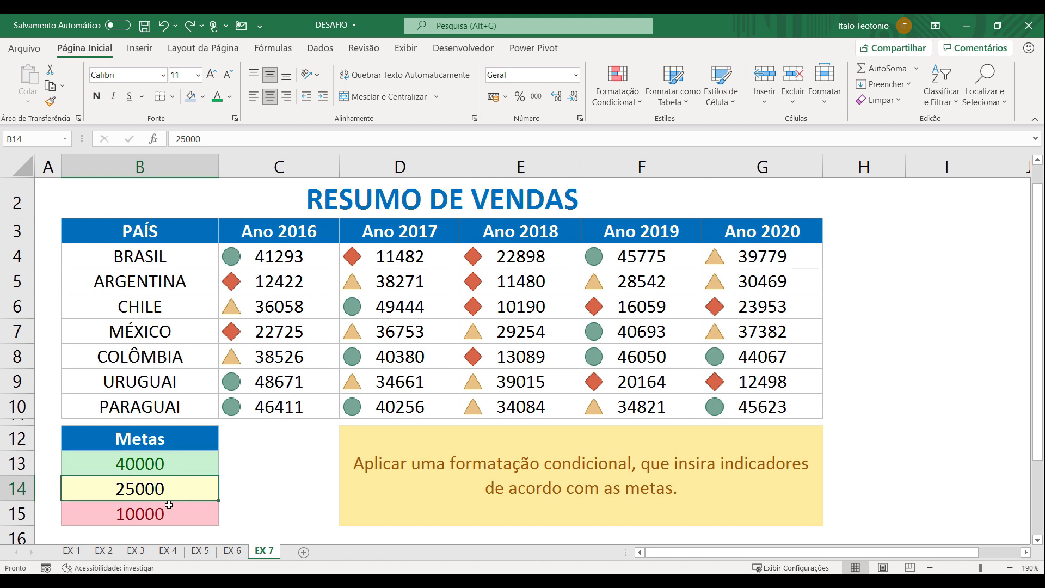
pyautogui.write('20000')
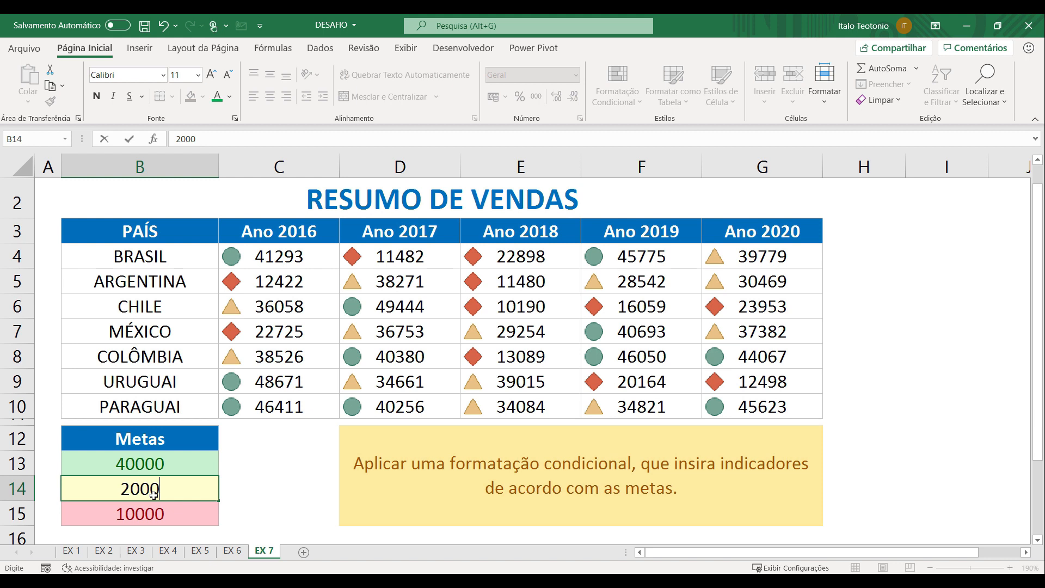
pyautogui.press('Return')
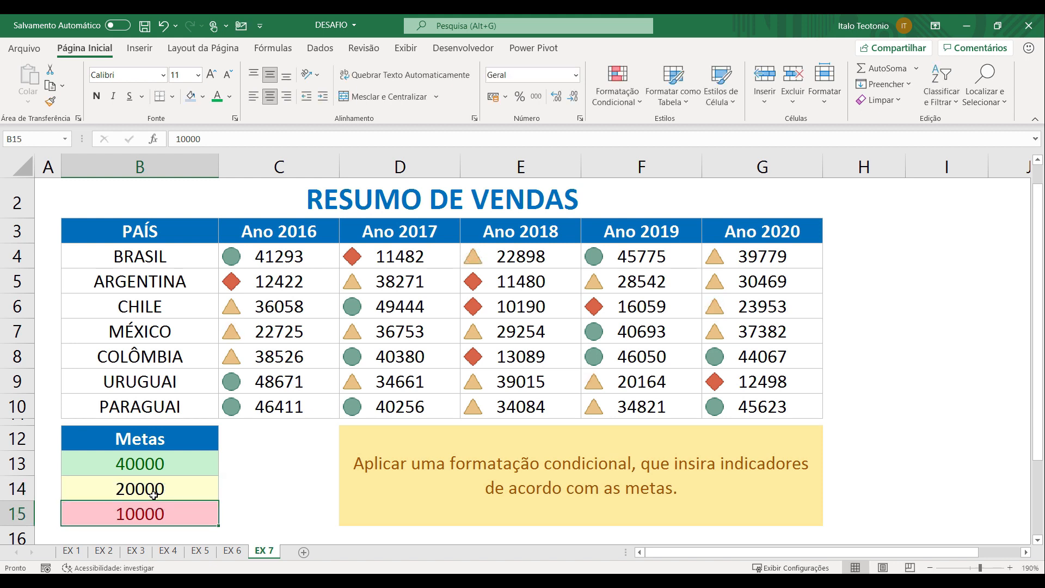
pyautogui.hotkey('ctrl', 'z')
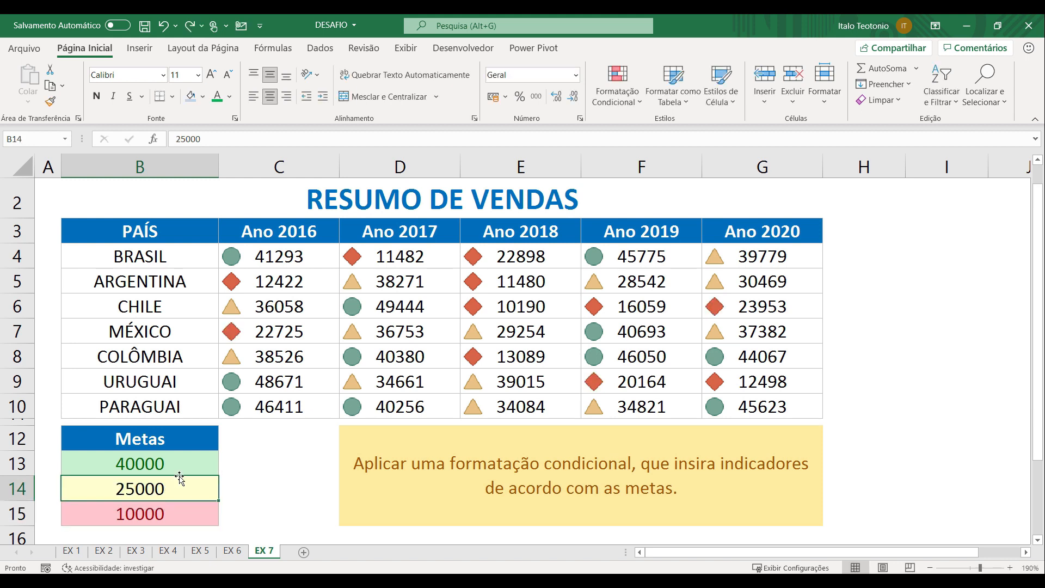